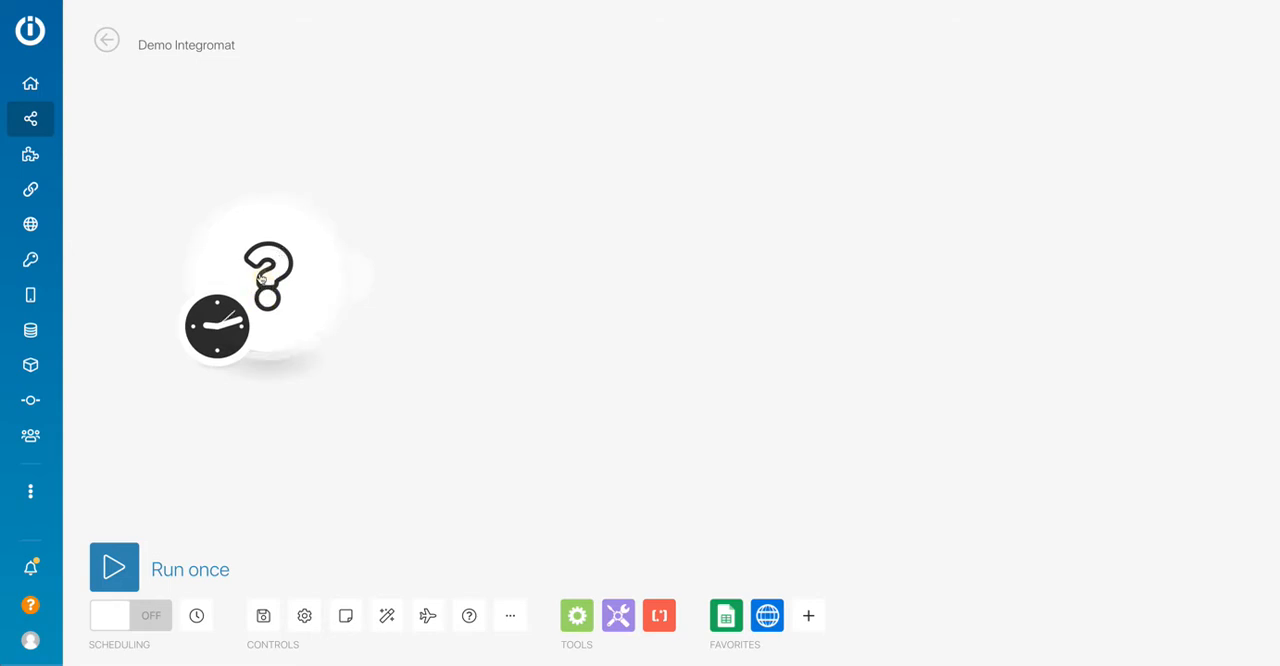
# Add a Google Sheets Watch Rows trigger as the scenario's first module.
pyautogui.click(265, 290)
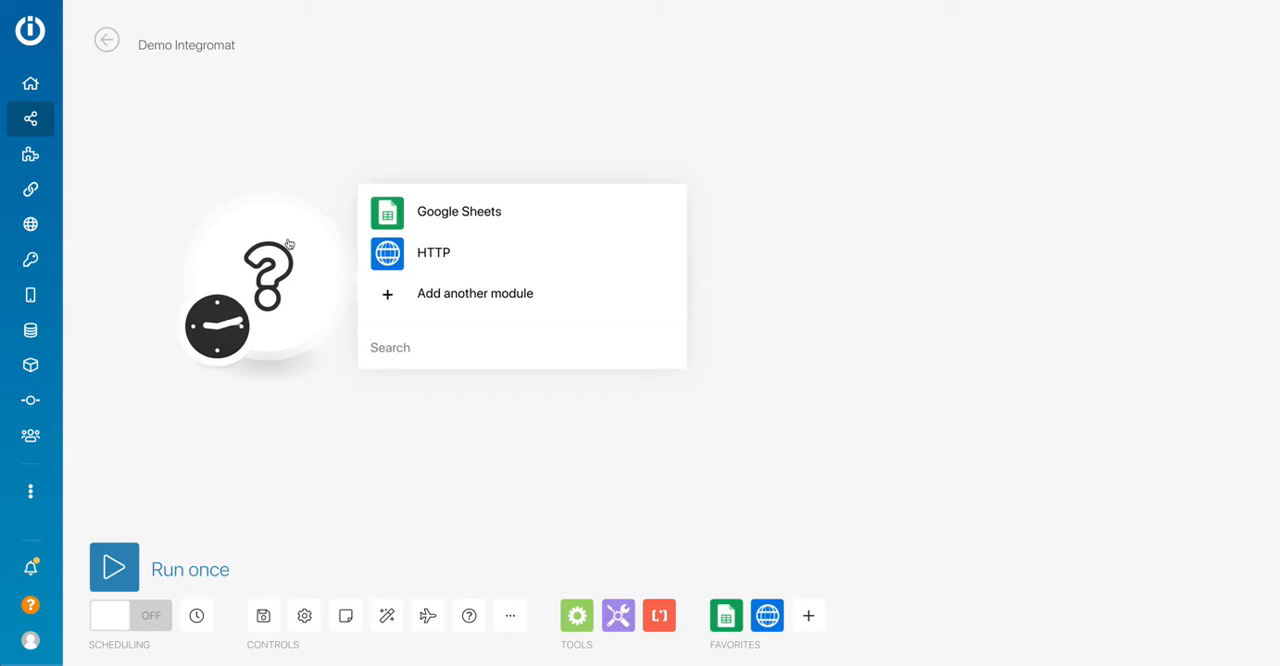
pyautogui.click(409, 213)
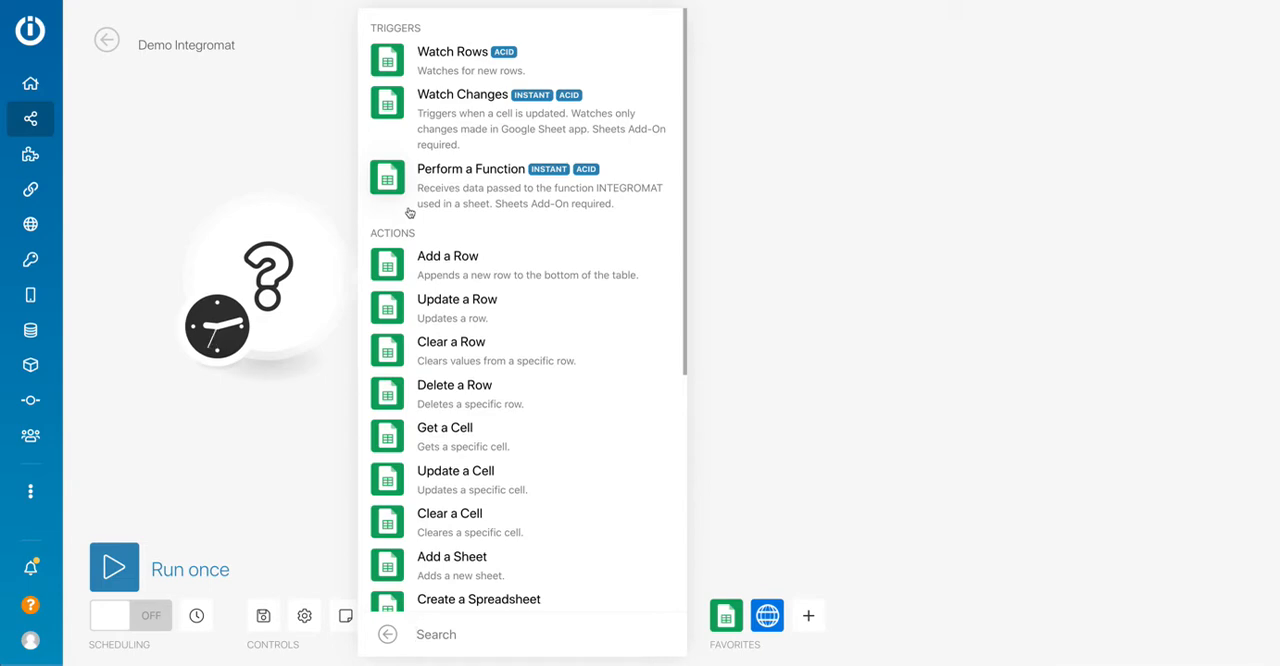
pyautogui.scroll(-4, 430, 220)
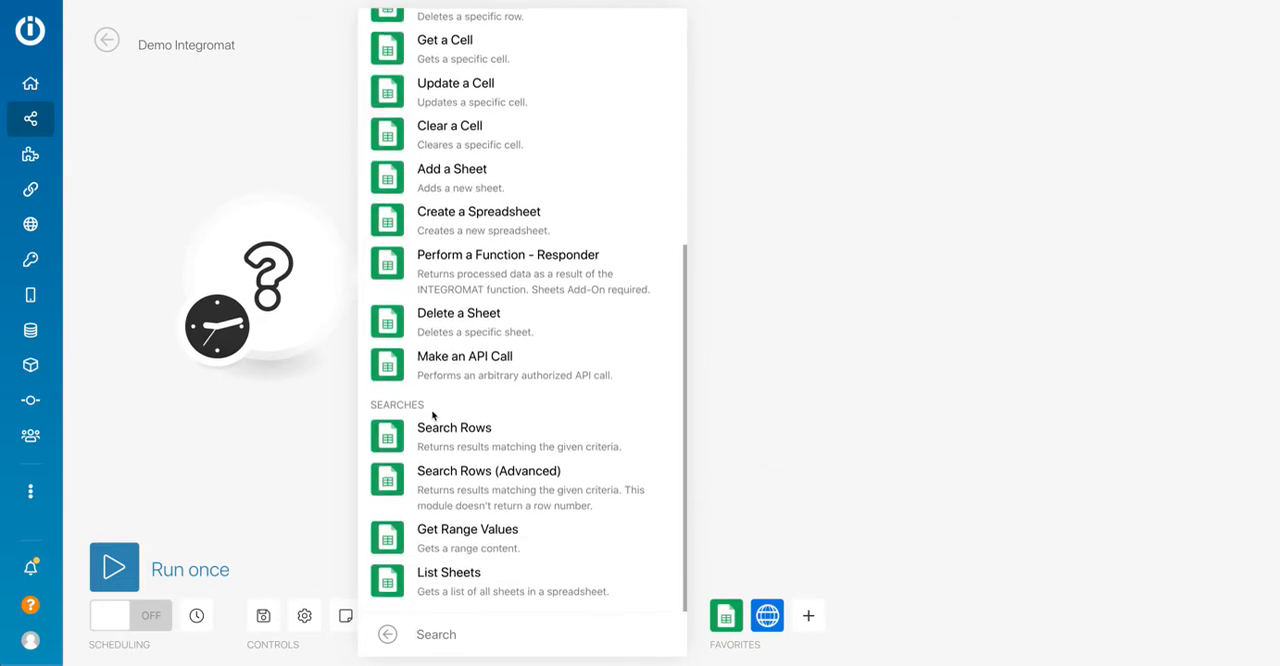
pyautogui.scroll(4, 432, 413)
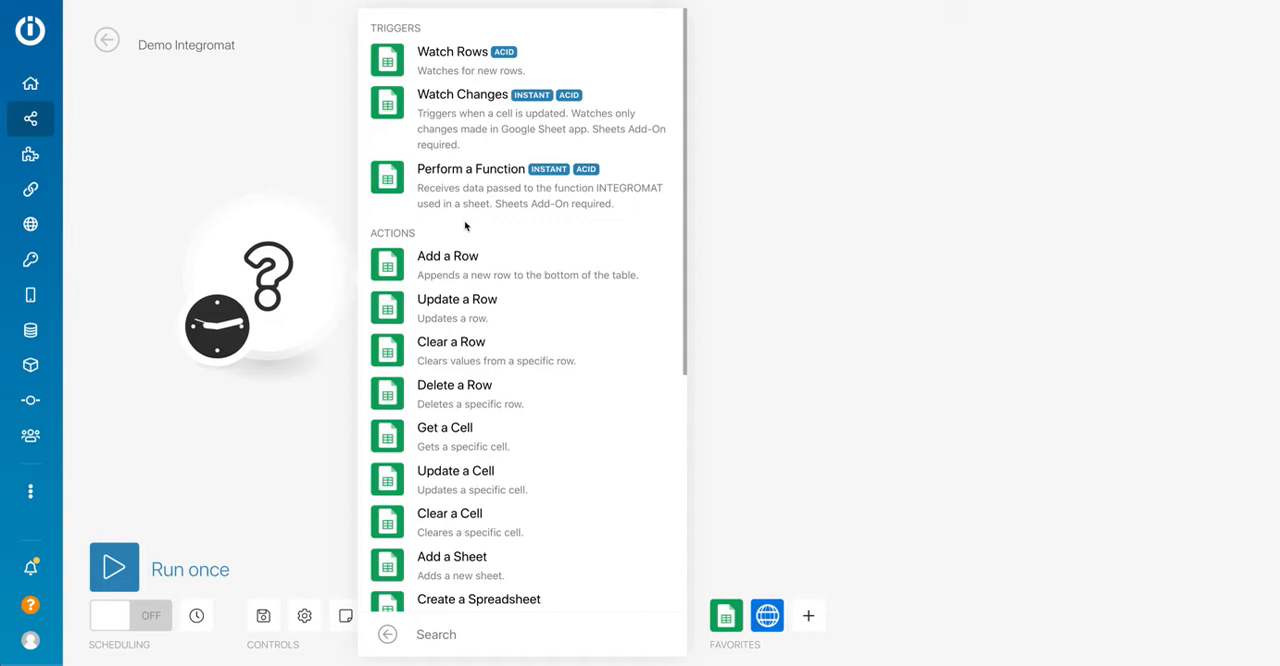
pyautogui.click(449, 68)
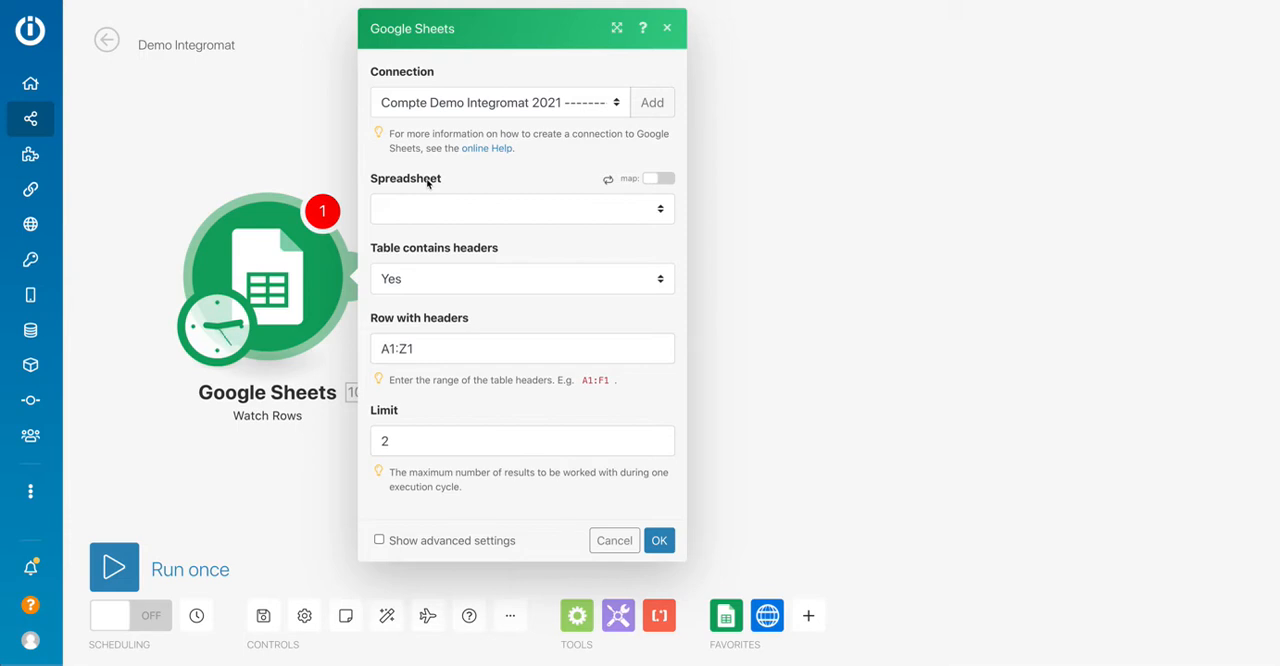
# Set the Watch Rows module's spreadsheet to Démo integromat and its sheet to Sheet1.
pyautogui.click(427, 218)
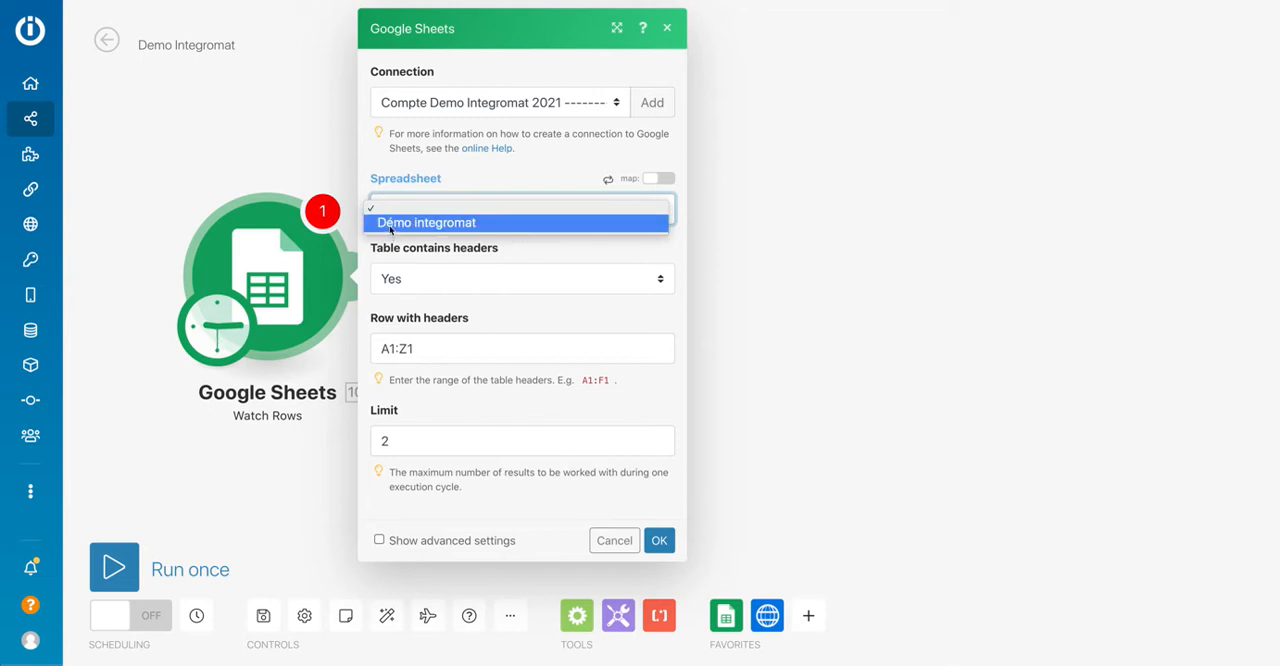
pyautogui.click(434, 227)
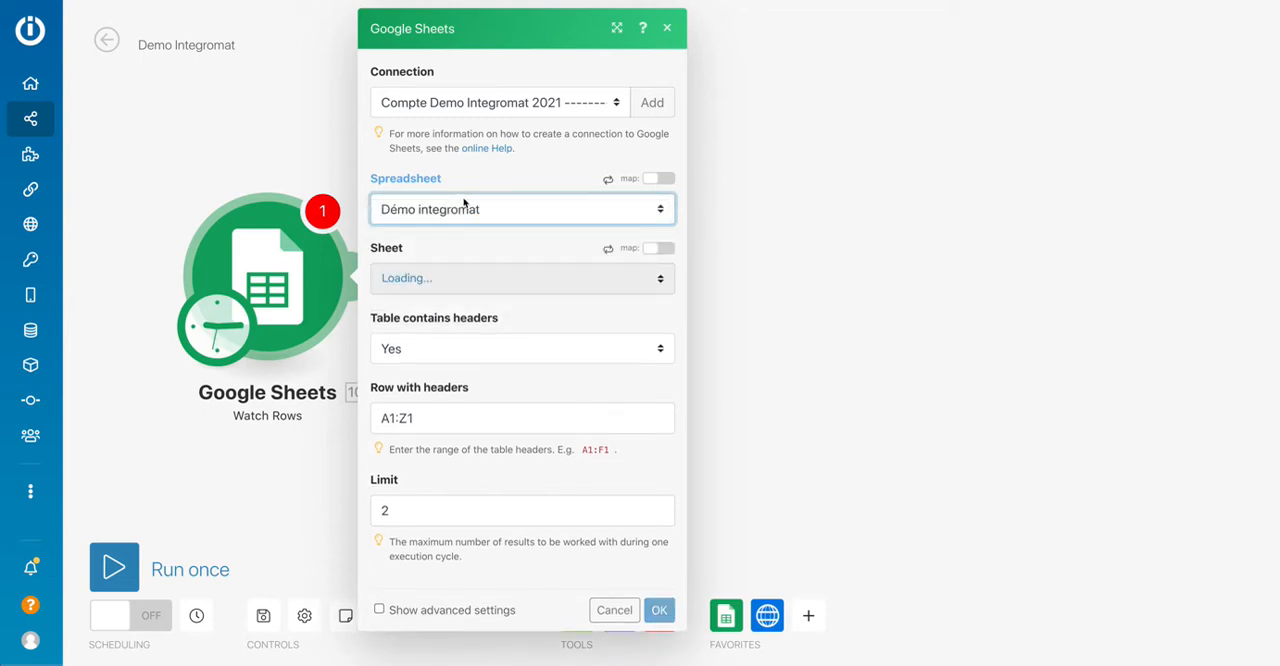
pyautogui.click(468, 282)
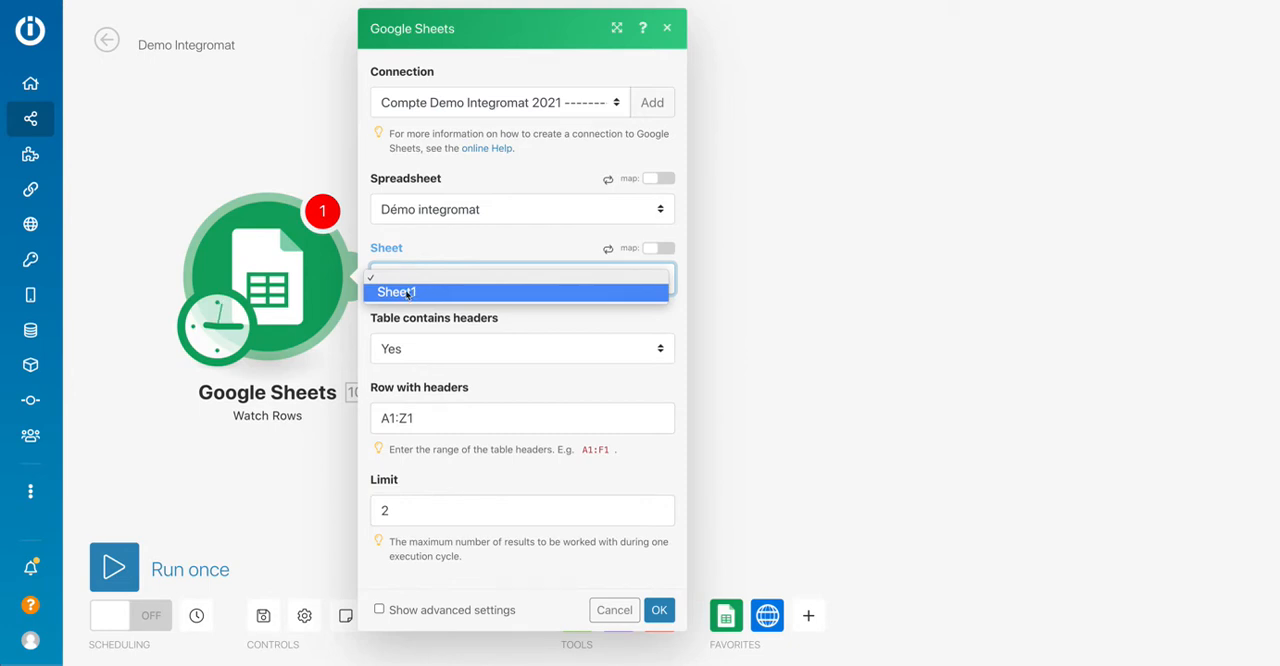
pyautogui.click(491, 292)
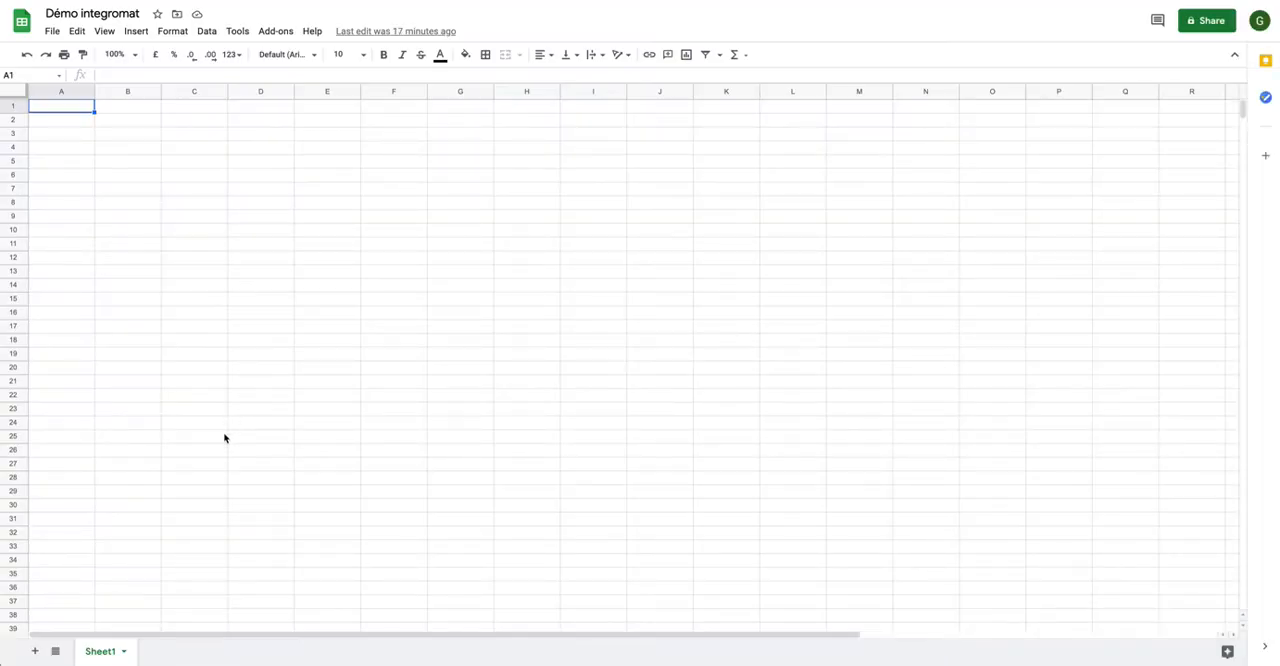
# Switch to the Démo integromat spreadsheet in Google Sheets and rename Sheet1 as LISTE.
pyautogui.doubleClick(103, 655)
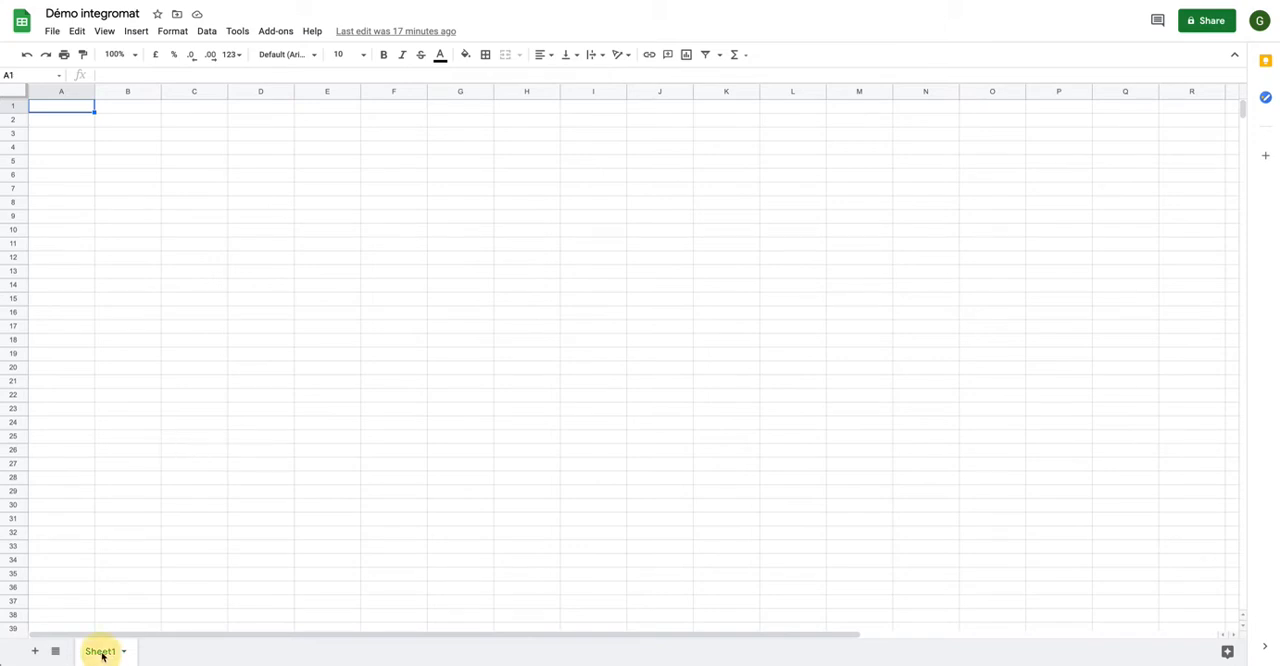
pyautogui.write('LISTE')
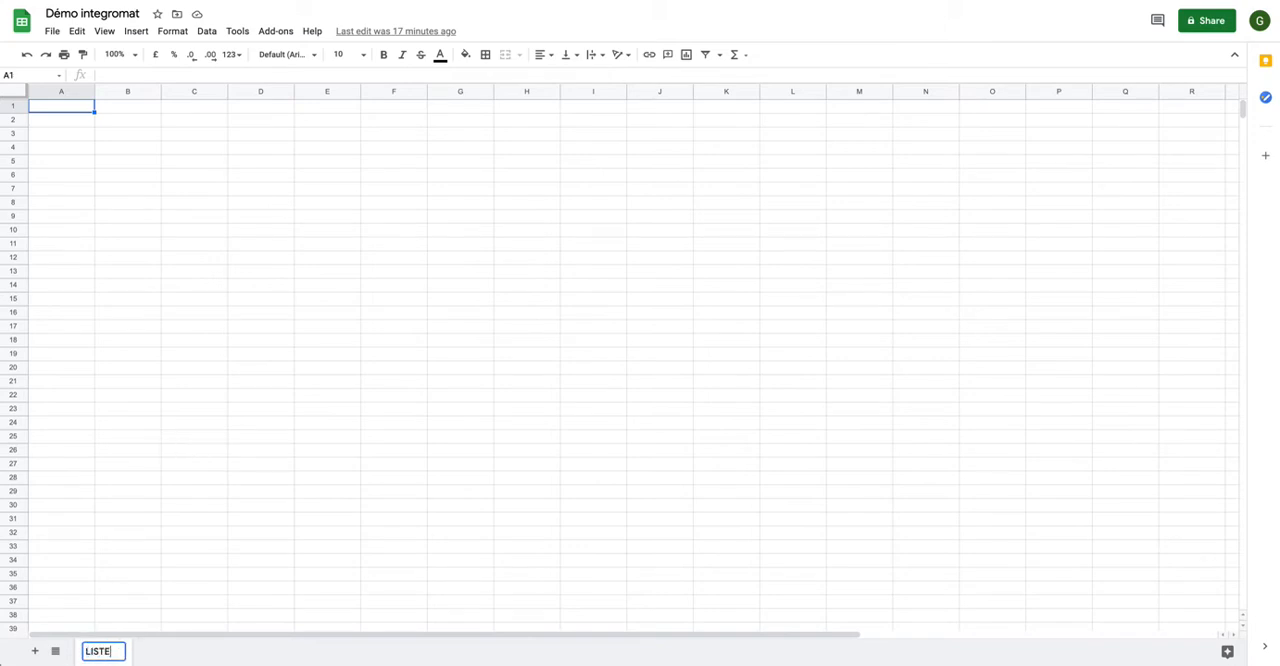
pyautogui.press('Return')
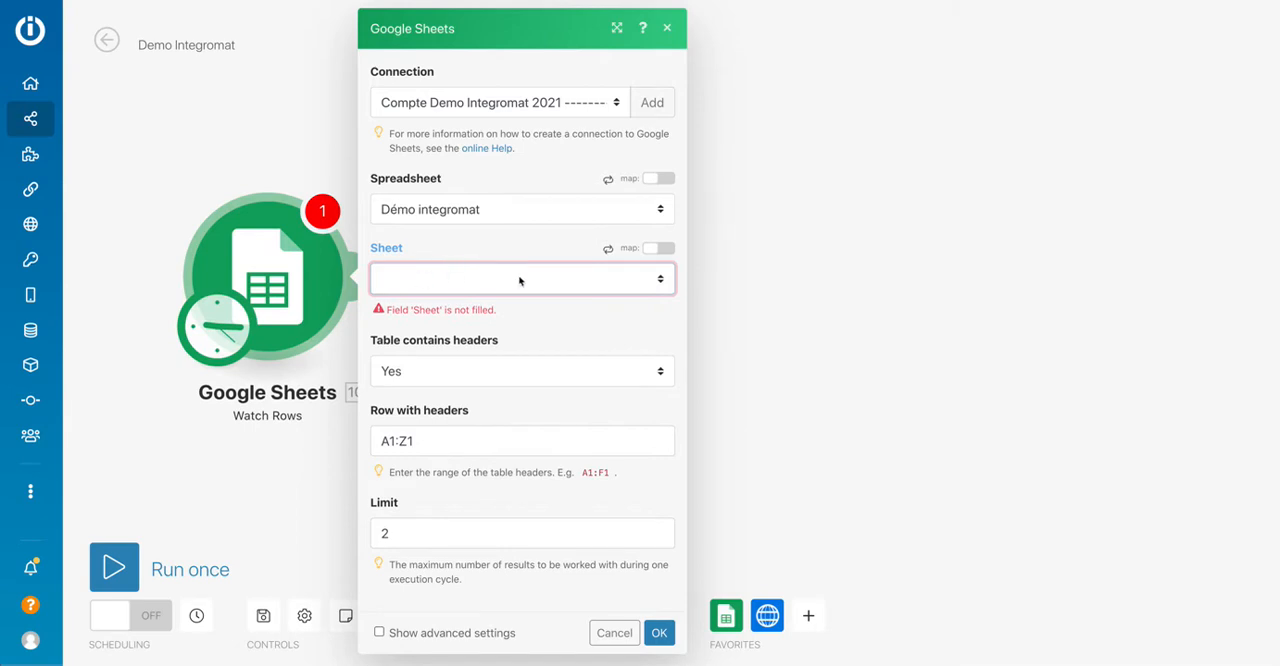
# Back in Integromat, refresh the Watch Rows module's sheet list and select LISTE.
pyautogui.click(572, 240)
pyautogui.click(608, 250)
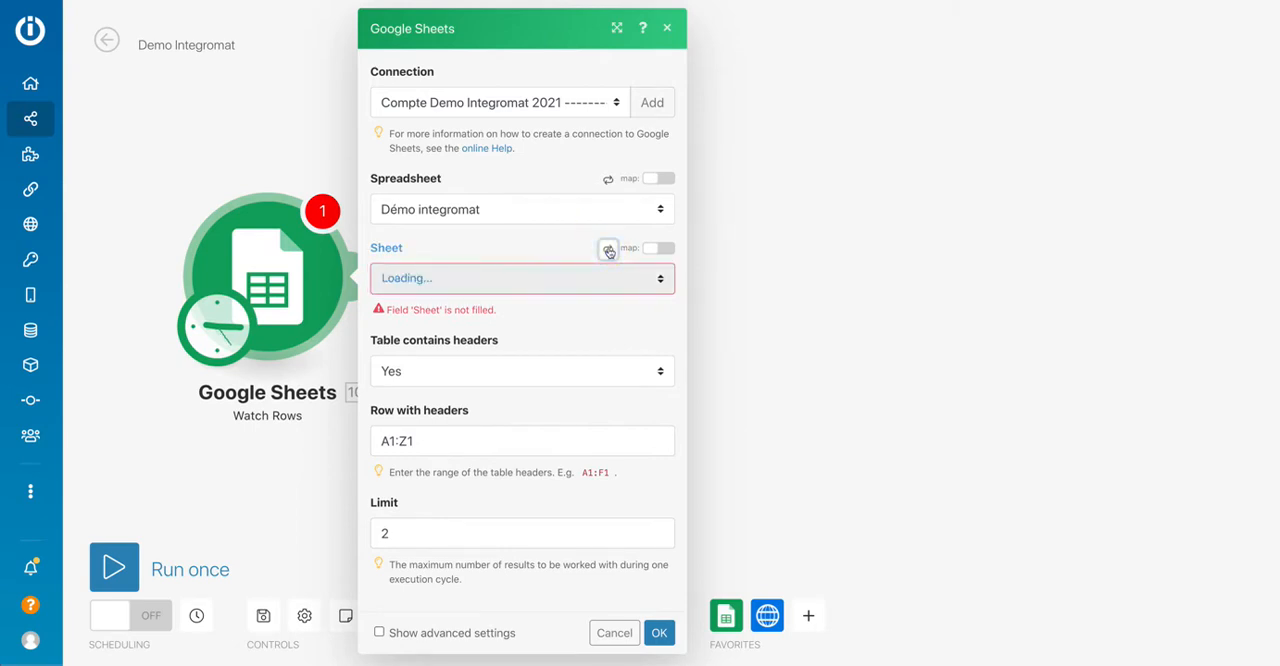
pyautogui.click(522, 286)
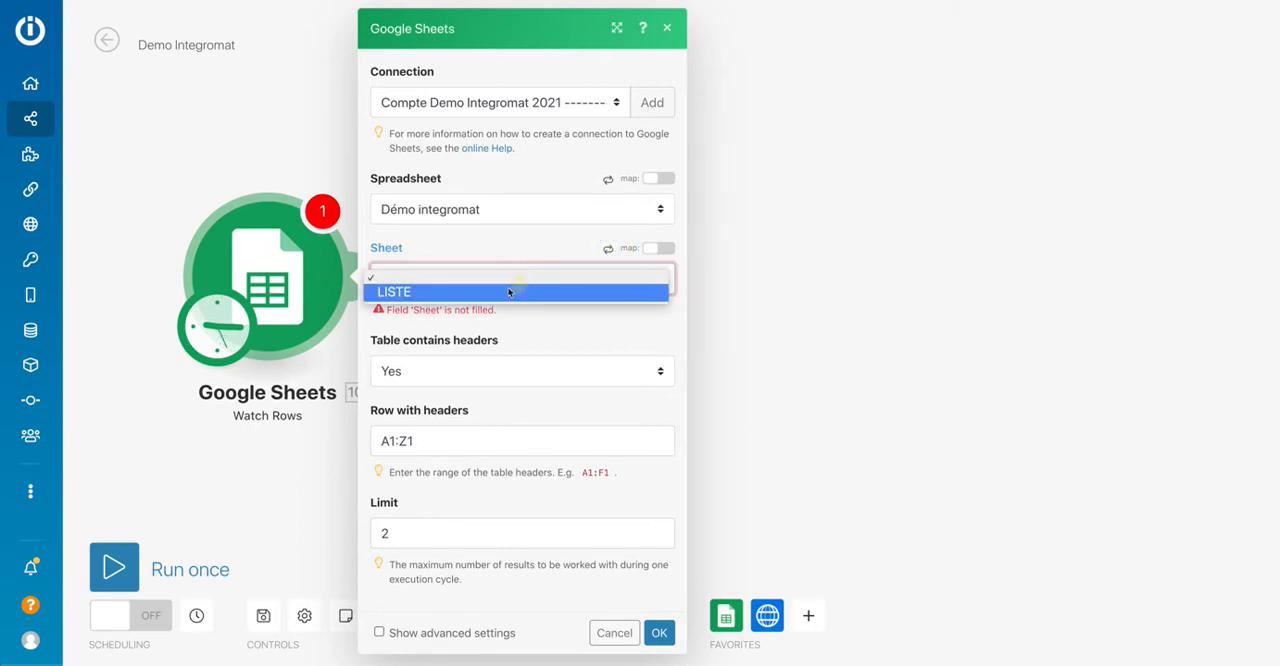
pyautogui.click(450, 288)
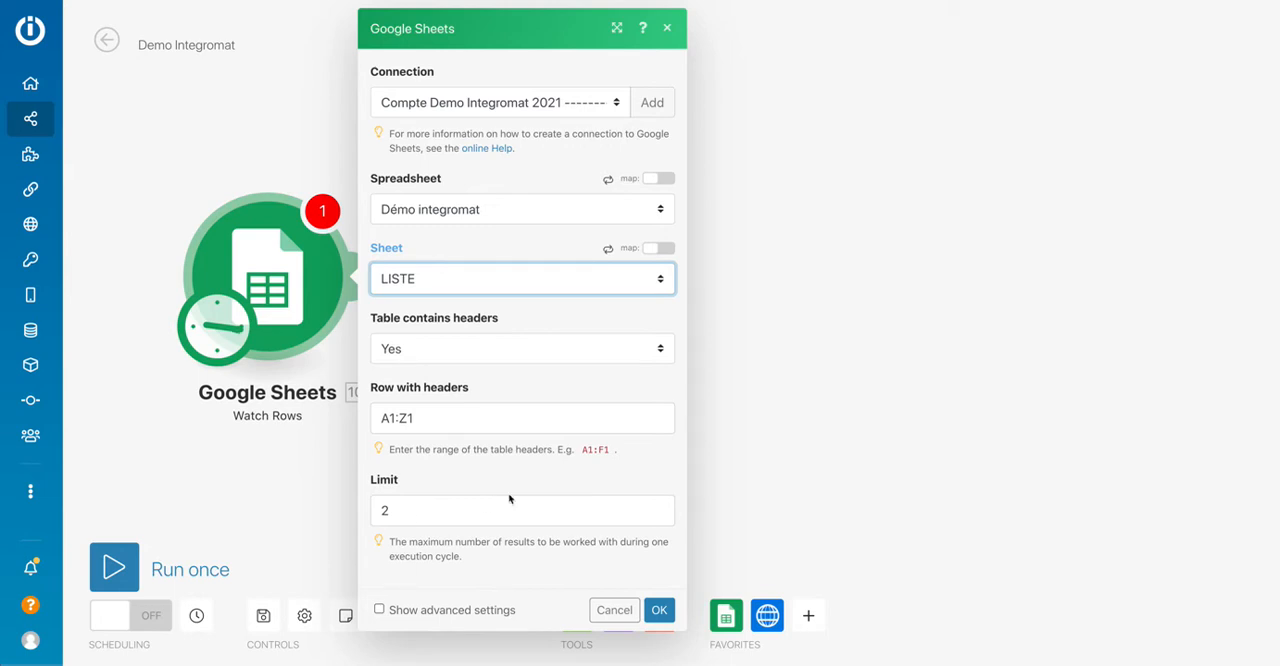
# Confirm the Watch Rows settings and choose All as the starting point.
pyautogui.click(659, 614)
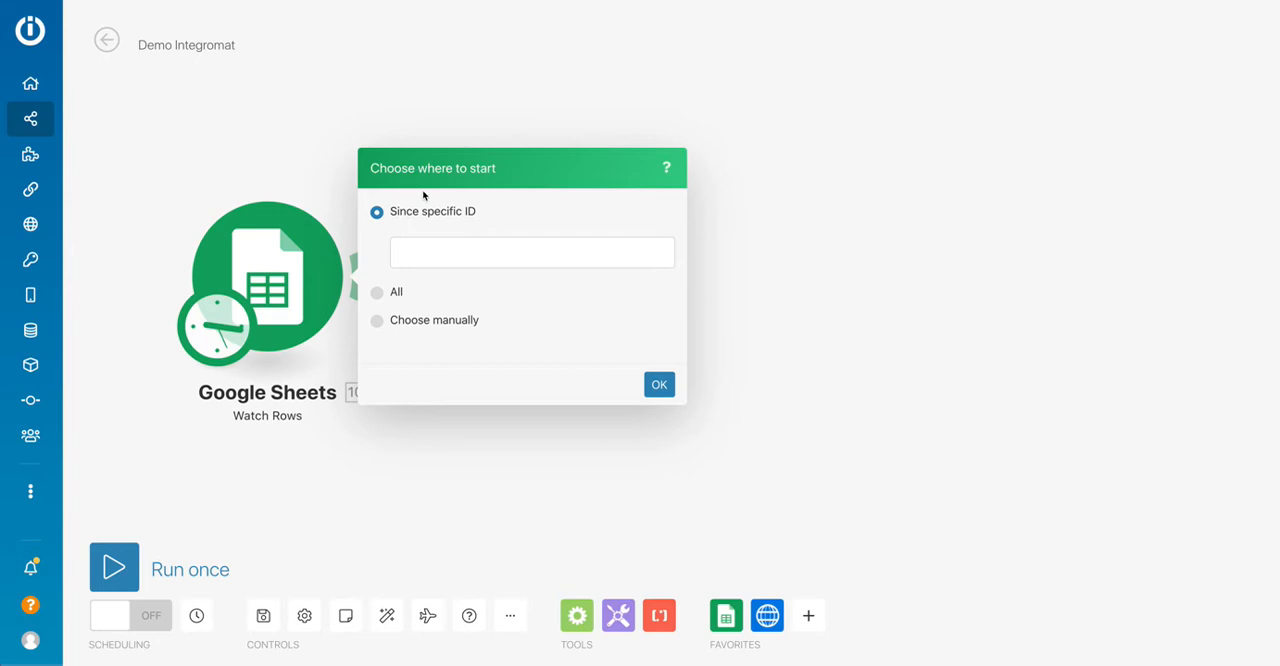
pyautogui.click(377, 292)
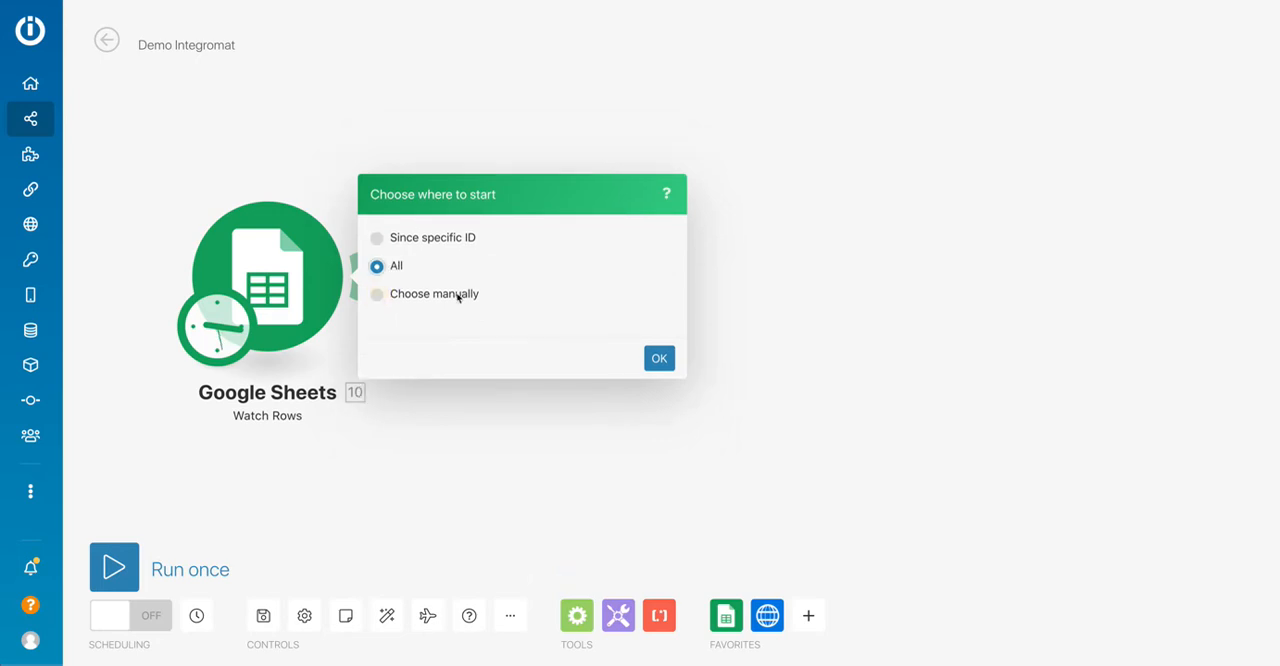
pyautogui.click(657, 359)
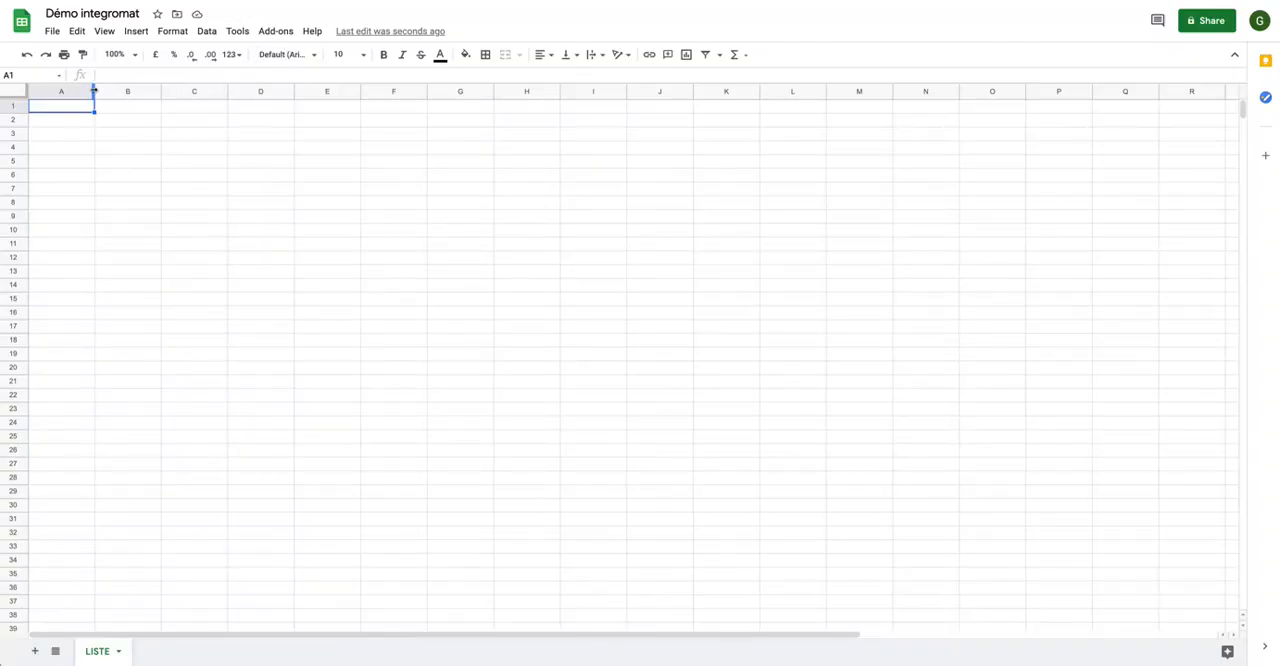
# In the Google Sheets LISTE sheet, widen columns A to C and enter the row 1 headers Commune, Code postal and Population.
pyautogui.moveTo(94, 90); pyautogui.dragTo(363, 90)
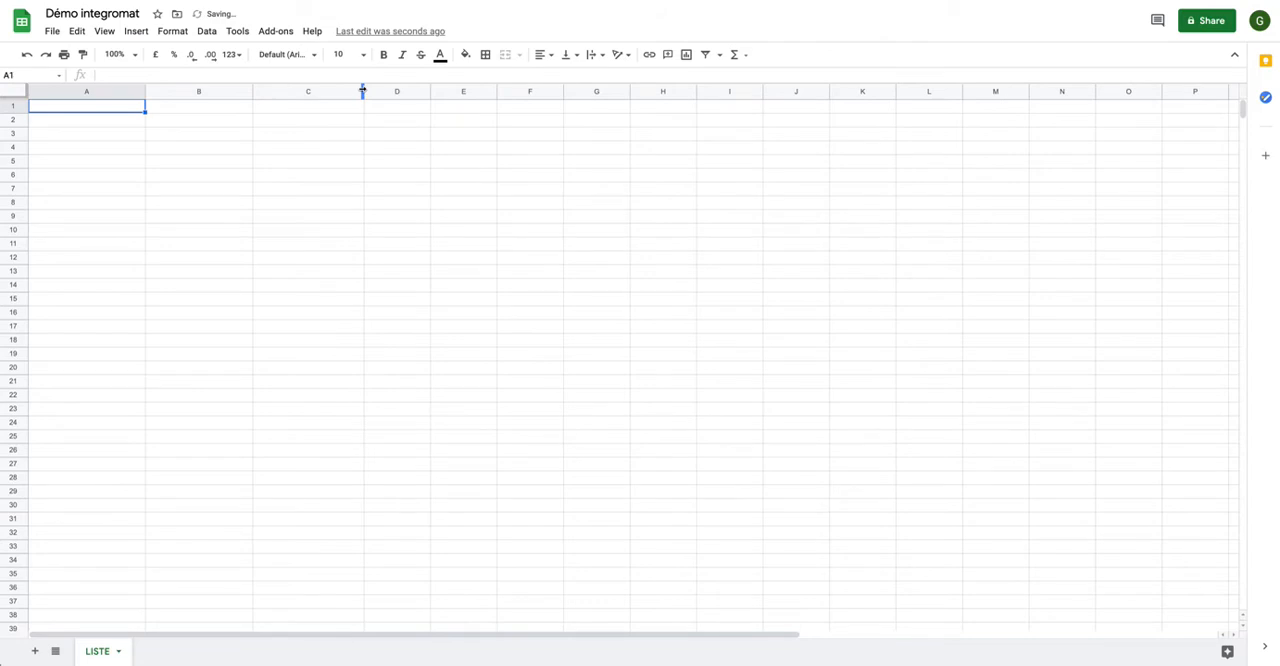
pyautogui.click(89, 106)
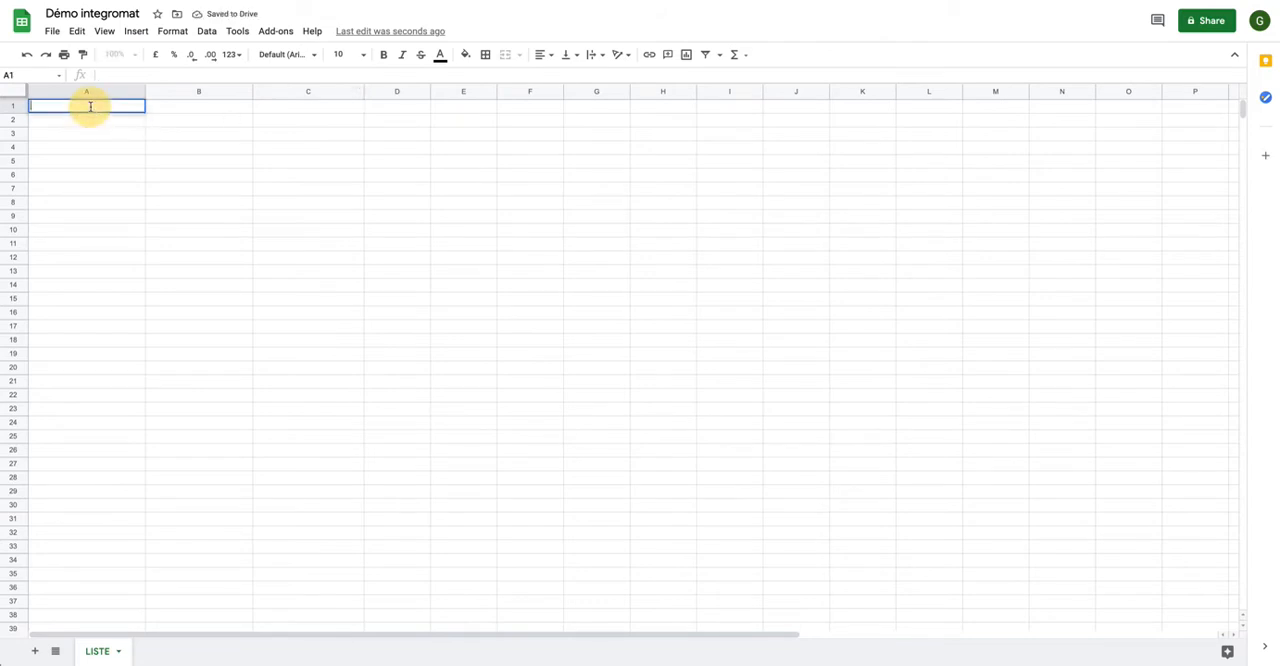
pyautogui.write('Com')
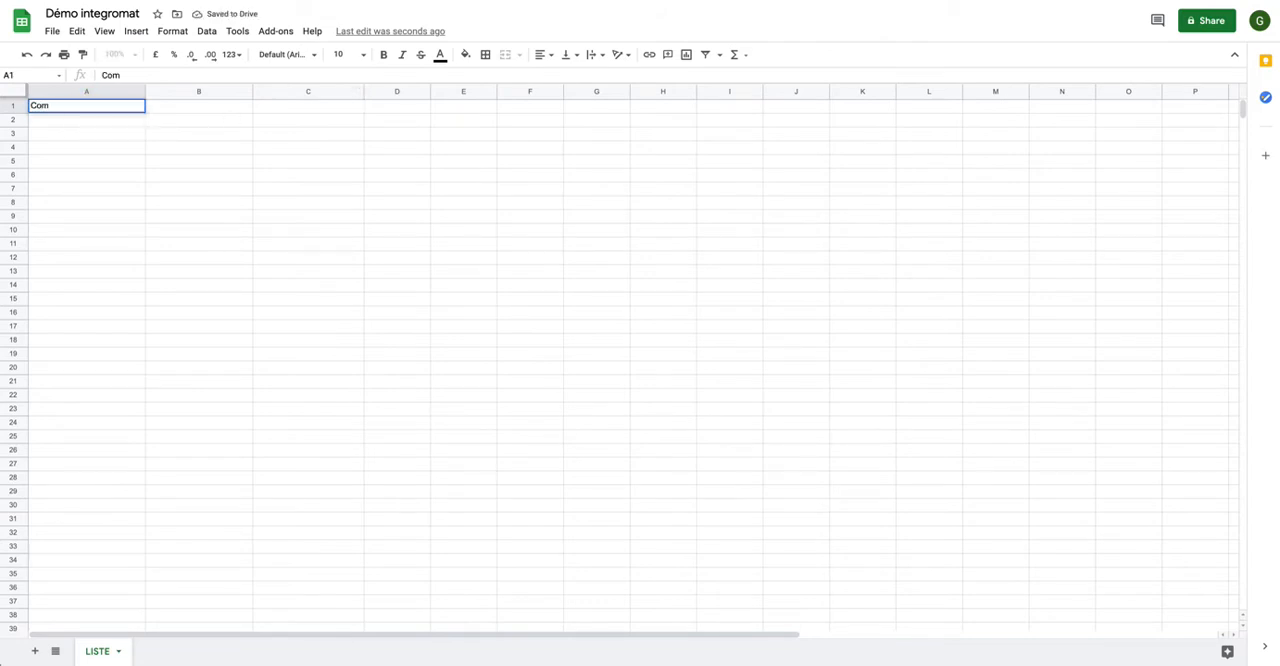
pyautogui.write('mune')
pyautogui.press('Tab')
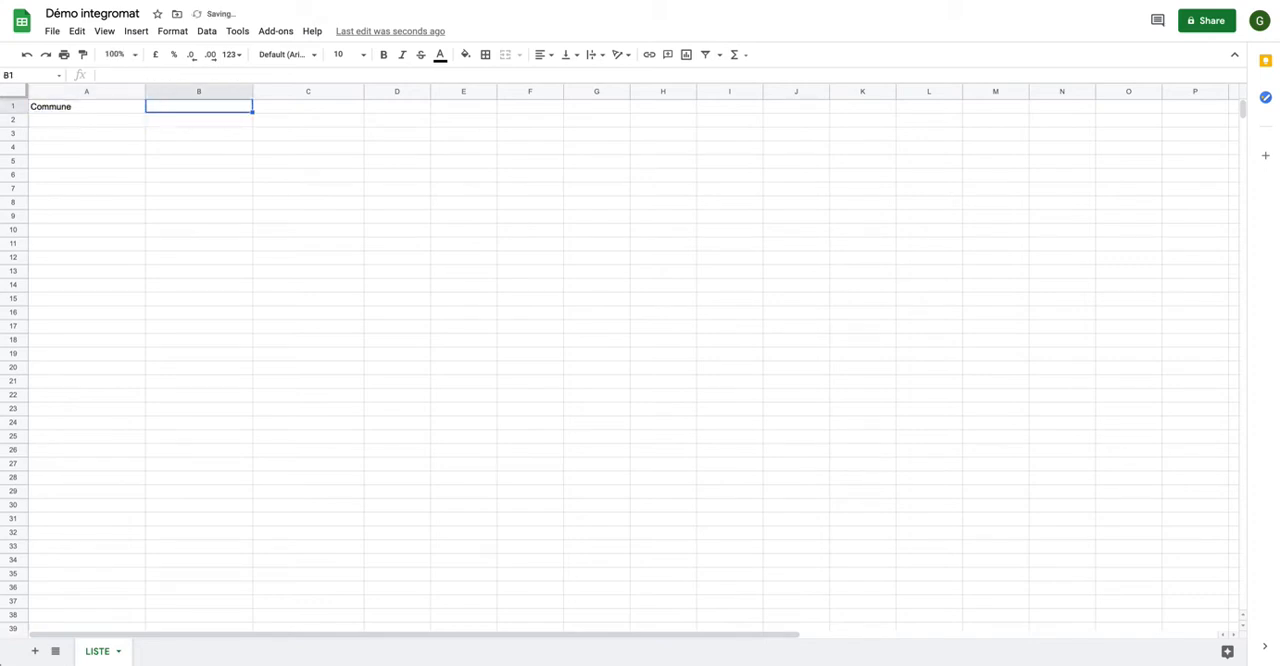
pyautogui.write('Code postal')
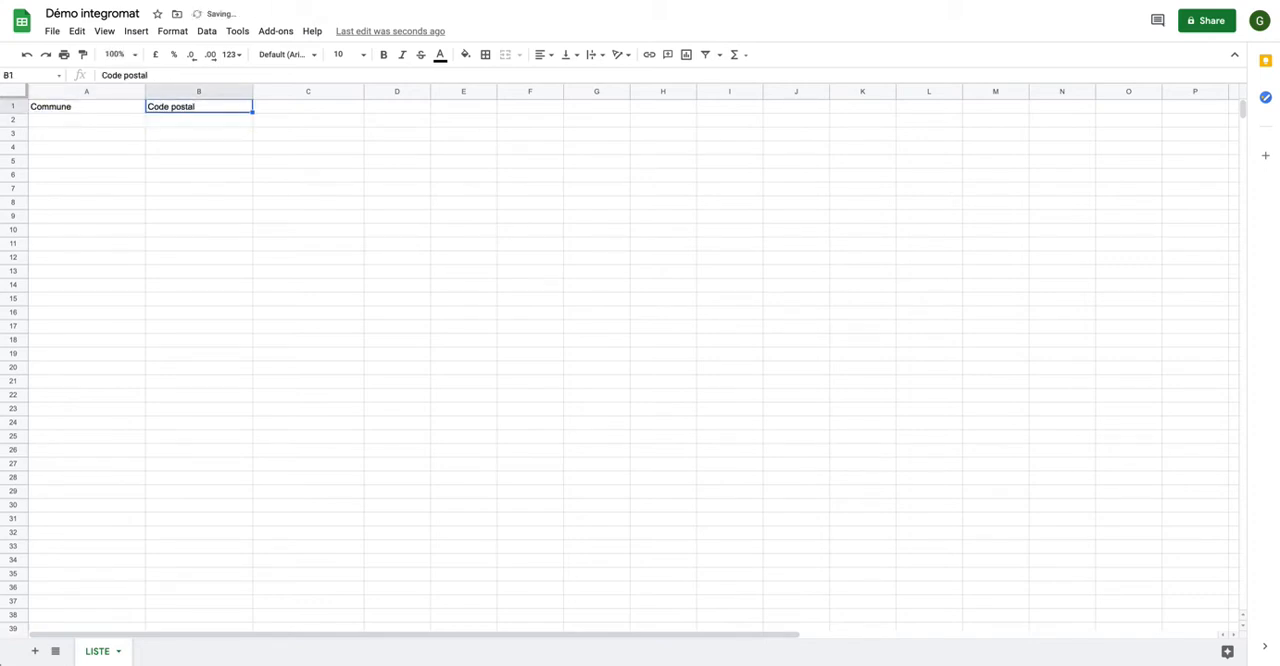
pyautogui.press('Tab')
pyautogui.write('P')
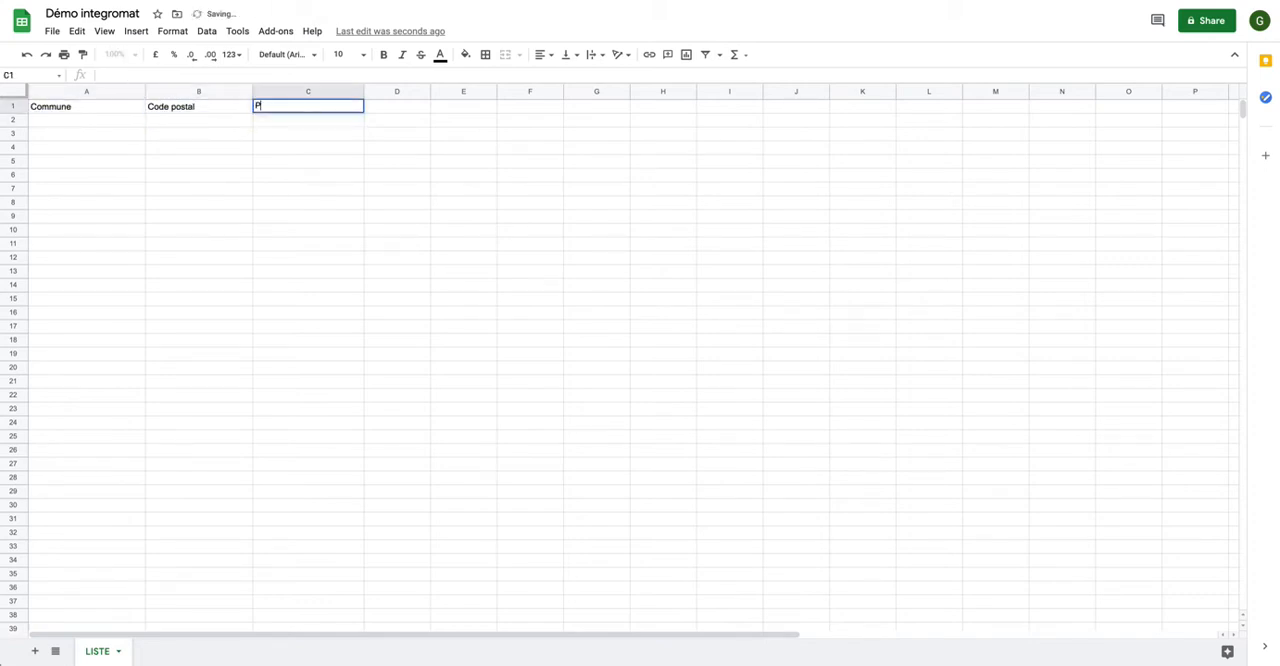
pyautogui.write('opulation')
pyautogui.press('Return')
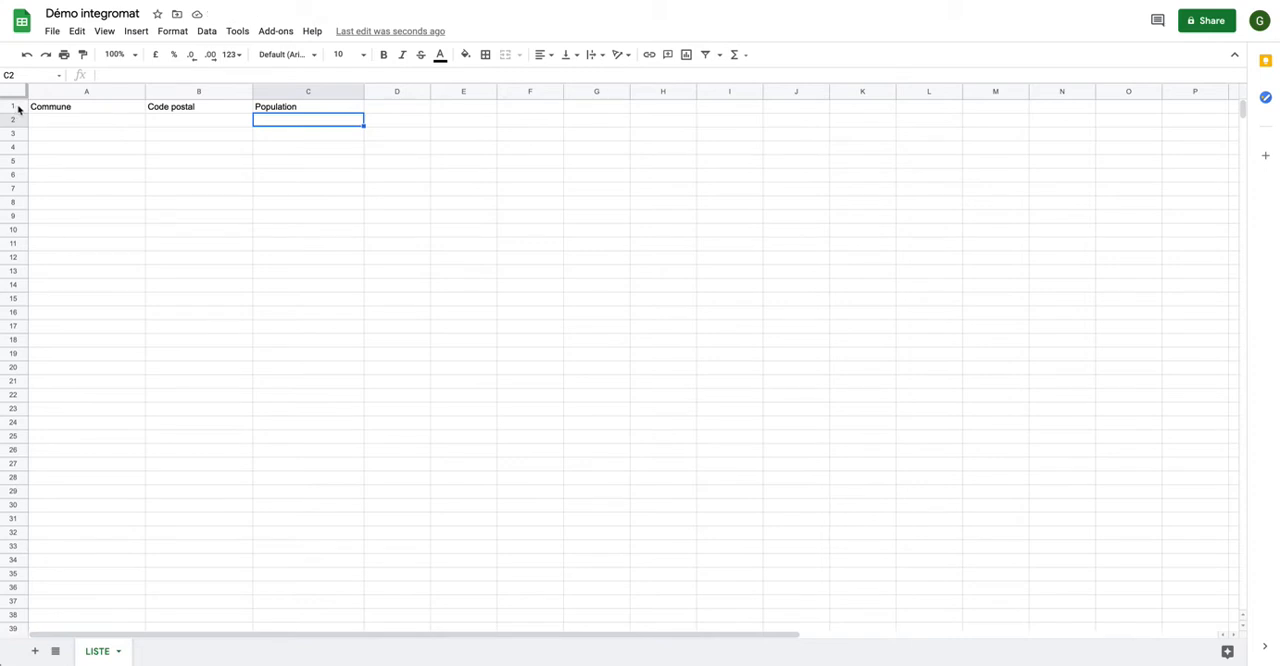
# Freeze the header row of the LISTE sheet.
pyautogui.scroll(-3, 60, 143)
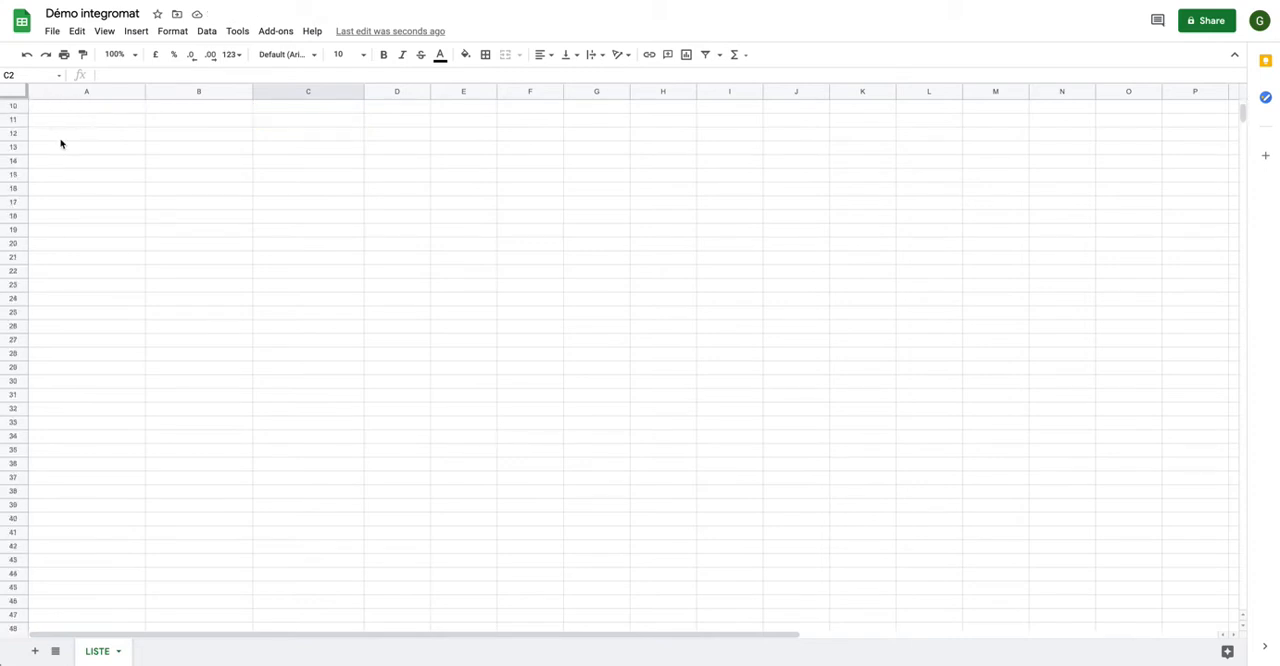
pyautogui.scroll(3, 60, 143)
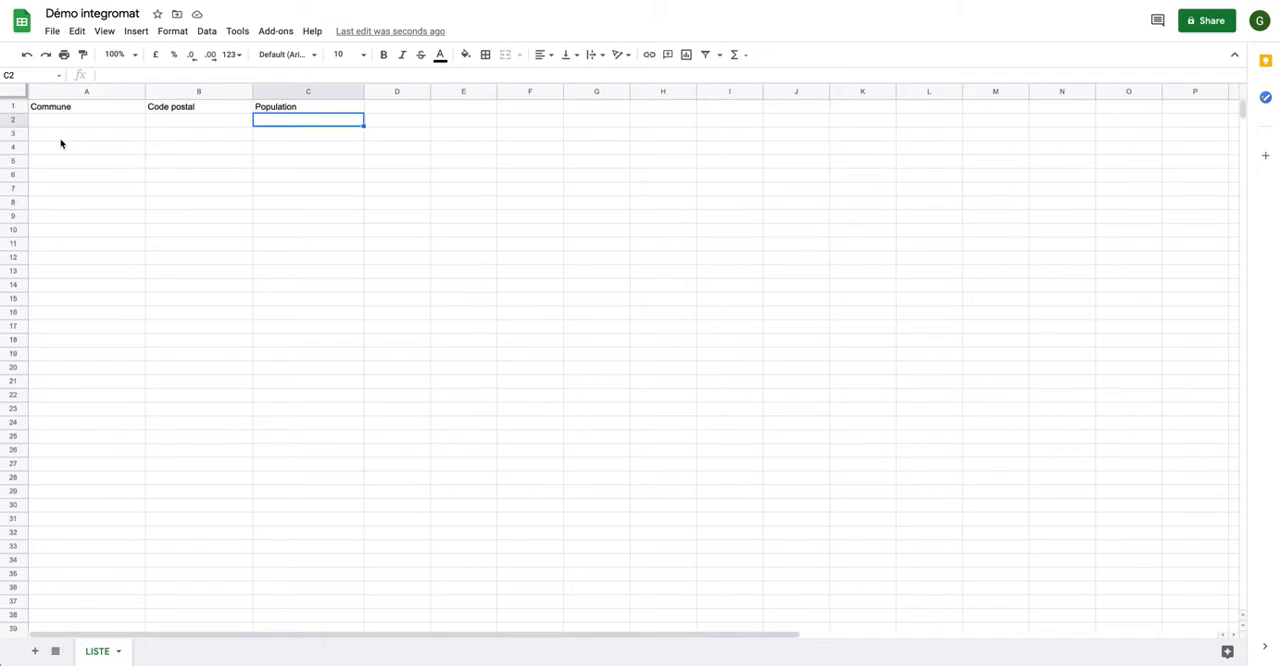
pyautogui.scroll(-3, 60, 143)
pyautogui.scroll(3, 60, 143)
pyautogui.click(13, 106)
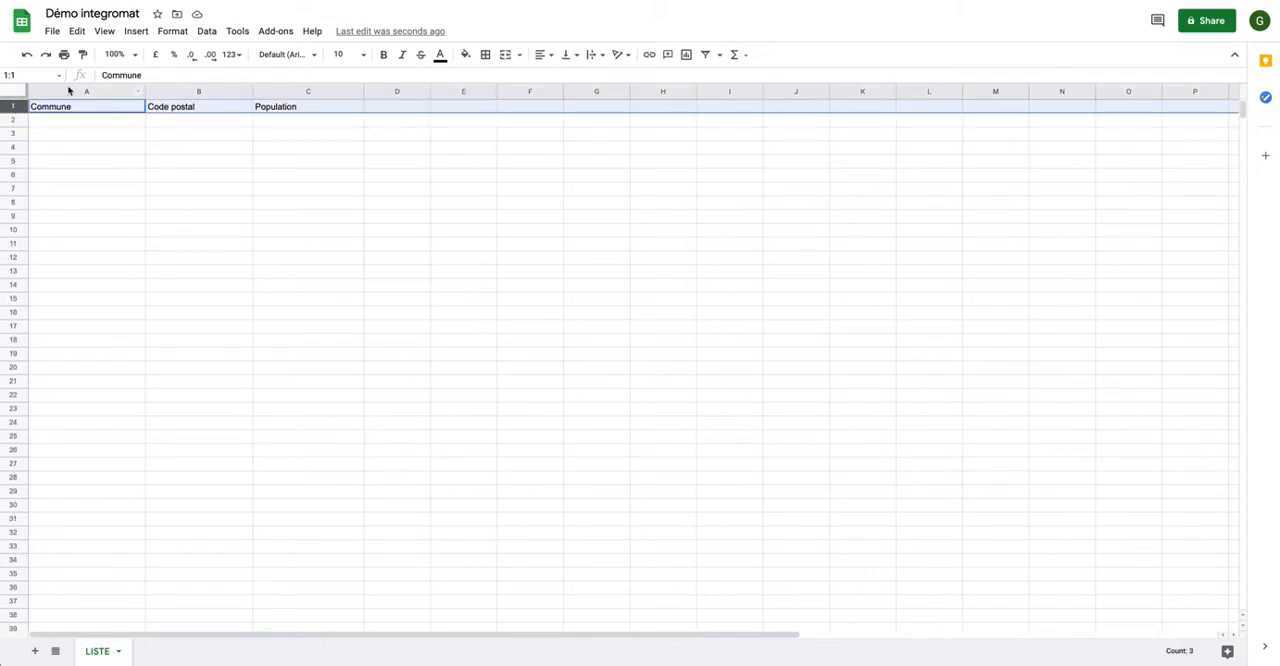
pyautogui.click(102, 35)
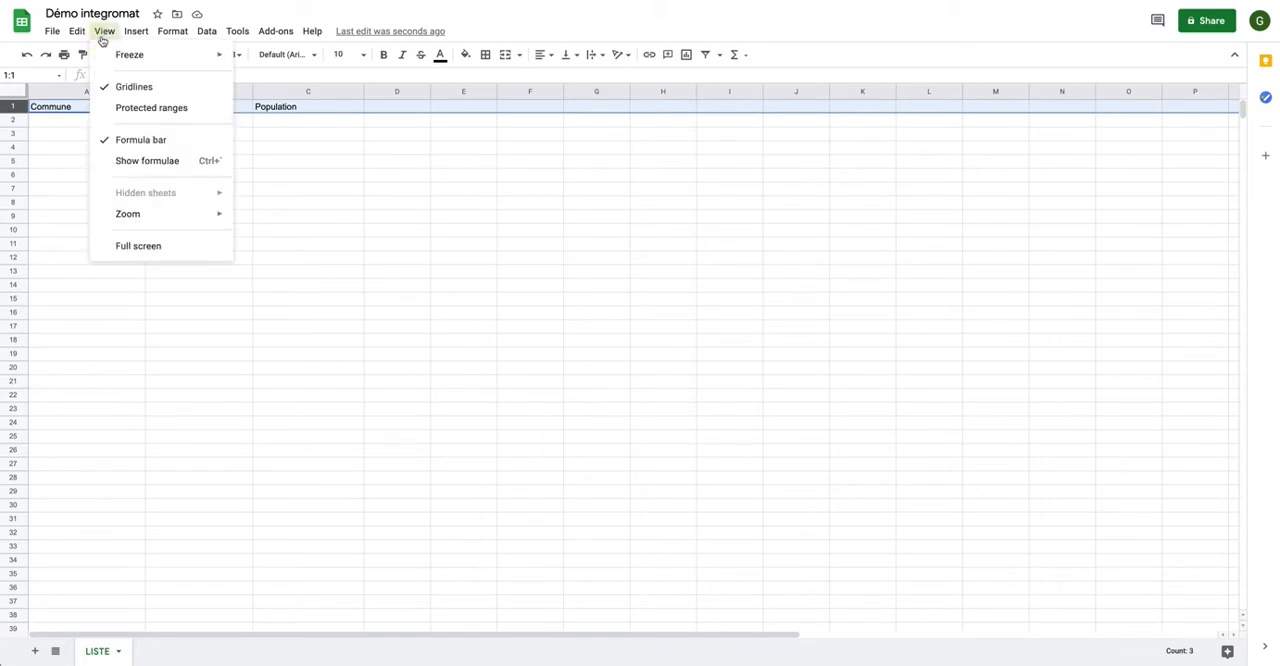
pyautogui.moveTo(106, 54)
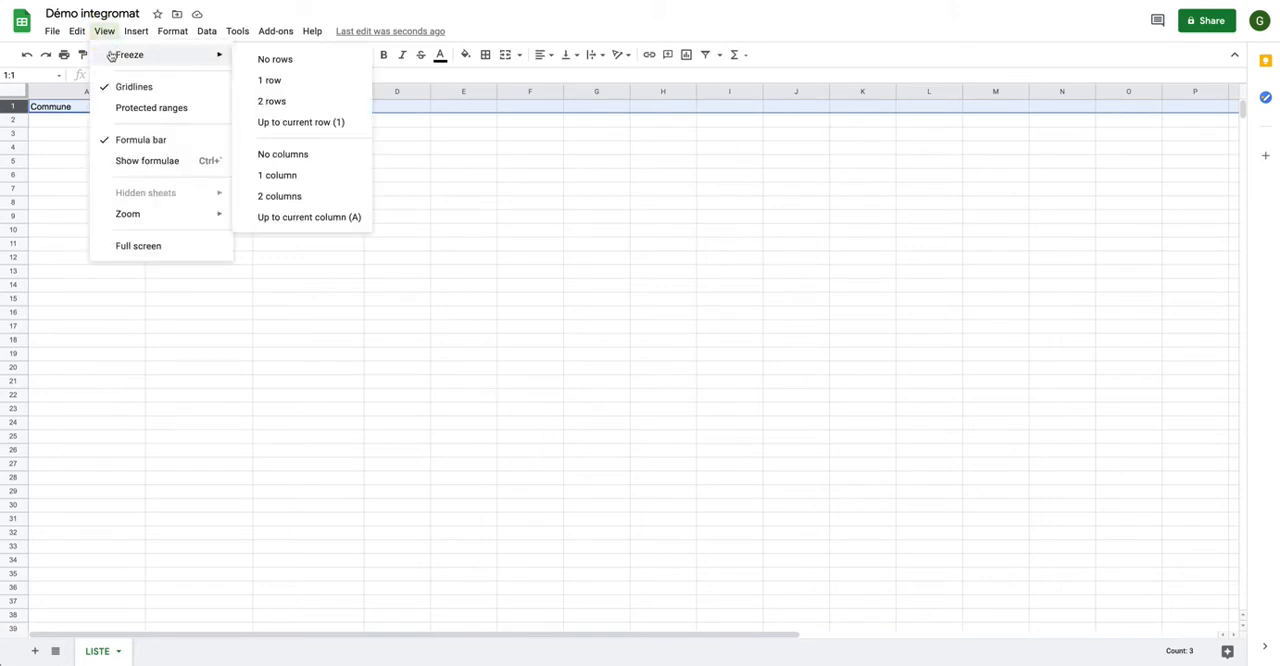
pyautogui.click(268, 80)
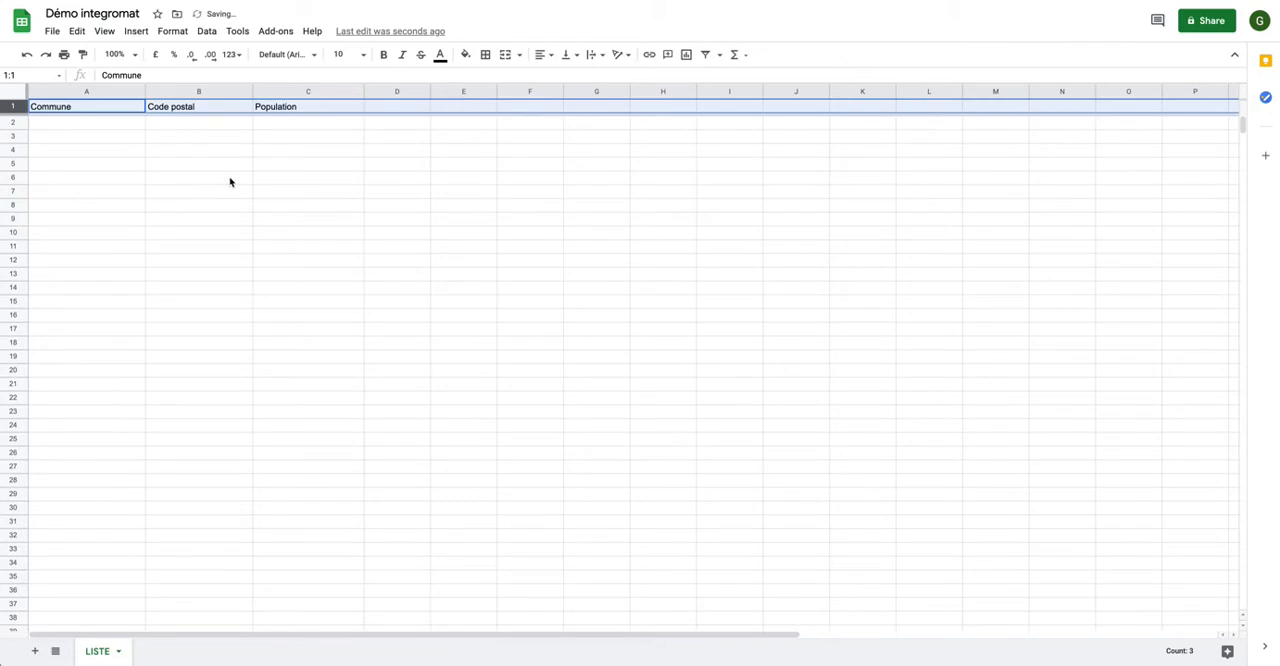
pyautogui.scroll(-3, 231, 183)
pyautogui.scroll(3, 229, 182)
# Enter Nice as the first commune in cell A2 under the Commune header.
pyautogui.click(118, 123)
pyautogui.write('Nice')
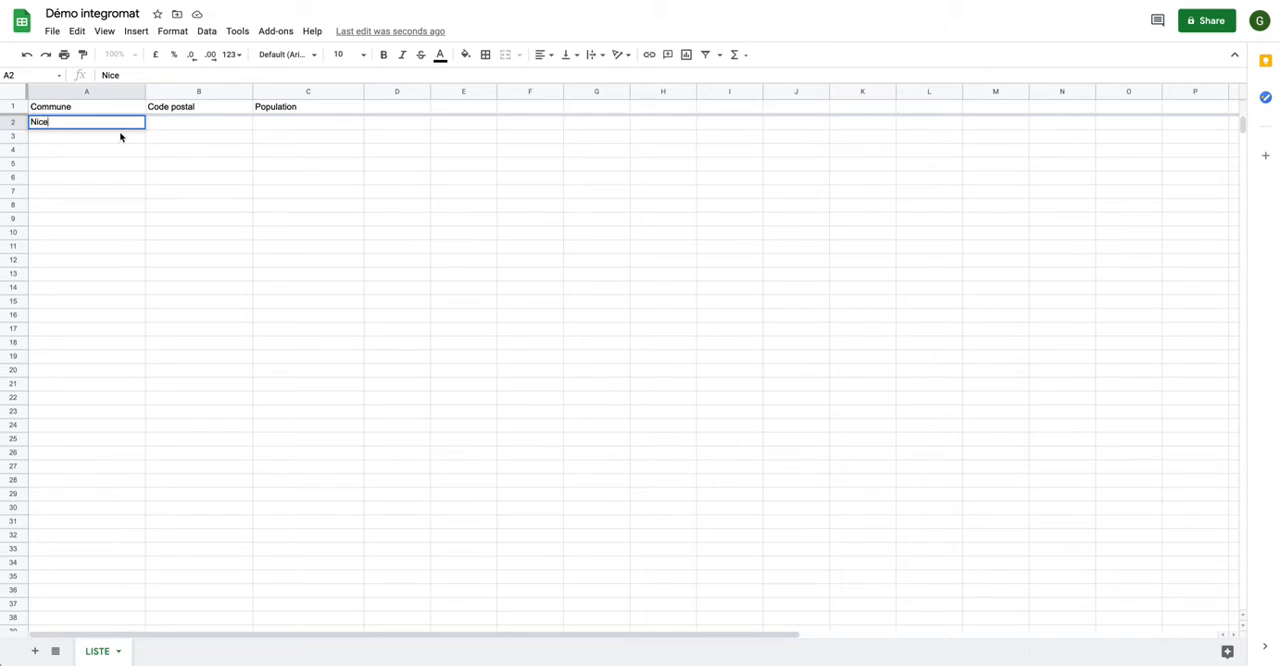
pyautogui.click(136, 180)
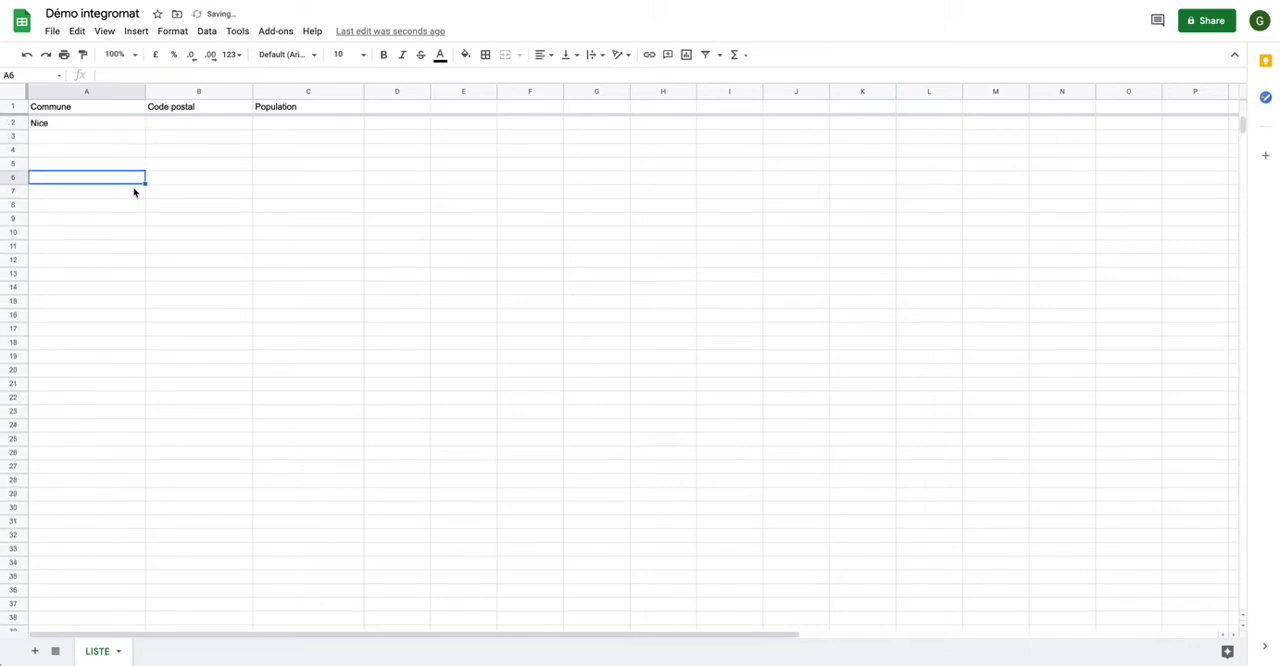
pyautogui.scroll(-2, 135, 192)
pyautogui.scroll(2, 135, 192)
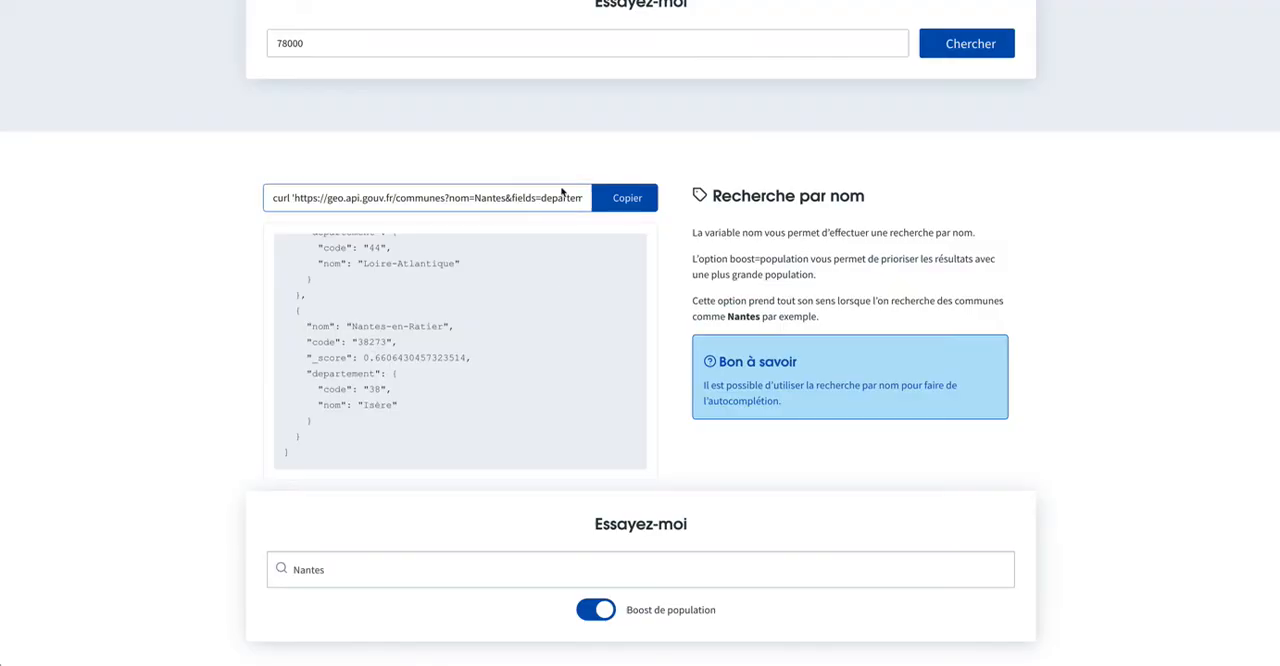
# Review the geo.api.gouv.fr communes documentation, from the GET /communes parameters to the postal code and name search examples.
pyautogui.scroll(3, 558, 289)
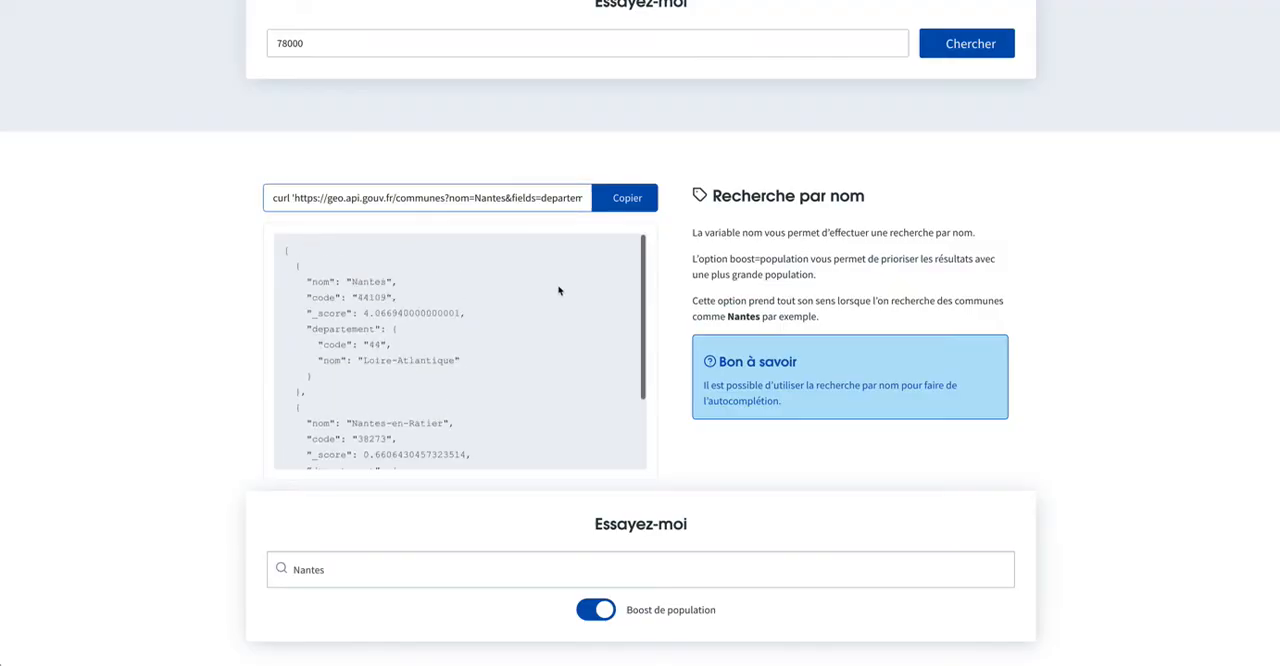
pyautogui.scroll(3, 666, 237)
pyautogui.scroll(4, 640, 224)
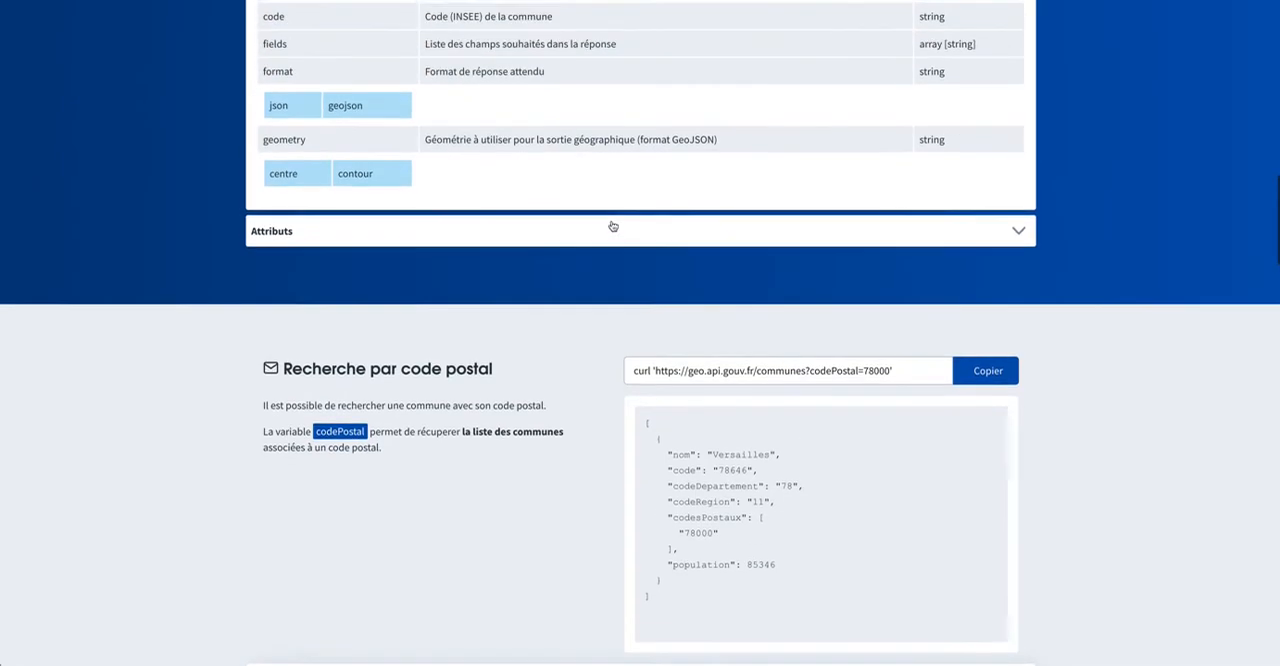
pyautogui.scroll(7, 1114, 172)
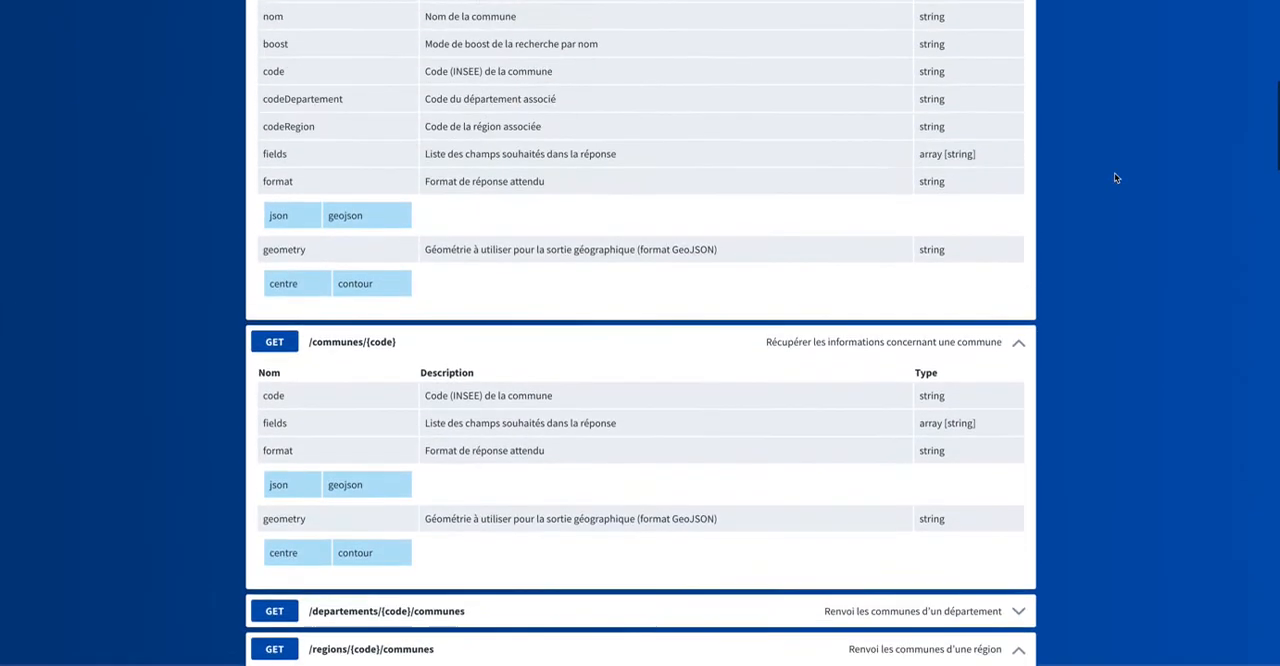
pyautogui.scroll(-10, 1114, 172)
pyautogui.scroll(9, 1114, 172)
pyautogui.scroll(15, 1114, 177)
pyautogui.scroll(-20, 1114, 177)
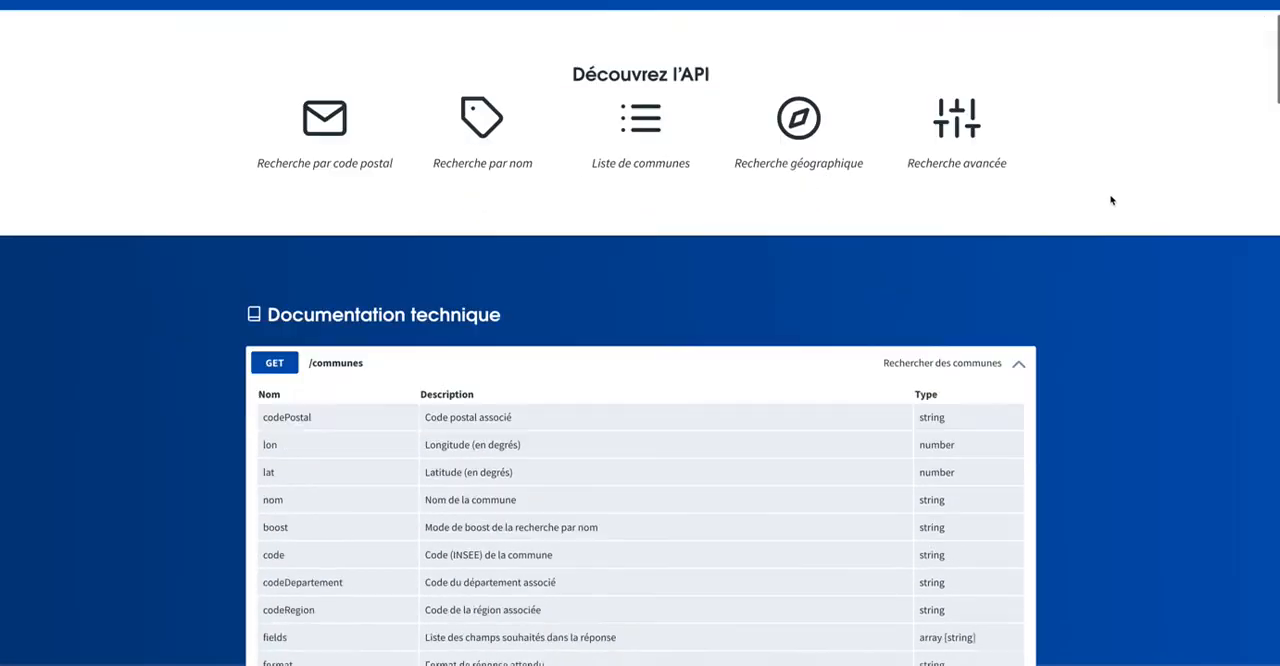
pyautogui.scroll(-4, 1110, 200)
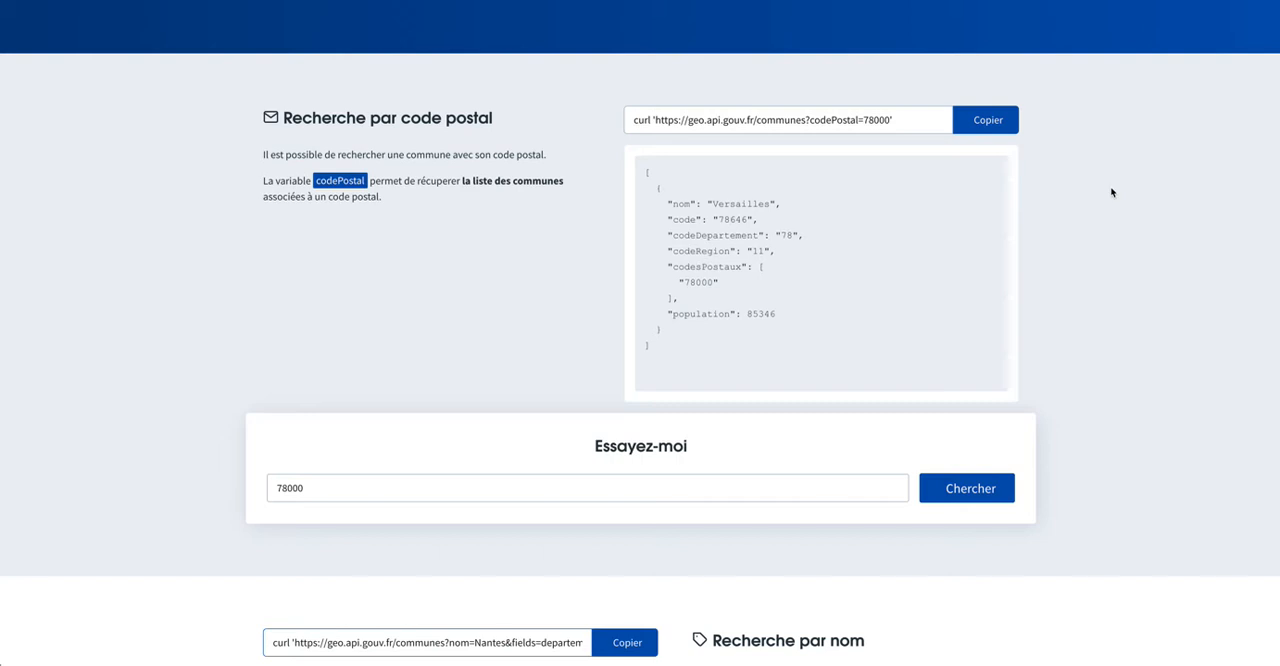
pyautogui.scroll(-5, 1111, 192)
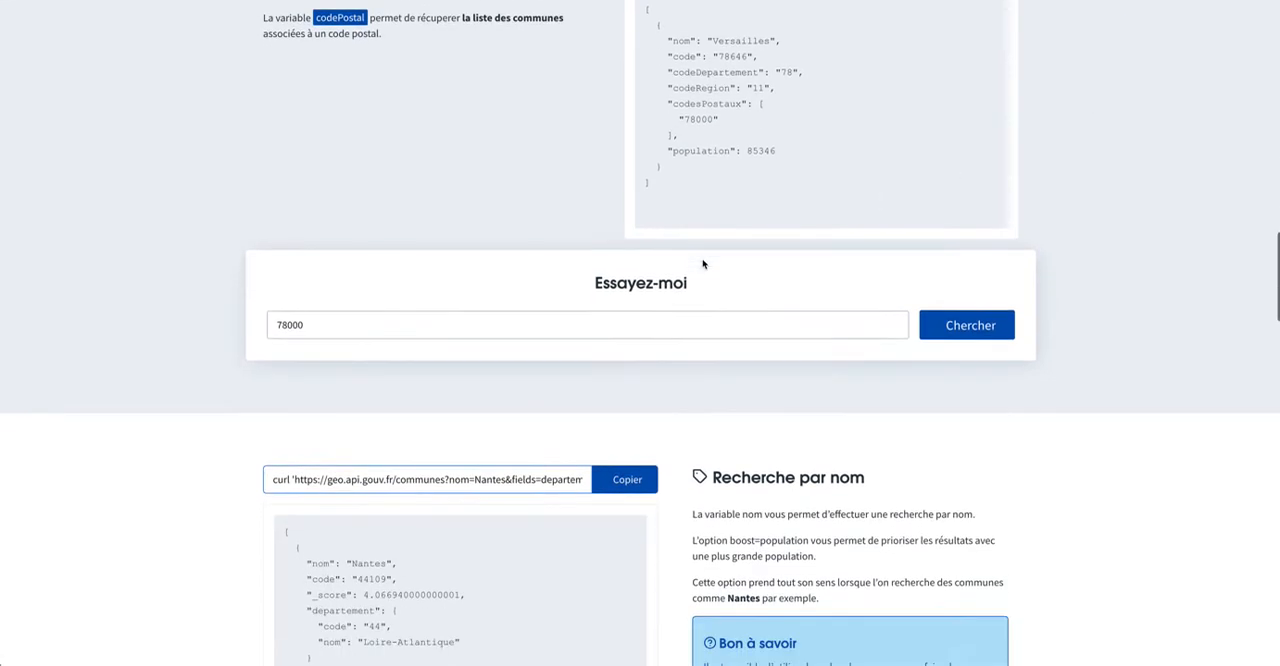
pyautogui.scroll(-1, 743, 266)
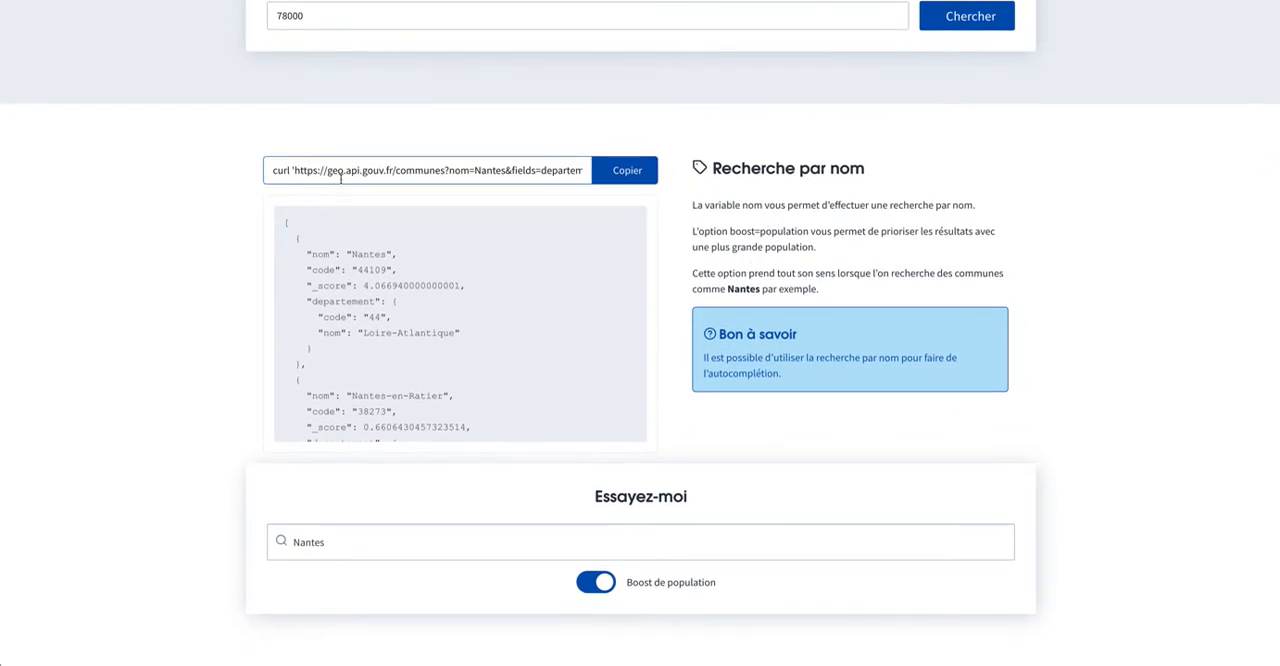
# Copy the Nantes request URL from the Recherche par nom example and open it in a new browser tab.
pyautogui.click(305, 170)
pyautogui.click(312, 169)
pyautogui.click(300, 170)
pyautogui.click(315, 170)
pyautogui.moveTo(295, 170); pyautogui.dragTo(578, 172)
pyautogui.hotkey('ctrl', 'c')
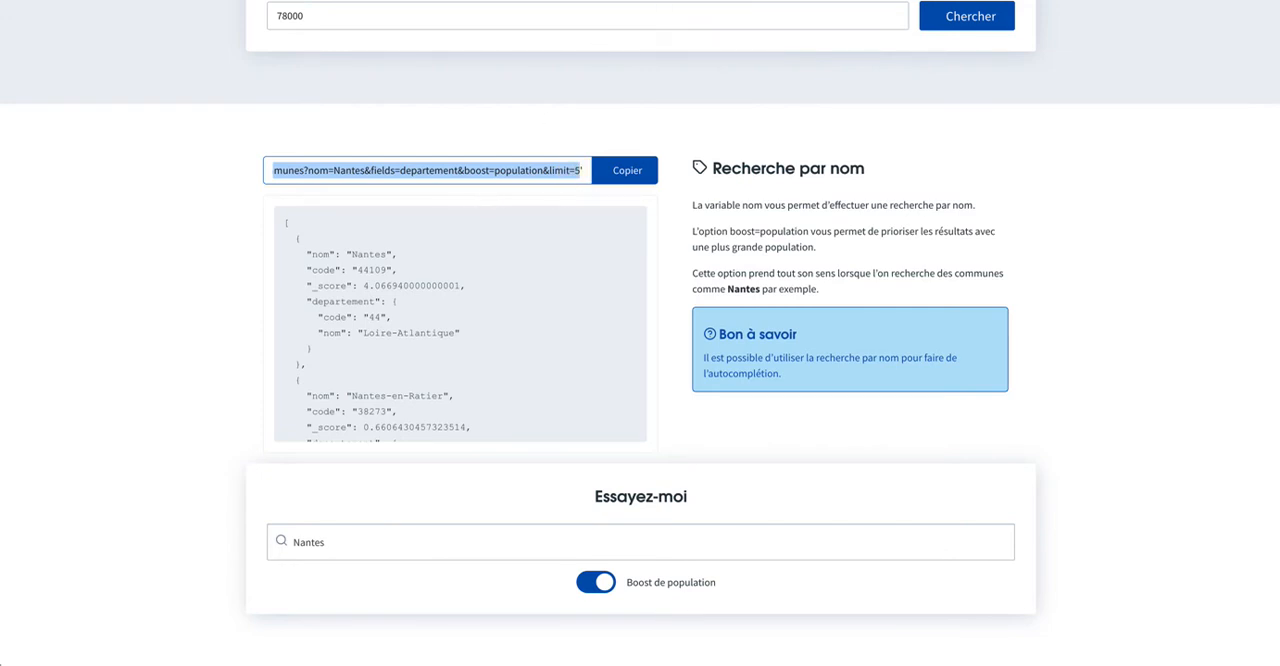
pyautogui.hotkey('ctrl', 't')
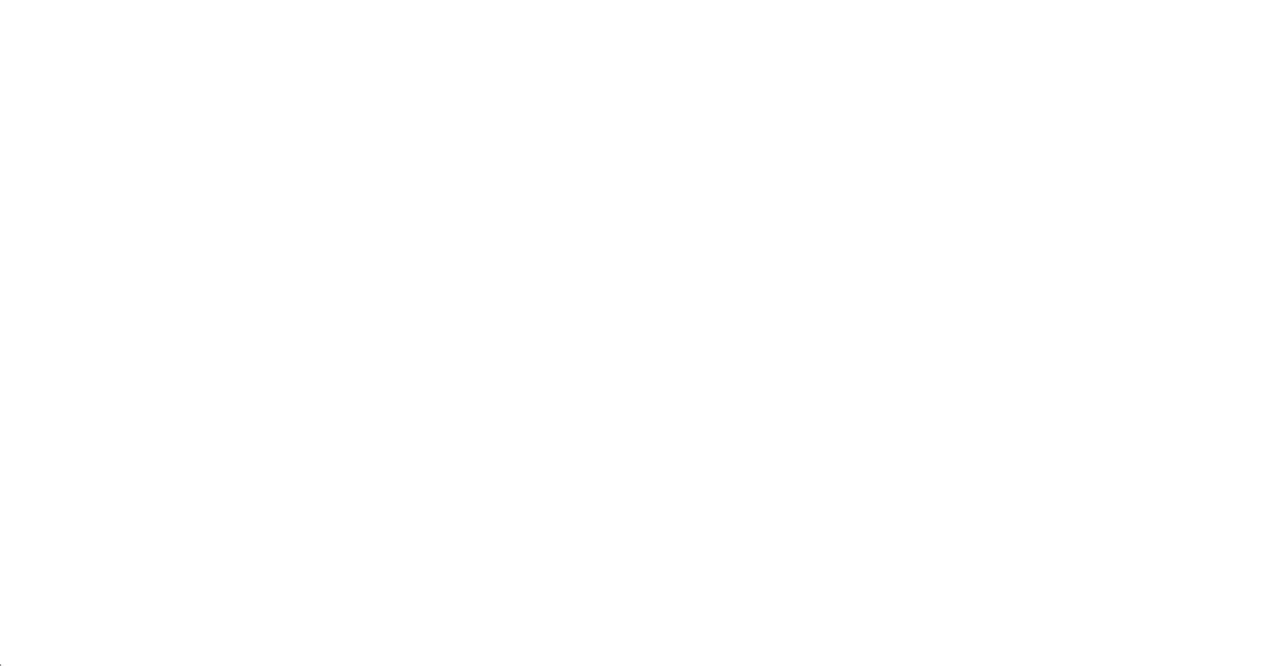
pyautogui.hotkey('ctrl', 'v')
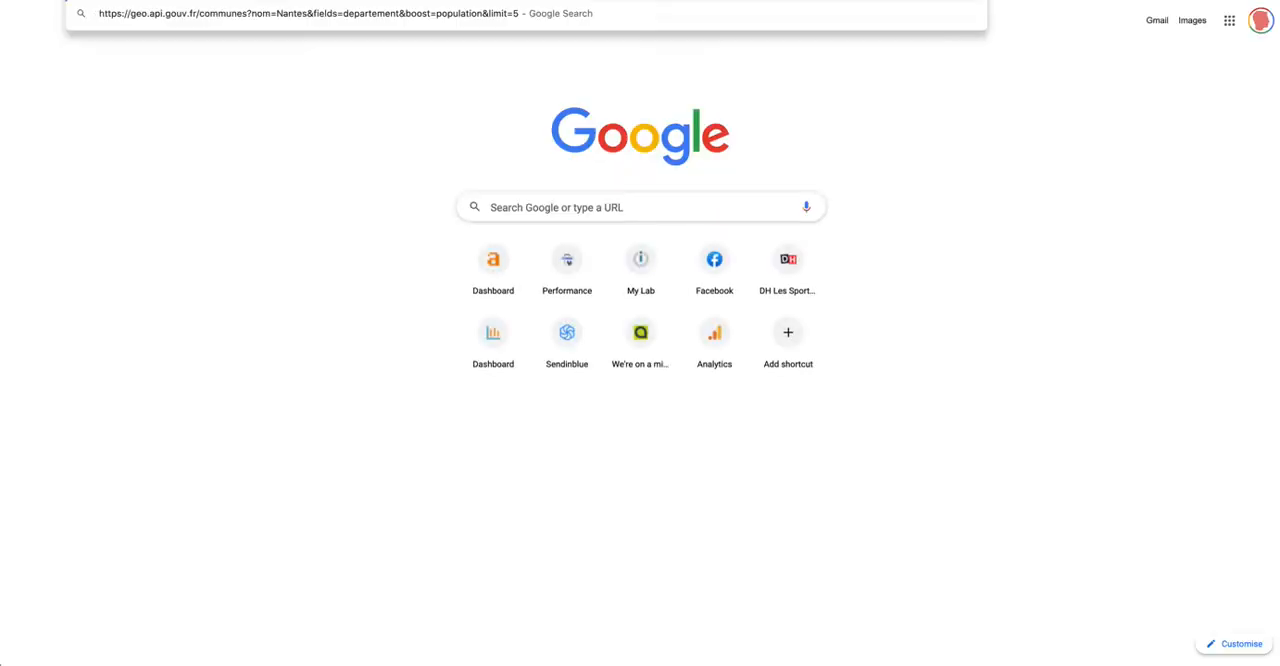
pyautogui.press('Return')
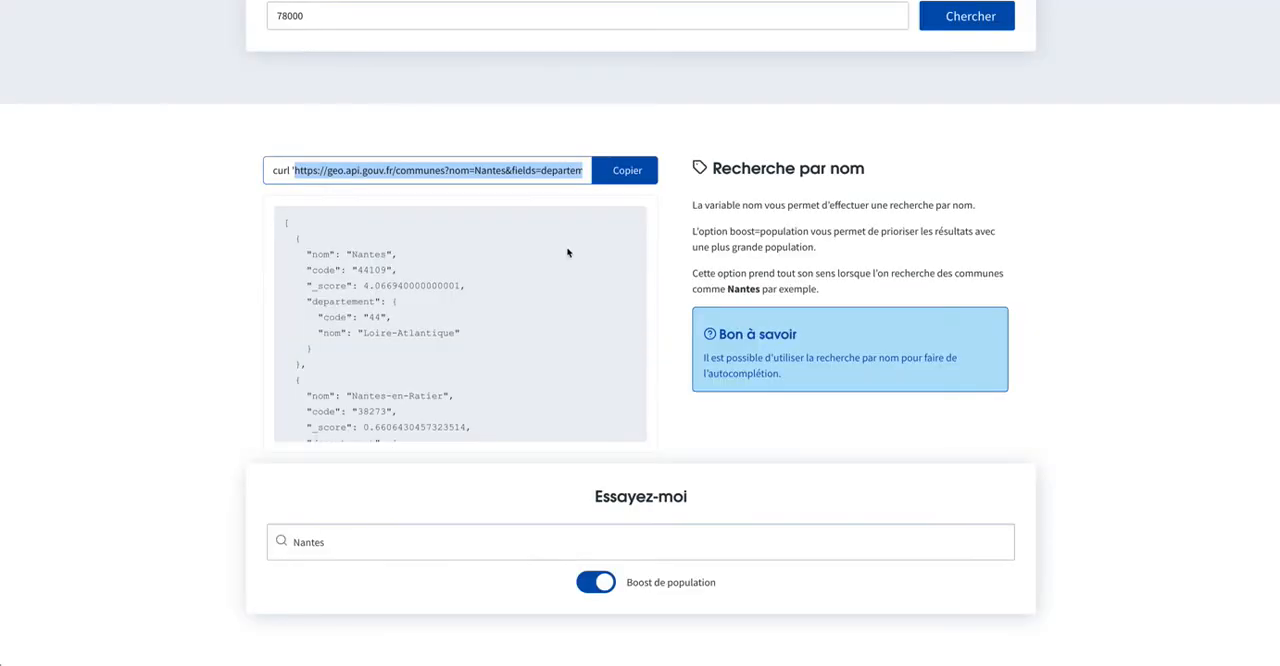
# Examine the boost=population parameter in the request URL of the Recherche par nom example.
pyautogui.scroll(-2, 654, 334)
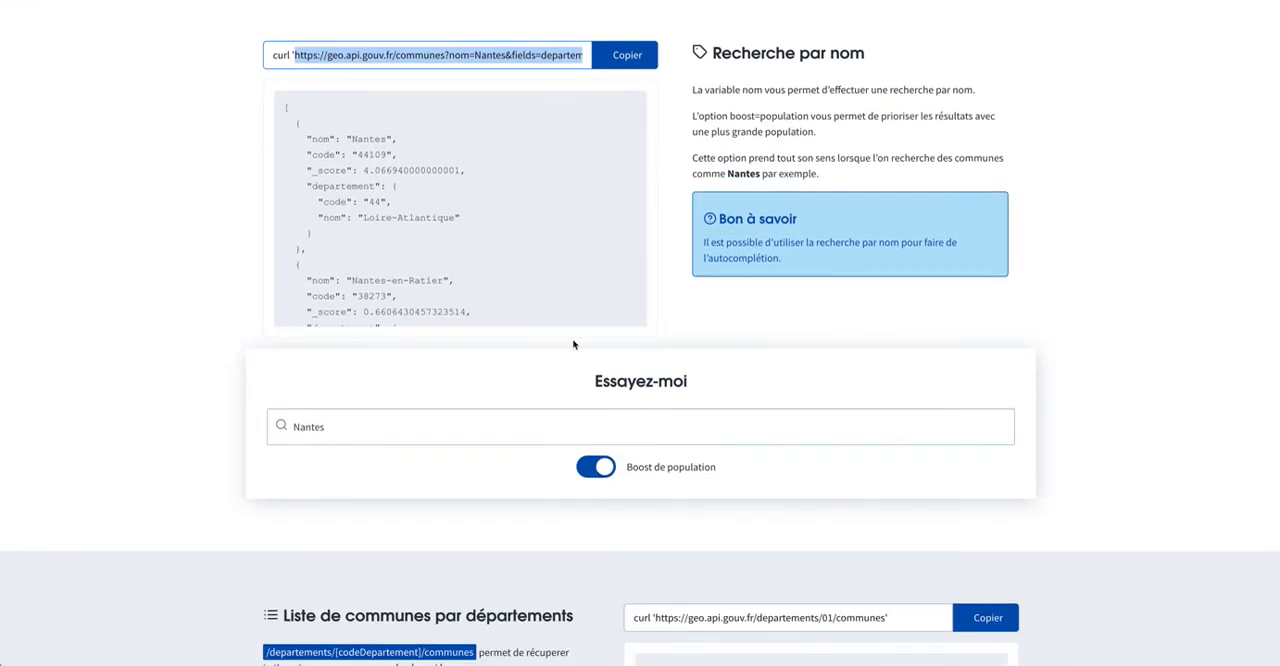
pyautogui.scroll(1, 571, 343)
pyautogui.click(502, 127)
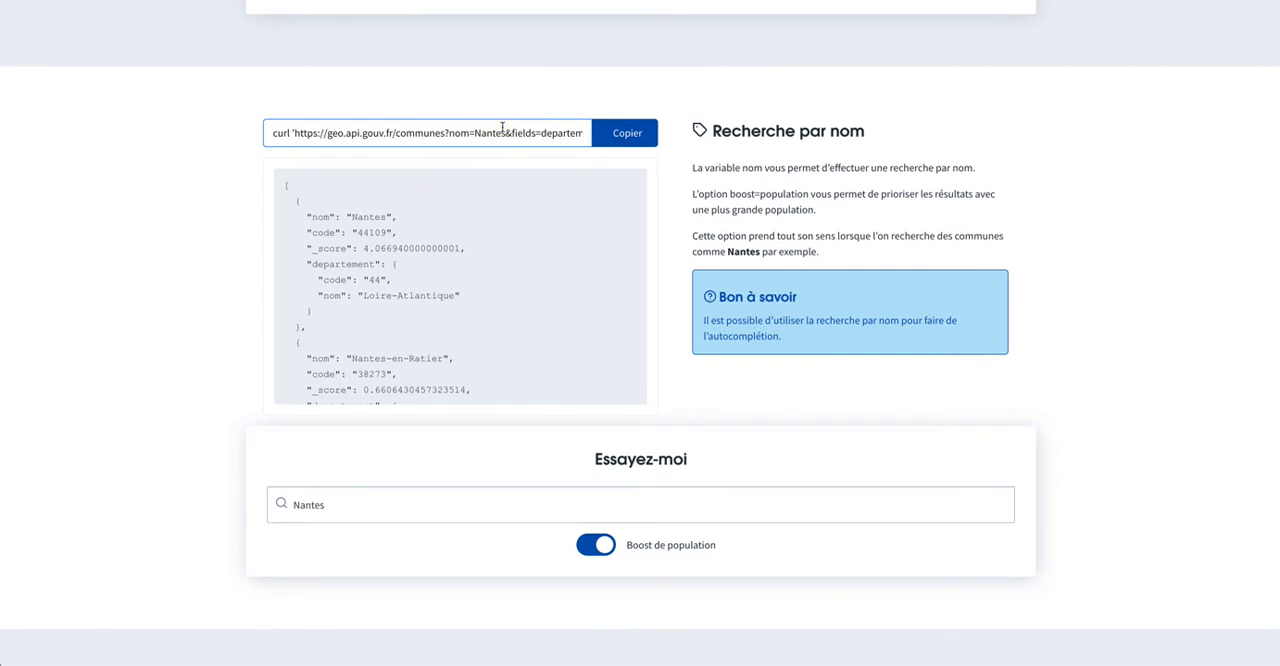
pyautogui.hscroll(2, 502, 127)
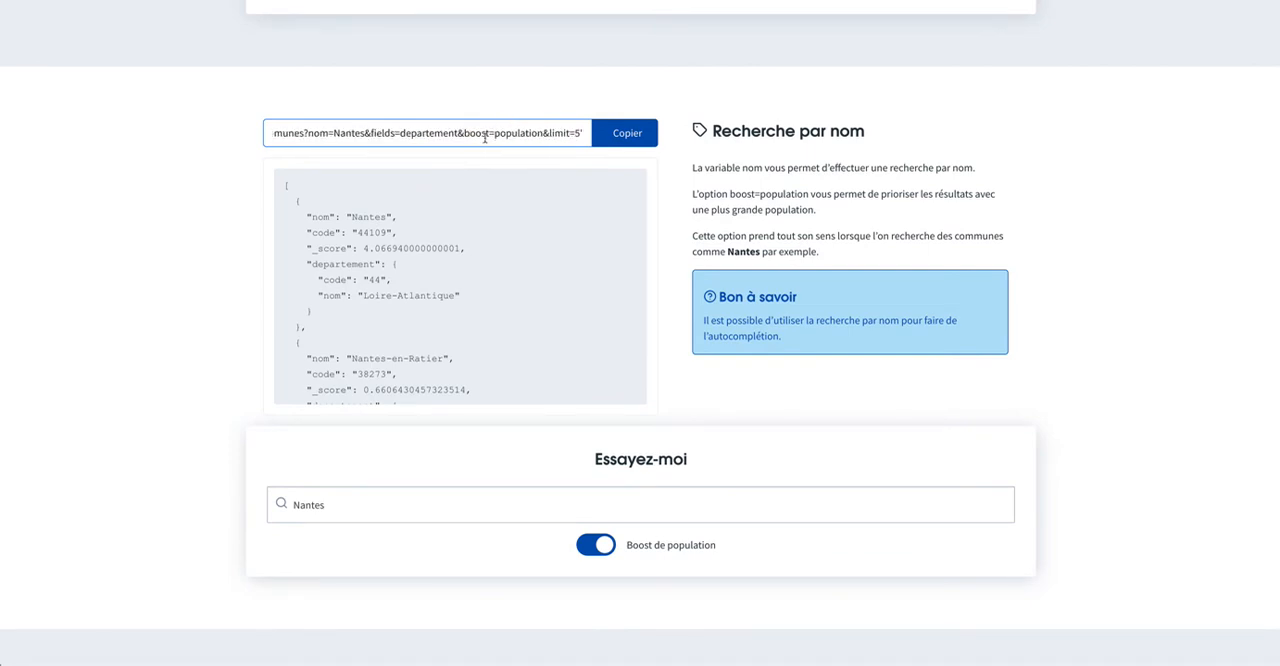
pyautogui.moveTo(458, 133); pyautogui.dragTo(542, 133)
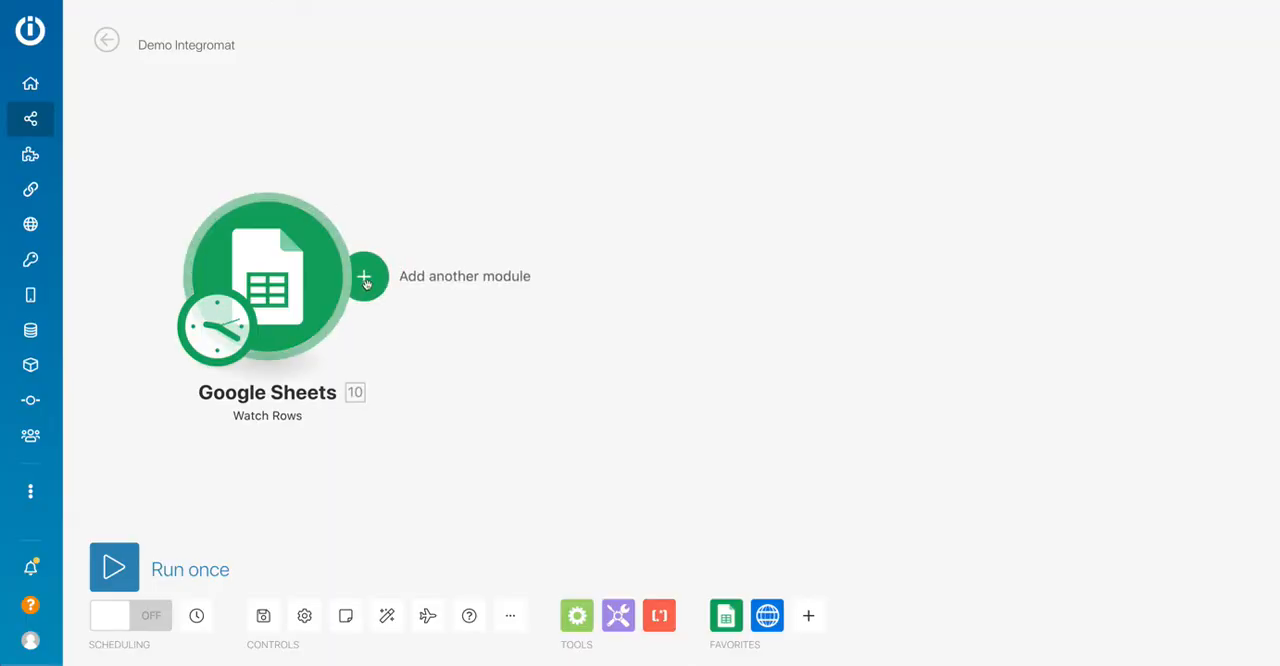
# Add an HTTP Make a request module after the Google Sheets Watch Rows module in the Integromat scenario.
pyautogui.click(367, 279)
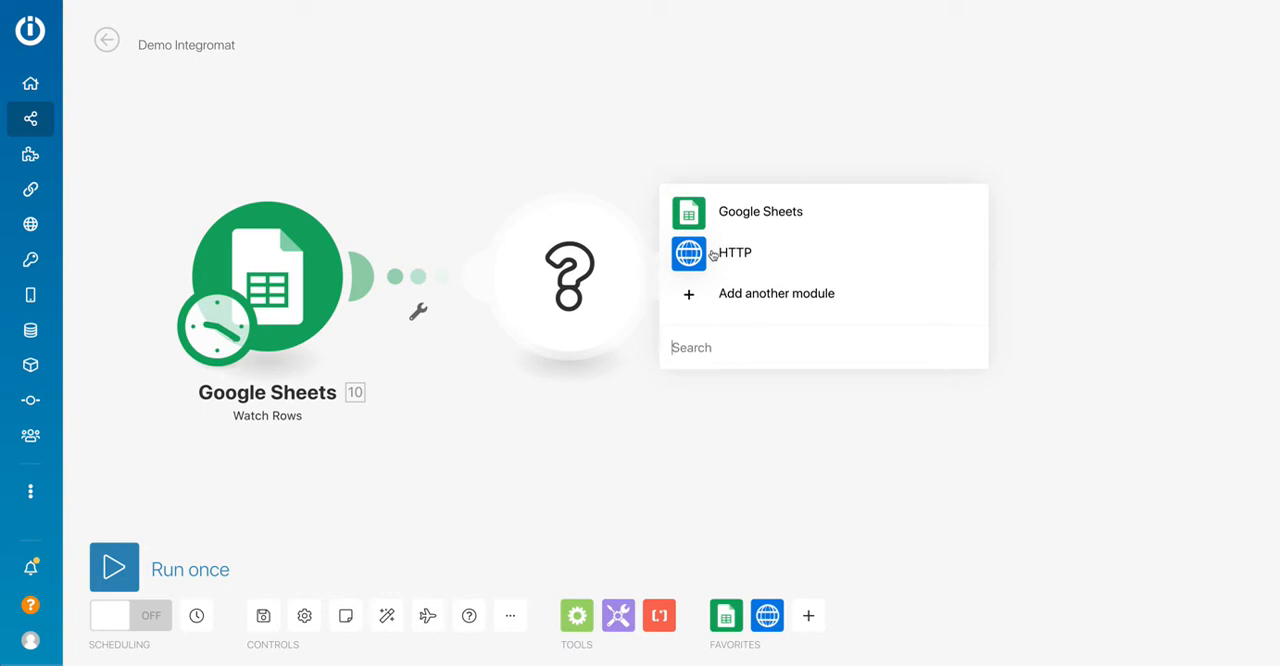
pyautogui.click(712, 254)
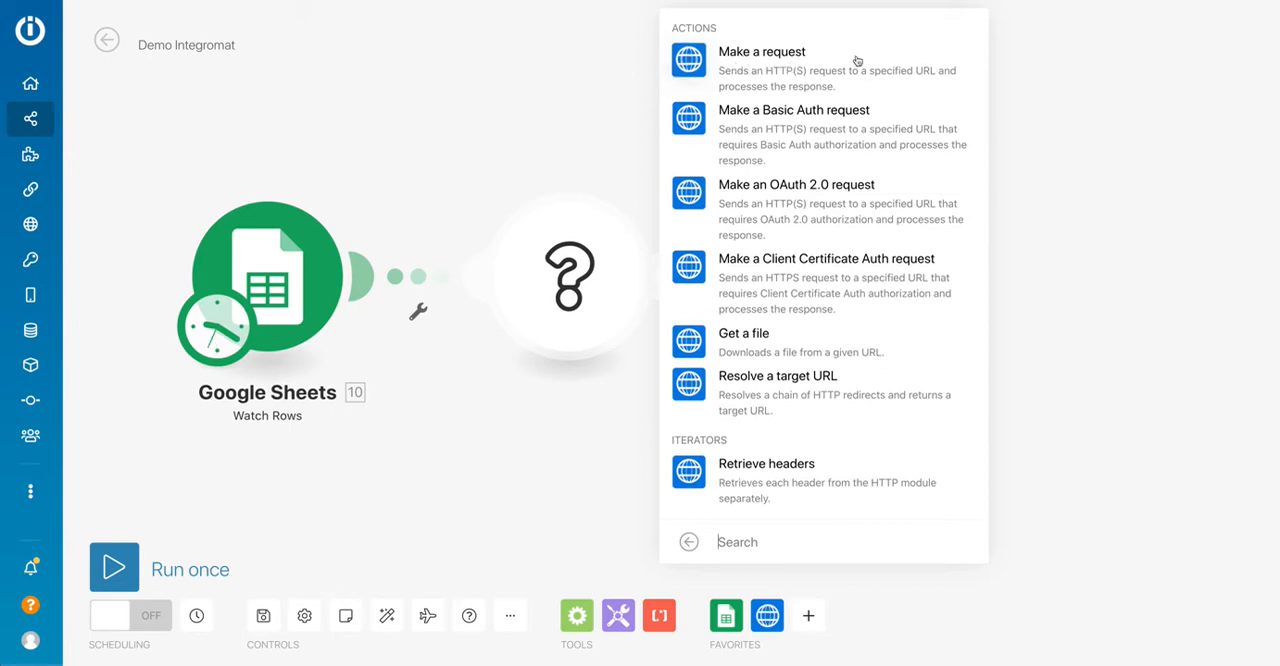
pyautogui.click(795, 65)
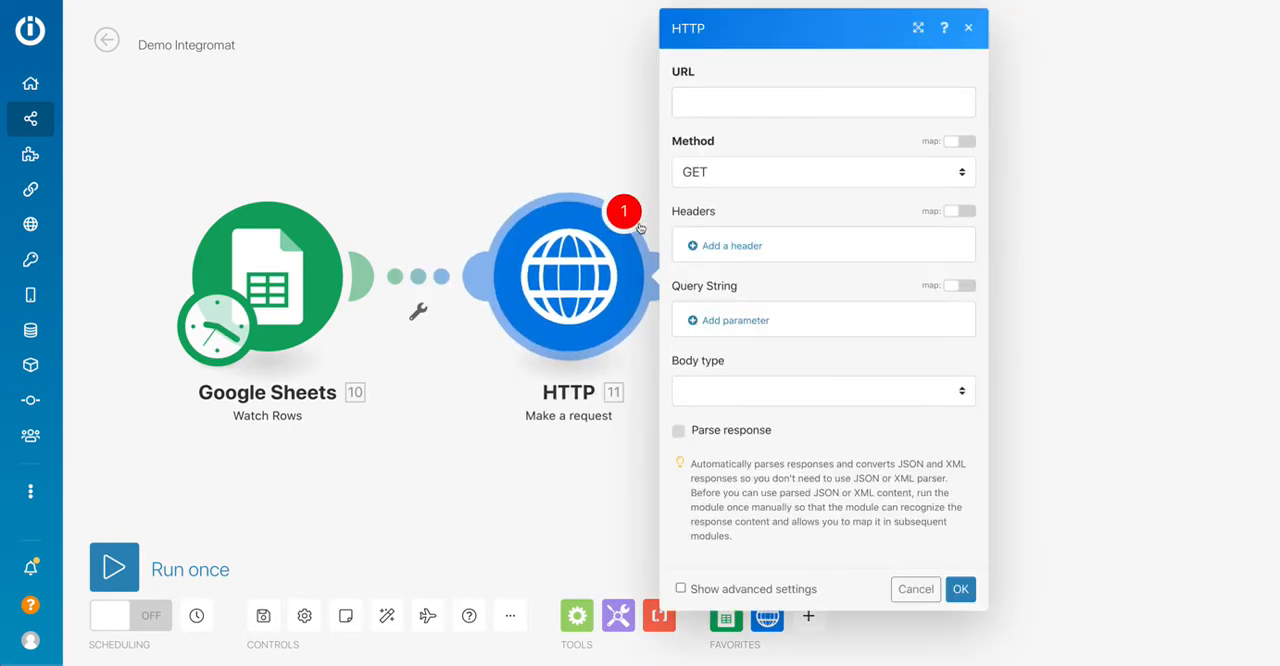
pyautogui.click(702, 98)
pyautogui.hotkey('ctrl', 'v')
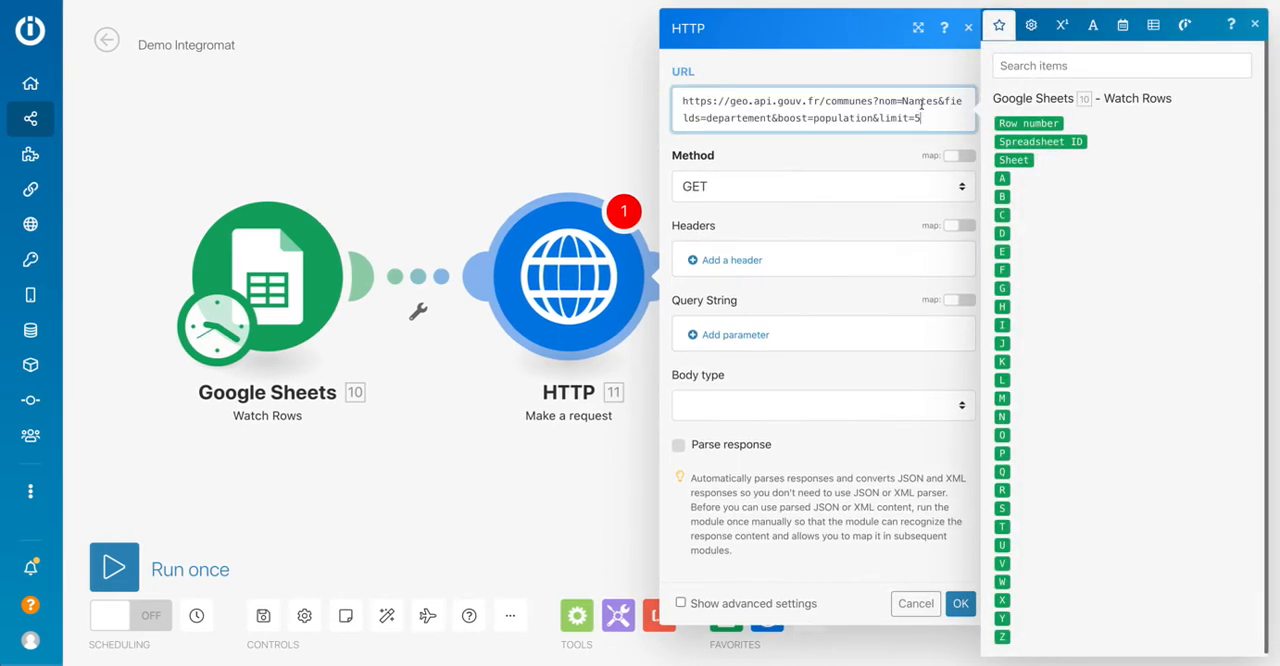
pyautogui.moveTo(942, 103); pyautogui.dragTo(773, 120)
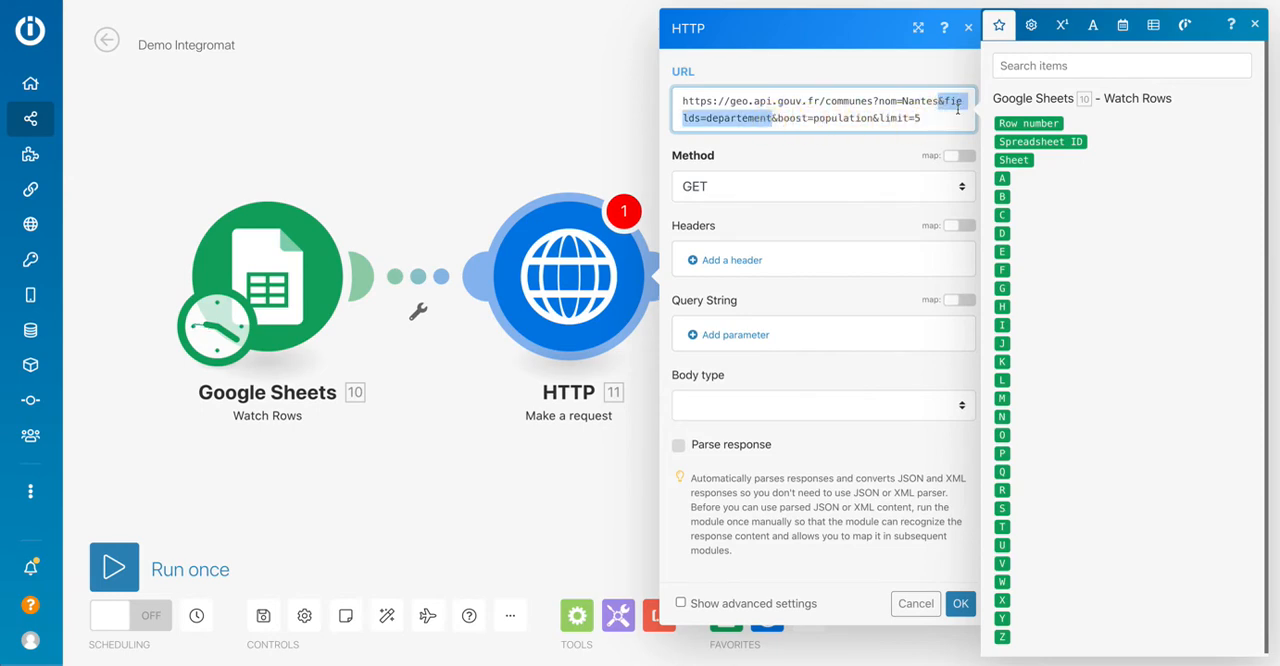
pyautogui.press('BackSpace')
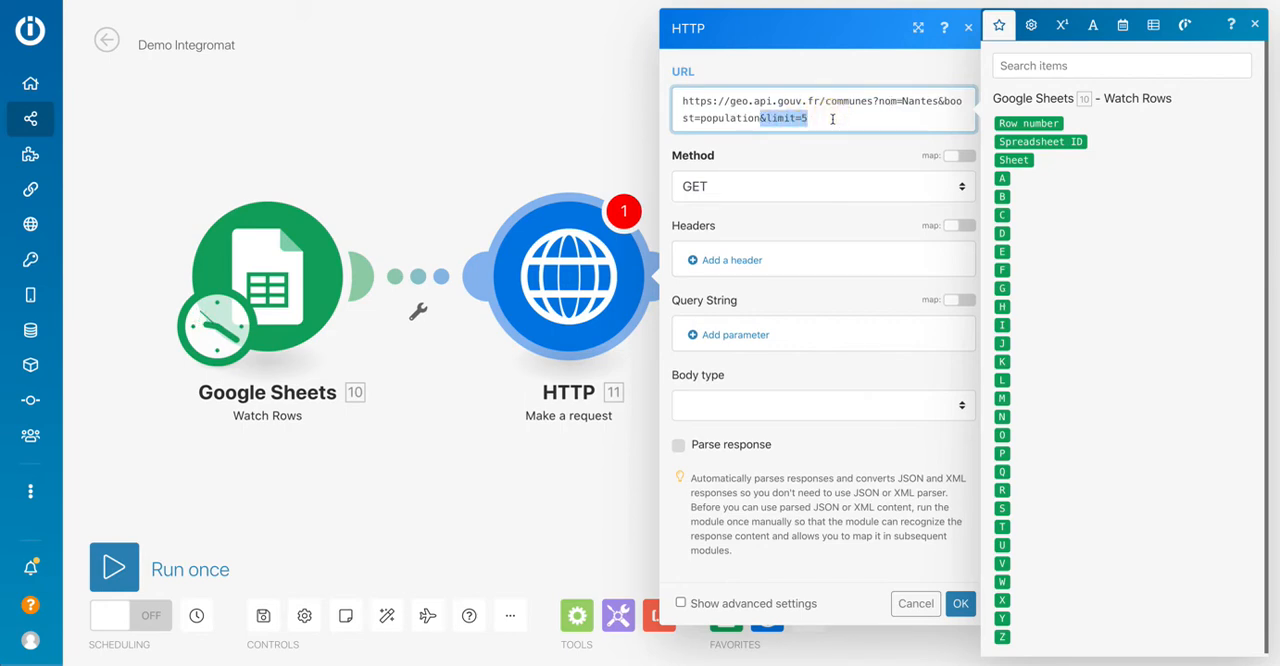
pyautogui.press('BackSpace')
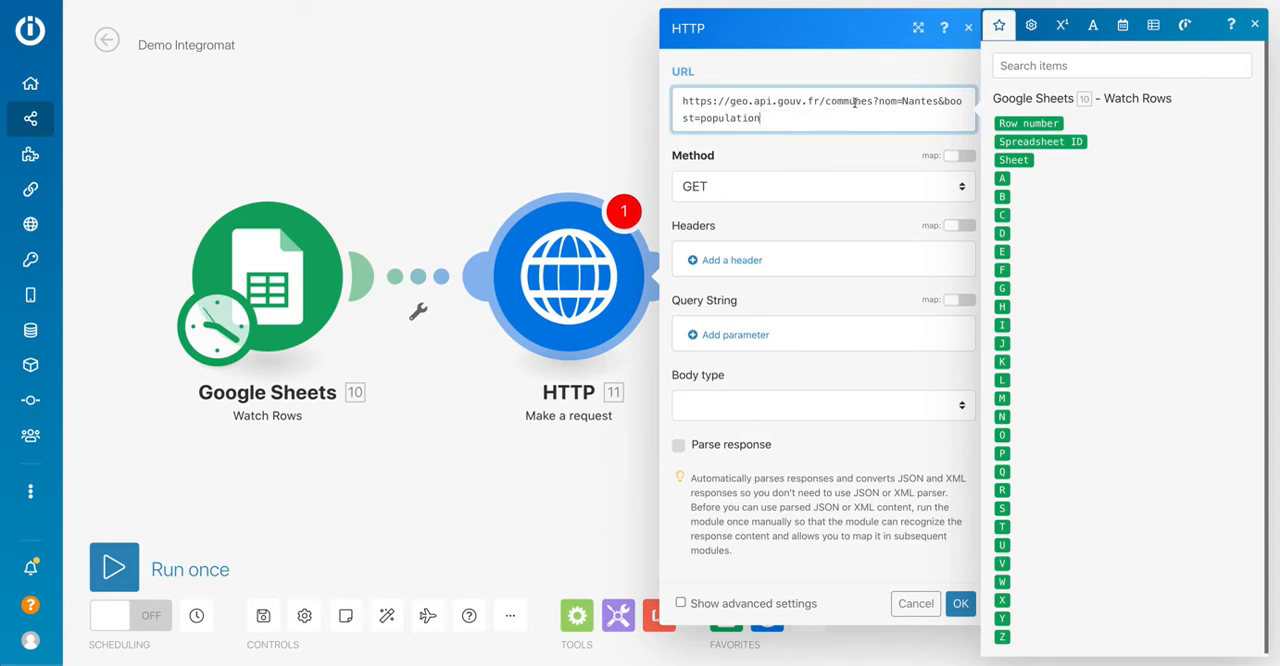
pyautogui.click(913, 102)
pyautogui.click(936, 102)
pyautogui.click(678, 446)
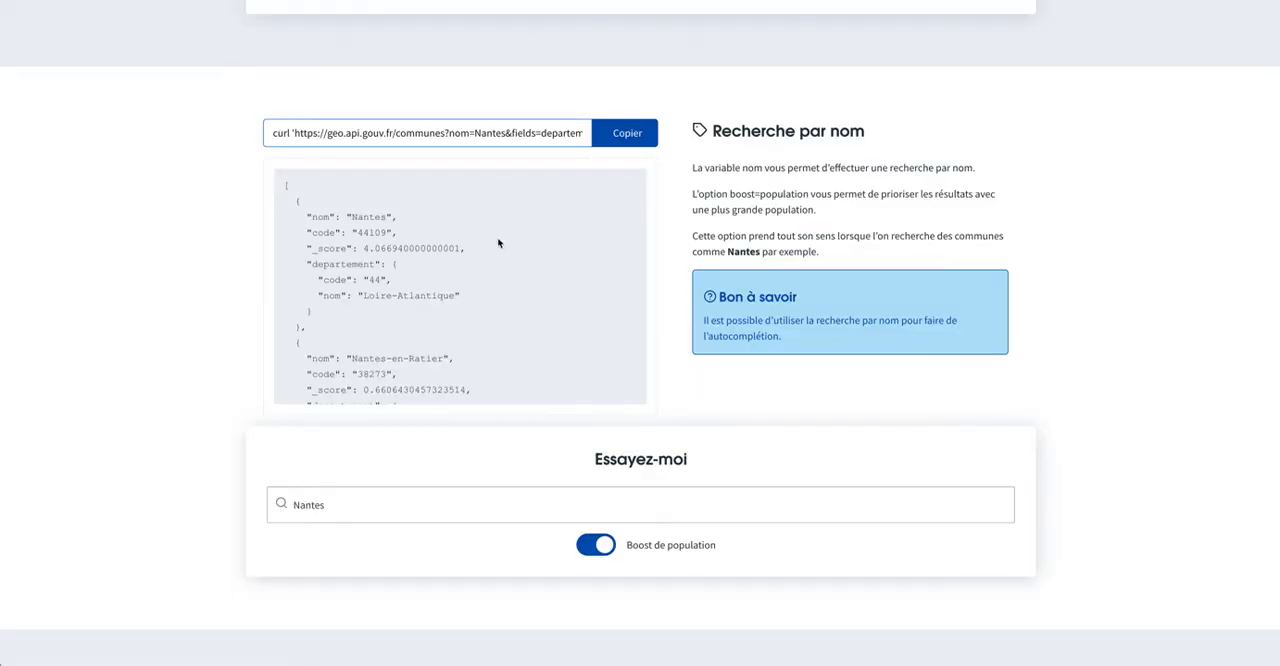
# Examine the JSON response structure of the Nantes request in the API documentation and in the raw browser output.
pyautogui.scroll(1, 491, 241)
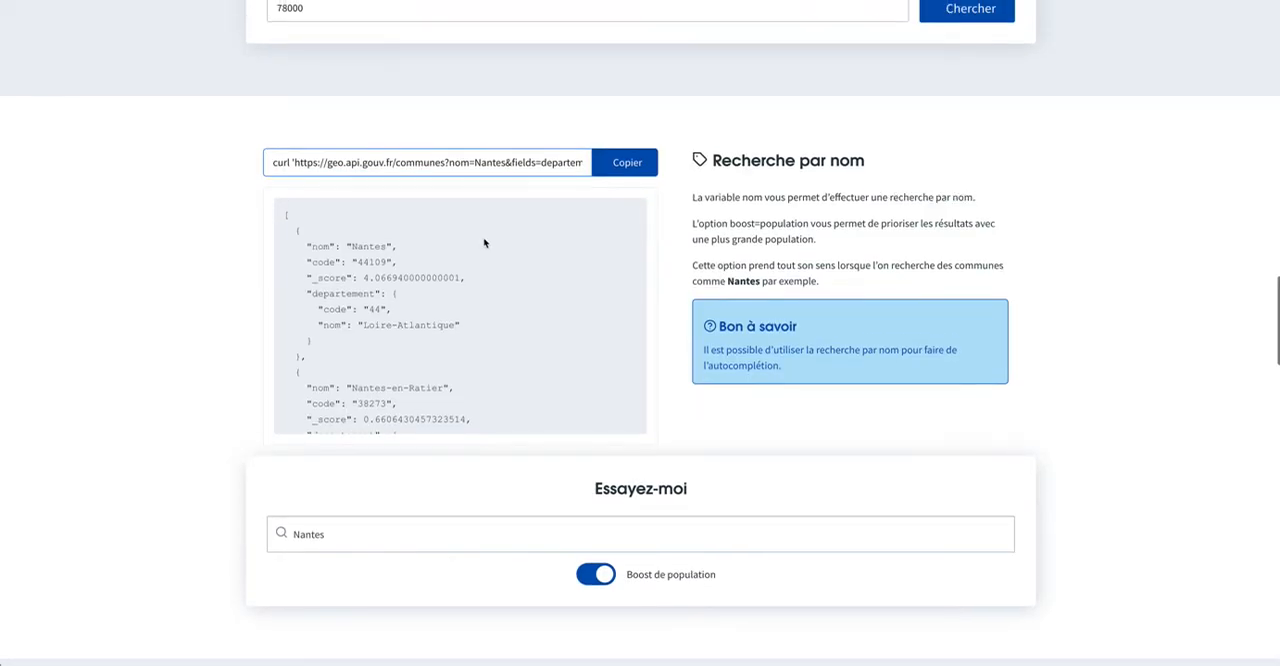
pyautogui.scroll(-1, 460, 243)
pyautogui.scroll(1, 432, 243)
pyautogui.hotkey('ctrl', 'Tab')
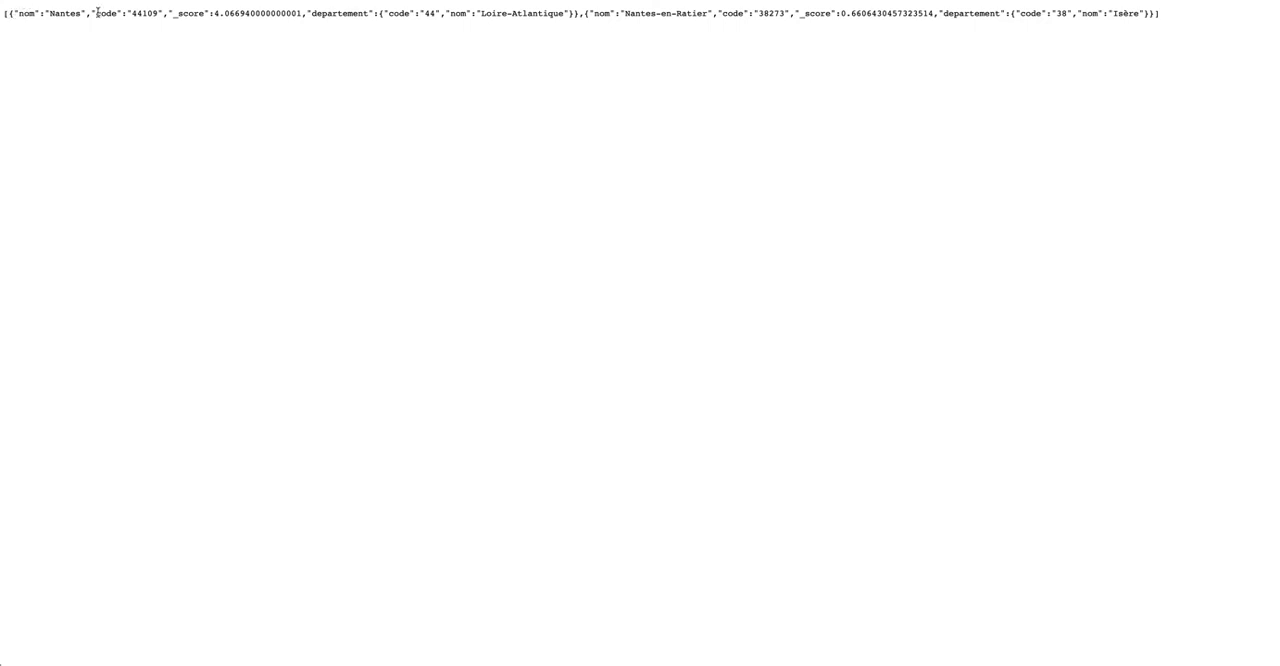
pyautogui.hotkey('ctrl', 'shift', 'Tab')
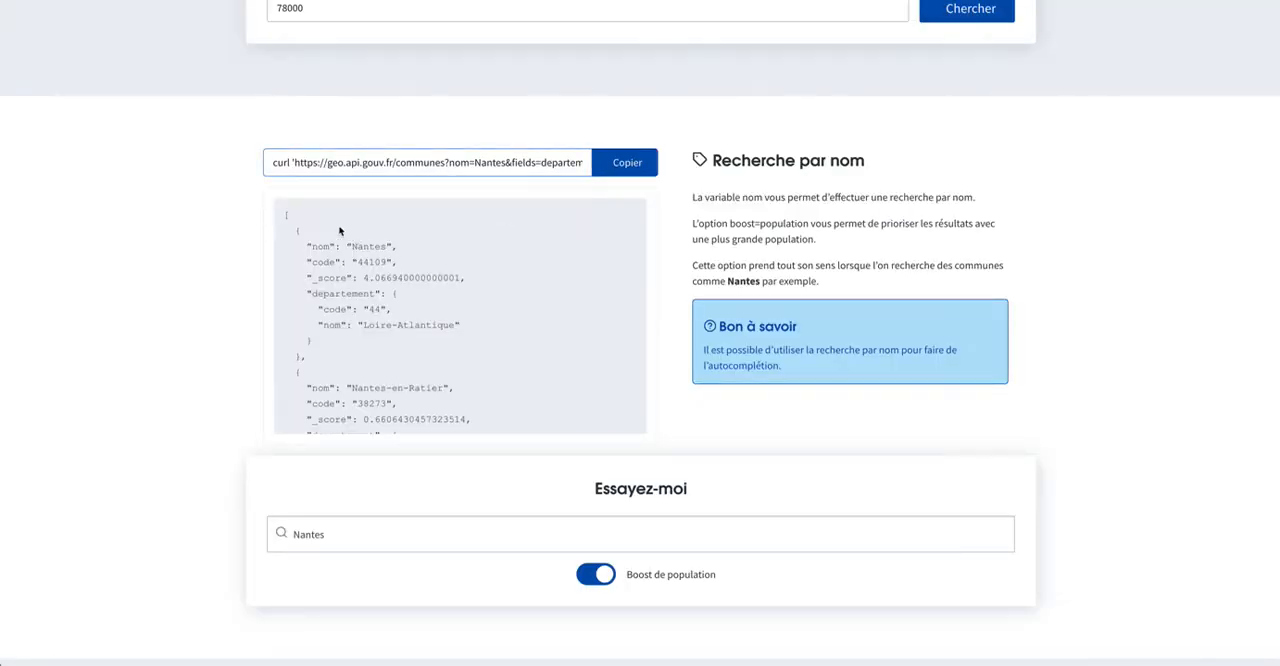
pyautogui.scroll(-3, 418, 352)
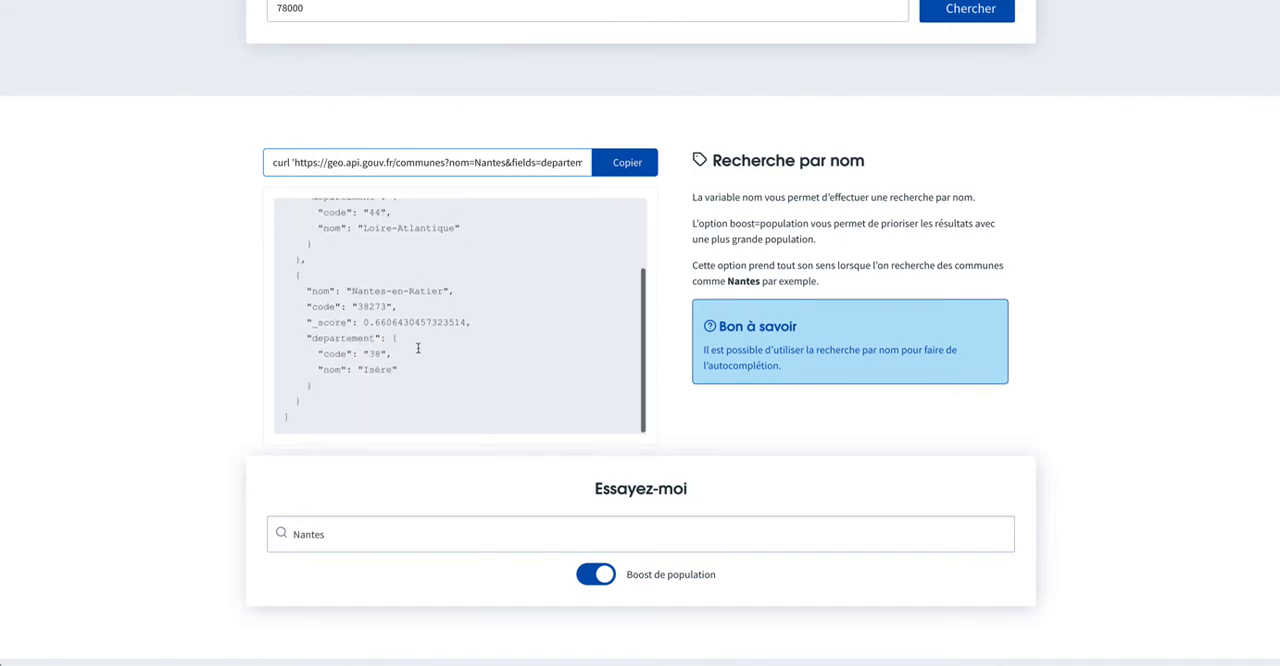
pyautogui.scroll(5, 418, 352)
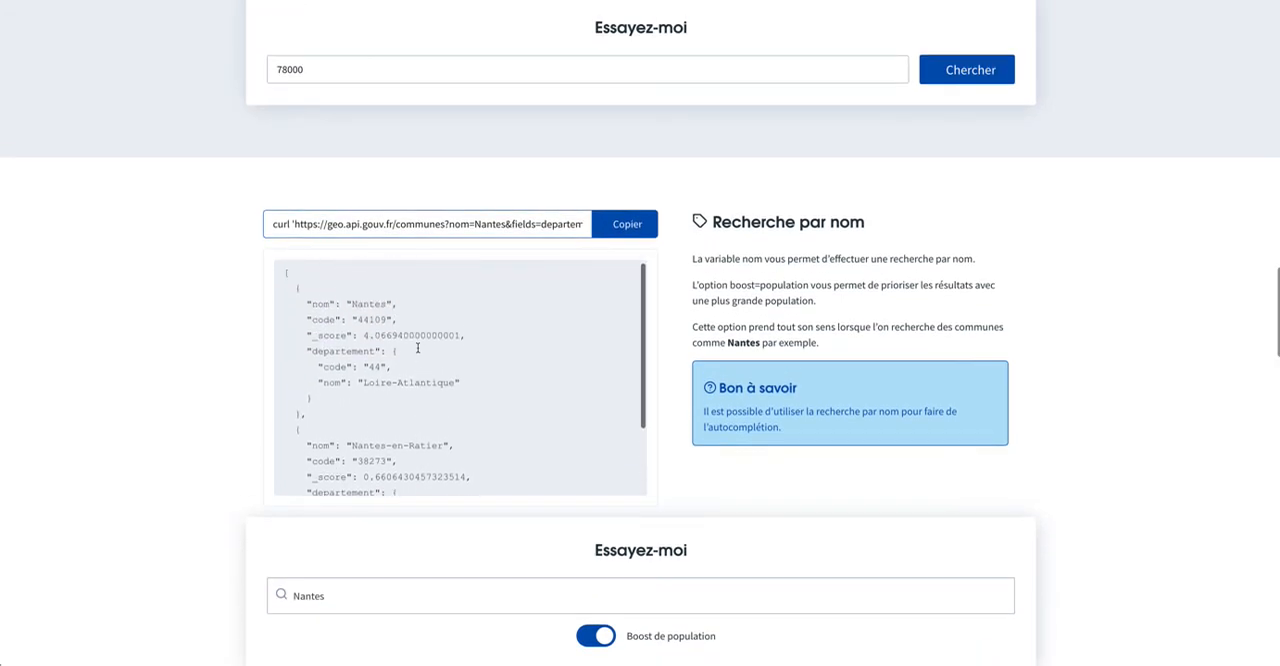
pyautogui.scroll(-2, 425, 340)
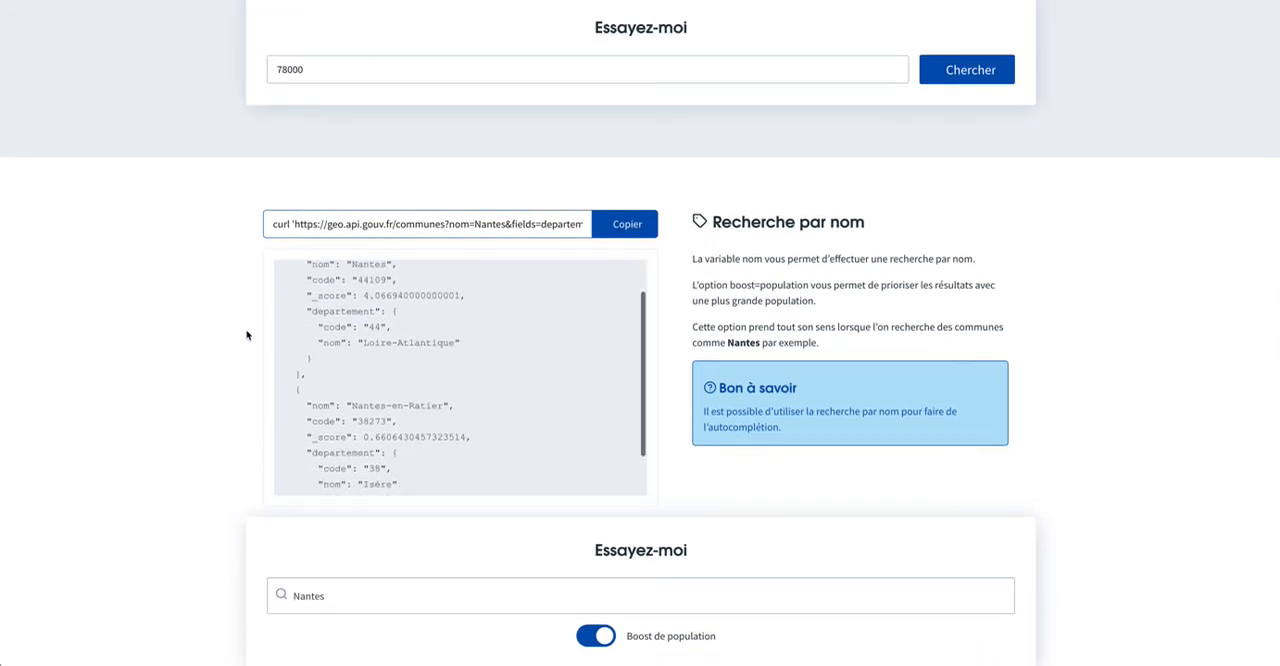
pyautogui.scroll(-1, 222, 334)
pyautogui.scroll(1, 286, 331)
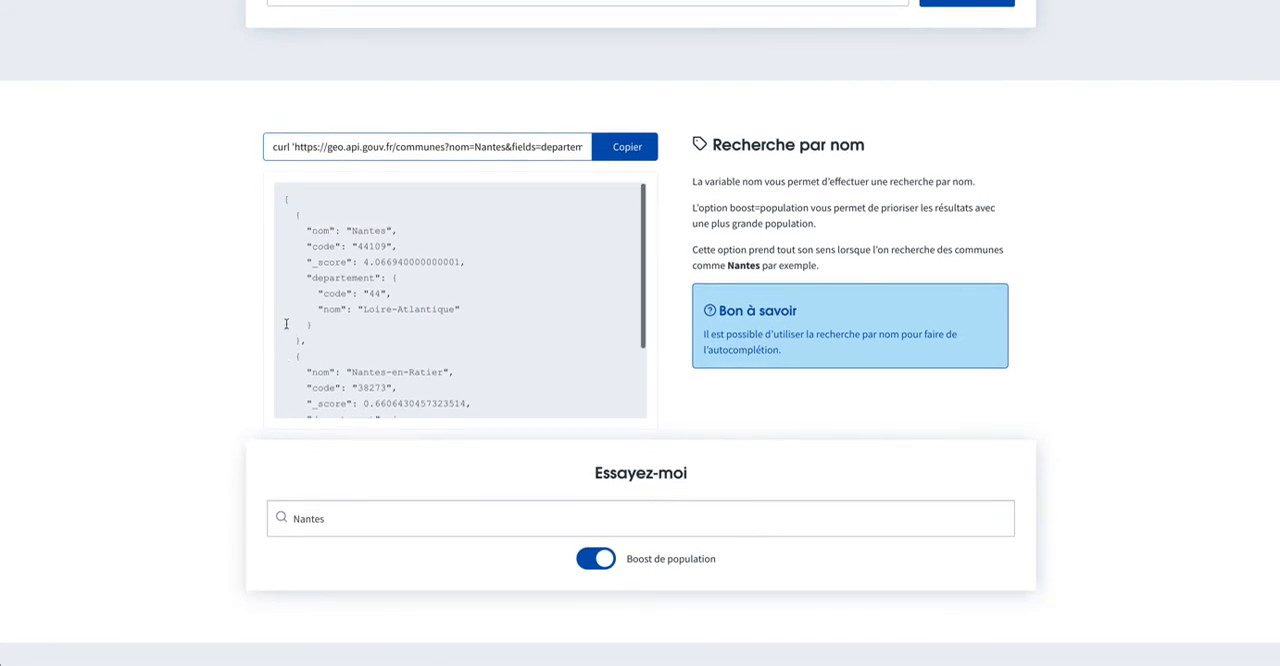
pyautogui.scroll(-1, 354, 275)
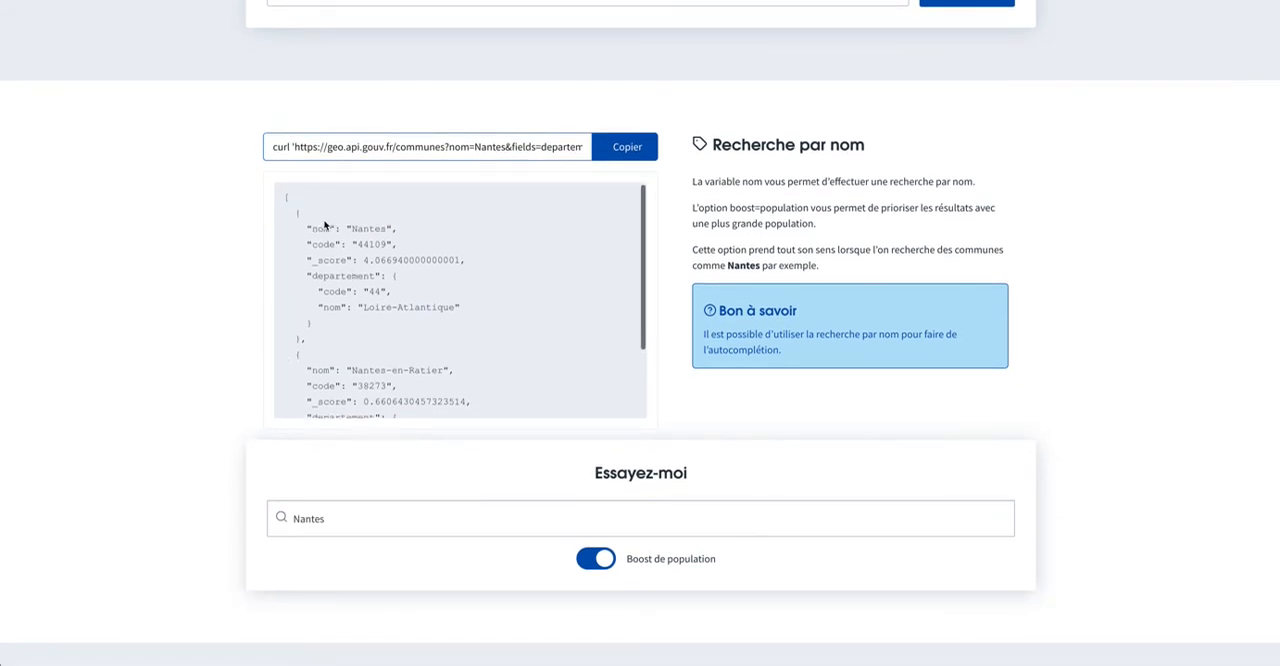
pyautogui.click(329, 229)
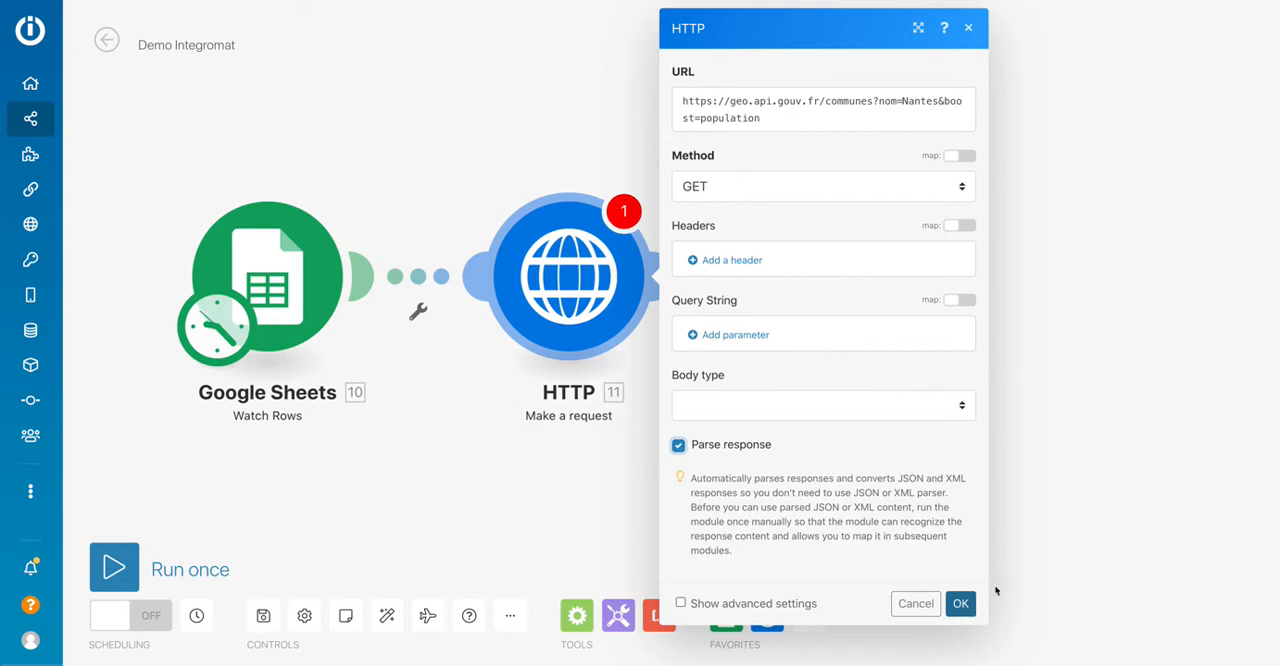
# Check which Google Sheets Watch Rows items can be mapped into the commune name of the HTTP request URL.
pyautogui.click(933, 100)
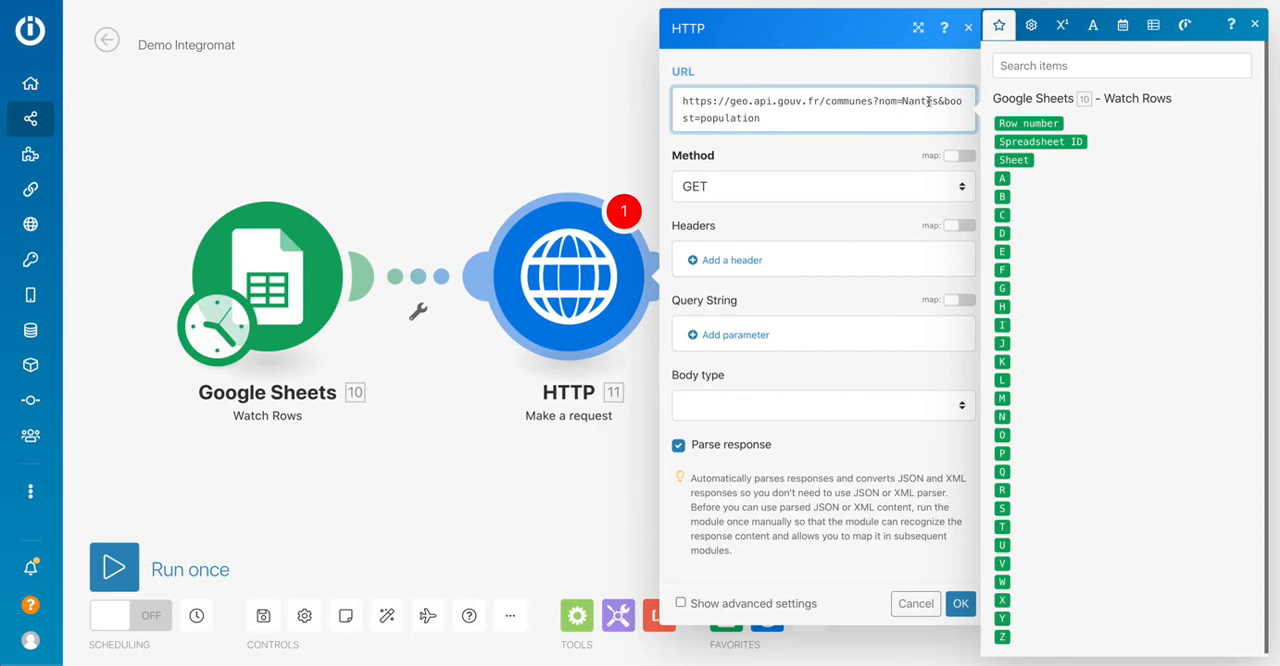
pyautogui.click(928, 102)
pyautogui.scroll(-1, 1087, 168)
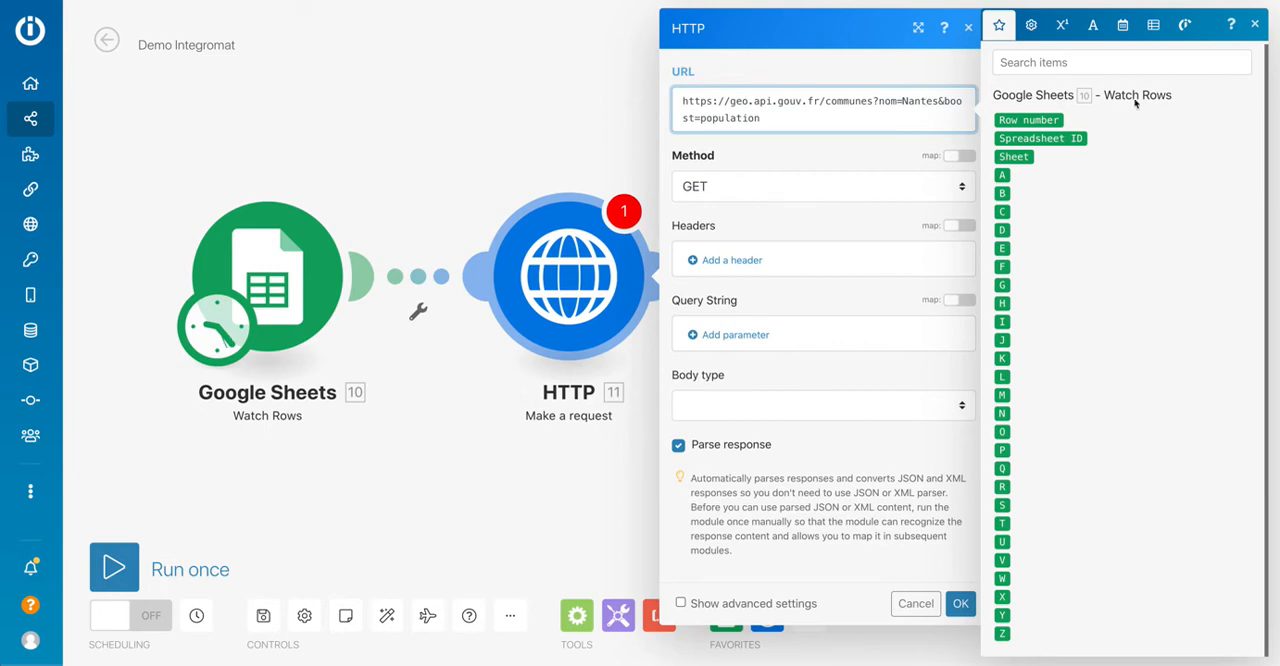
pyautogui.click(1254, 24)
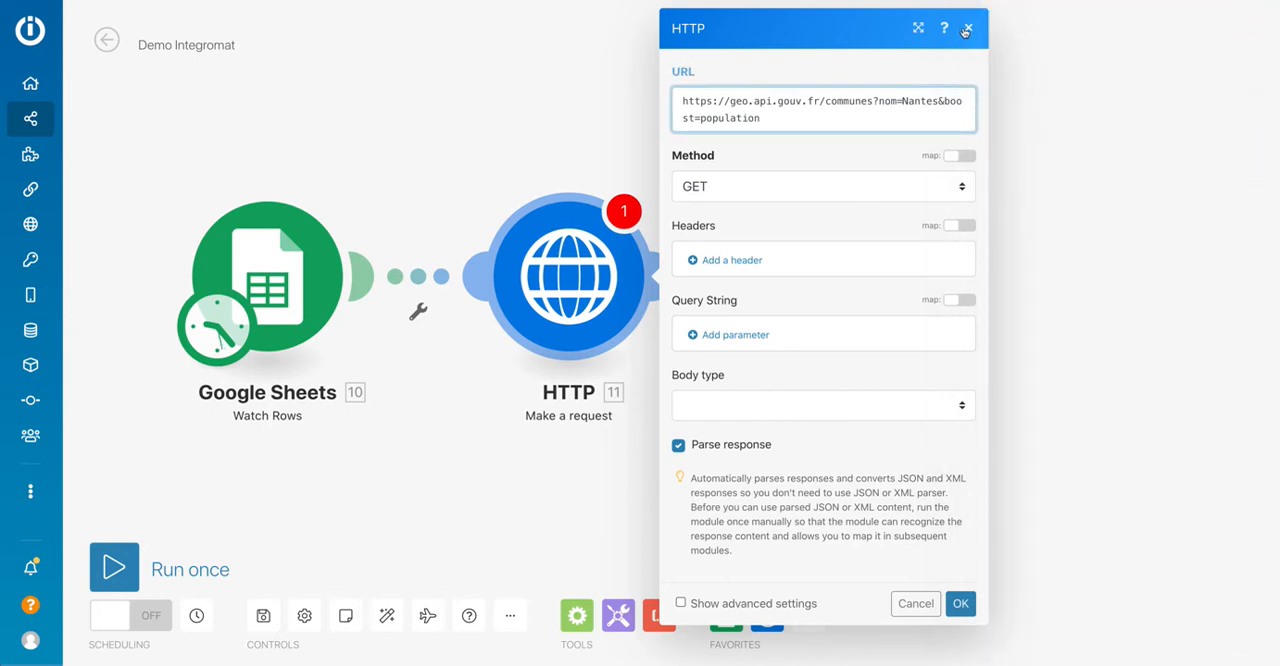
# Close the HTTP settings and run only the Google Sheets Watch Rows module to load its sample data.
pyautogui.click(966, 30)
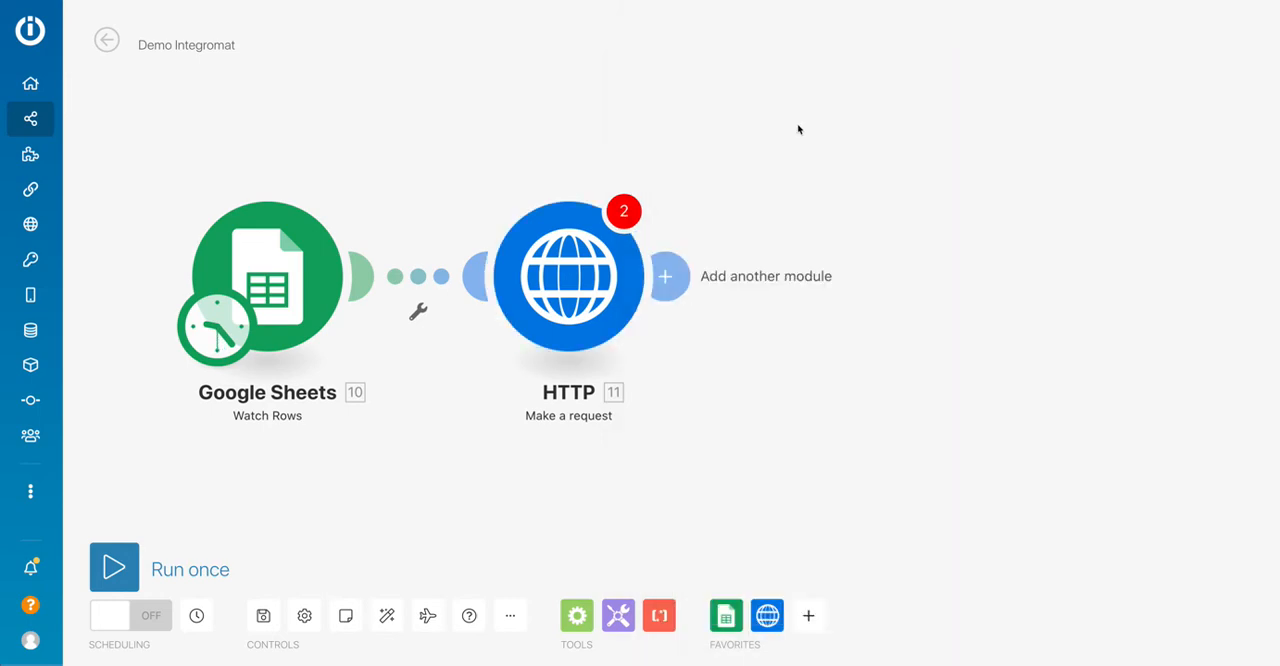
pyautogui.rightClick(284, 308)
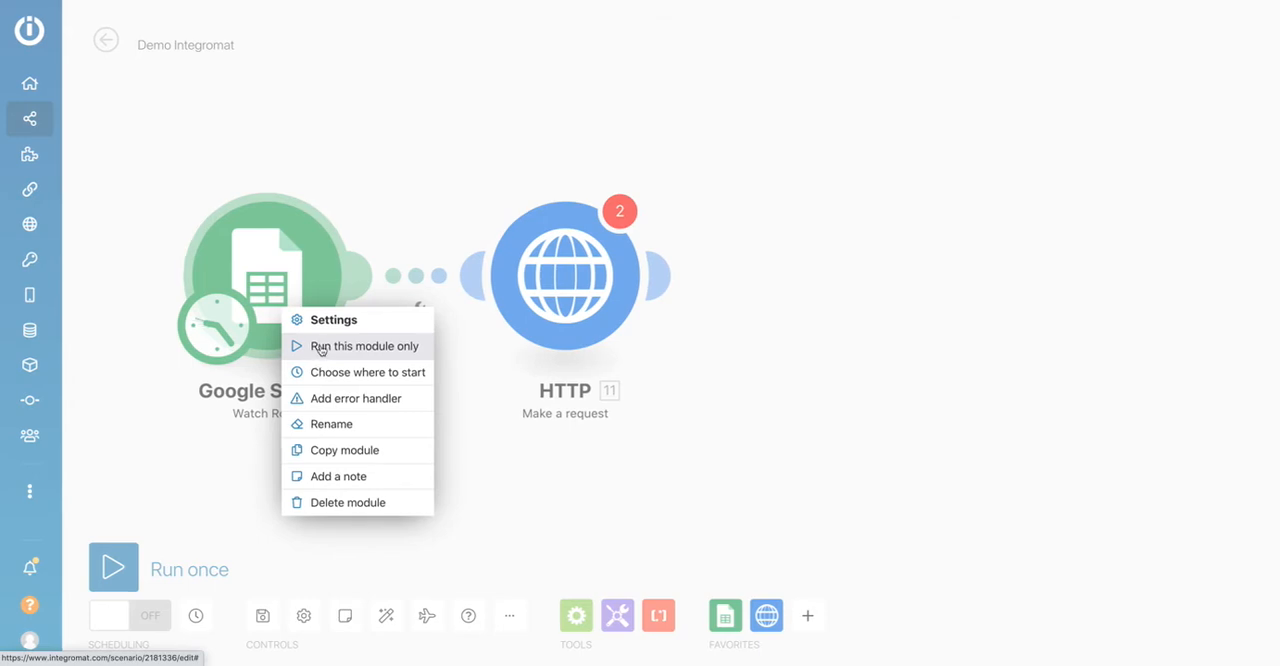
pyautogui.click(319, 347)
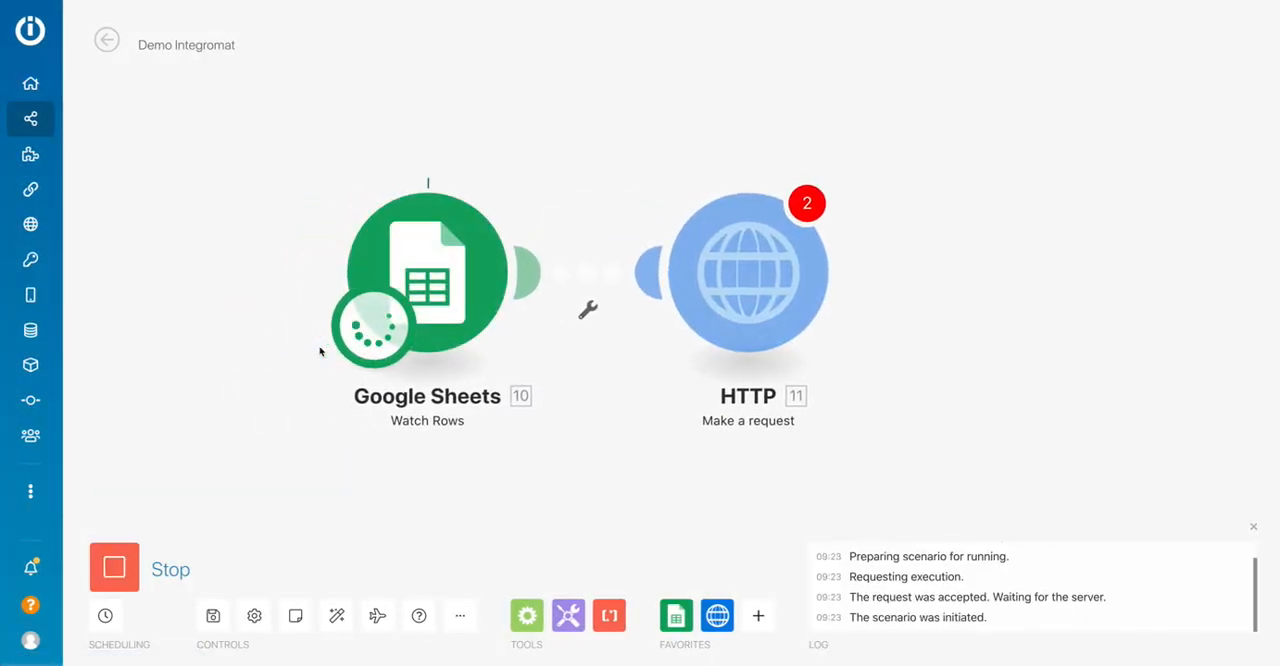
pyautogui.hscroll(2, 356, 315)
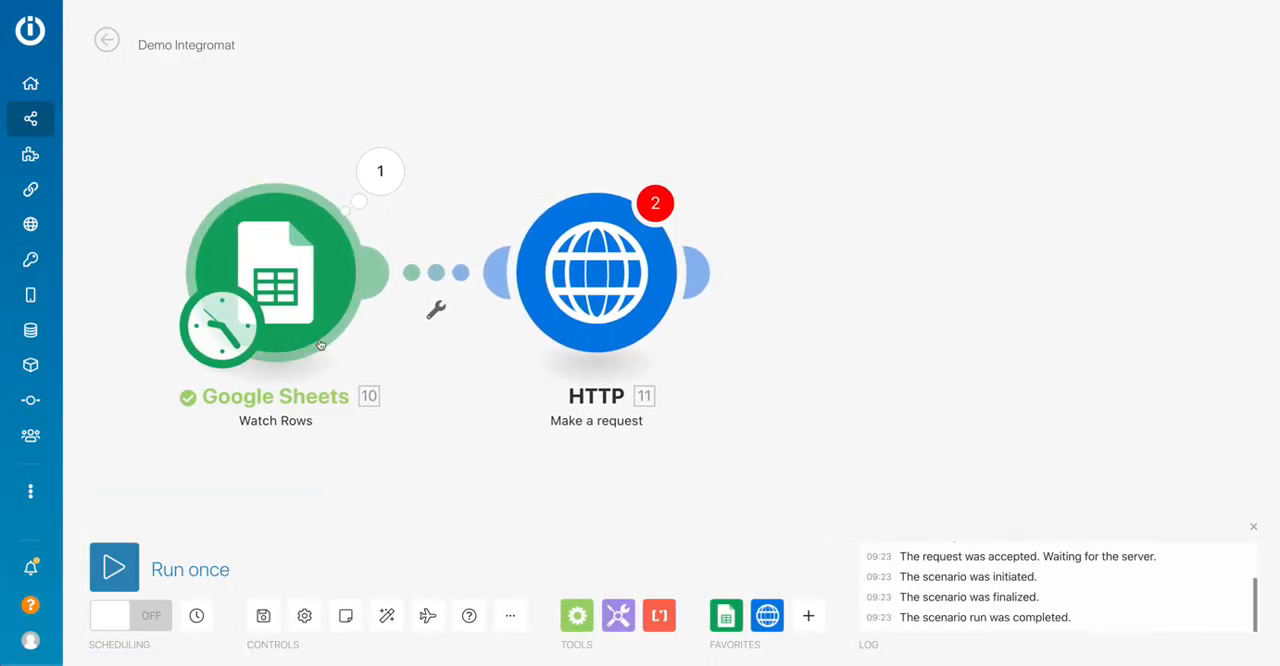
pyautogui.click(605, 311)
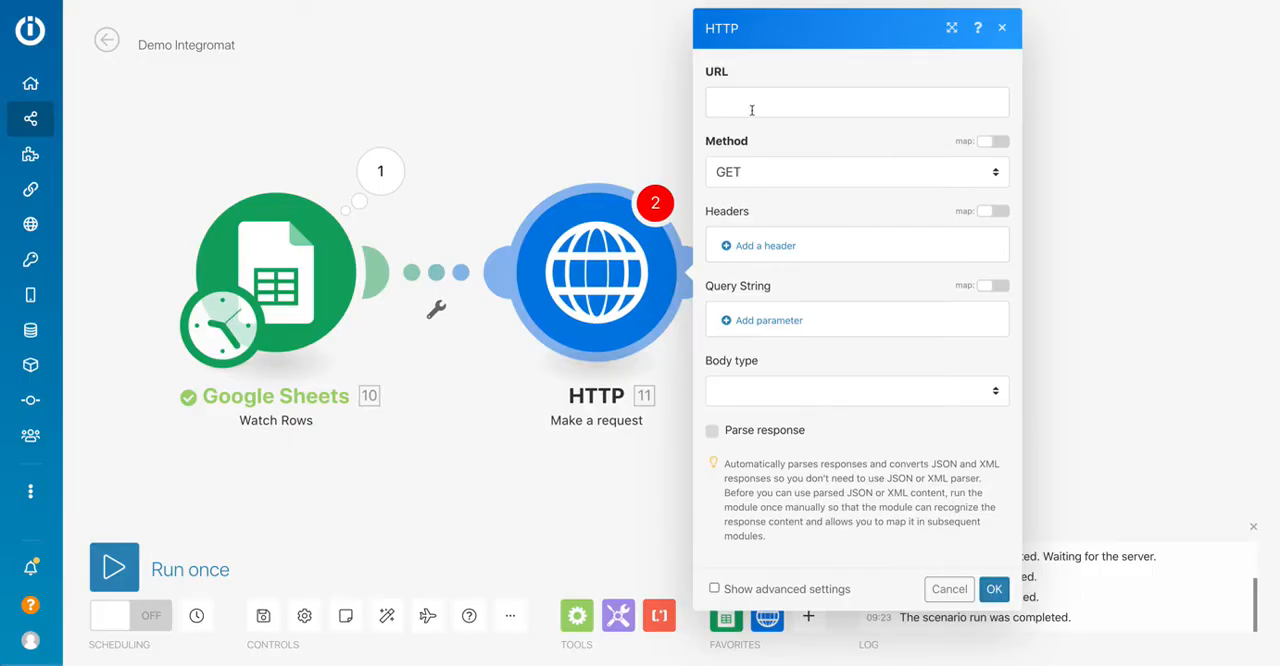
pyautogui.click(751, 98)
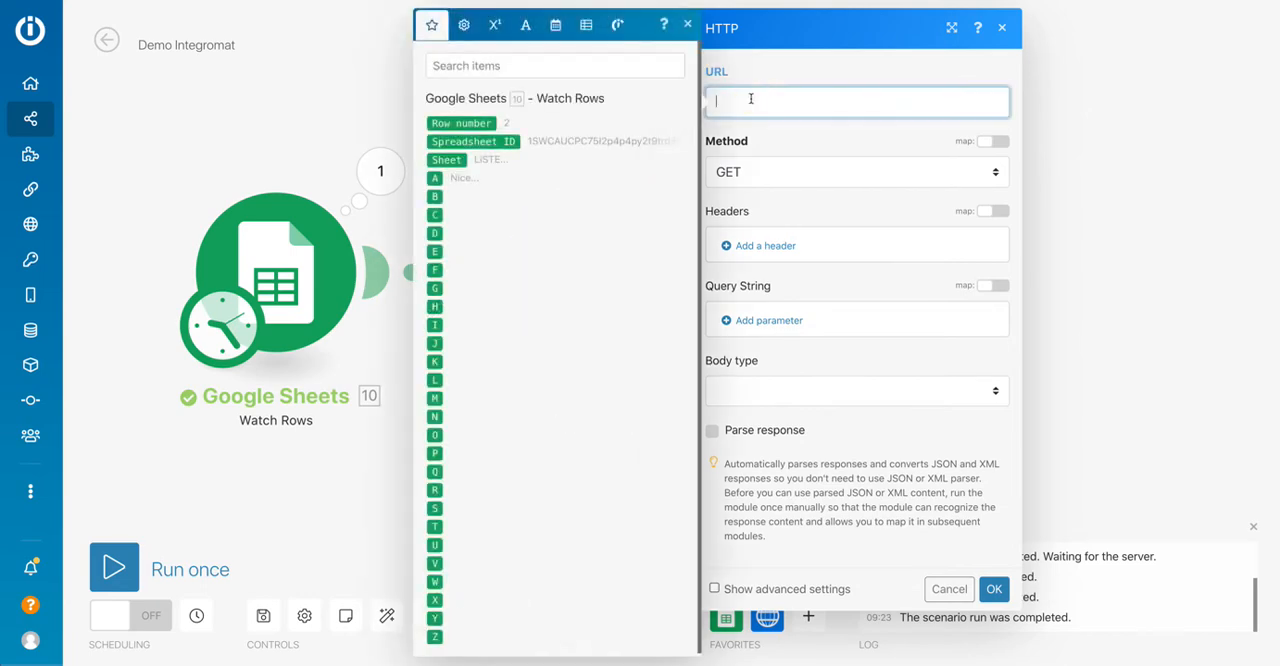
pyautogui.write('https://geo.api.gouv.fr/communes?nom=Nantes&fields=departement&boost=population&limit=5')
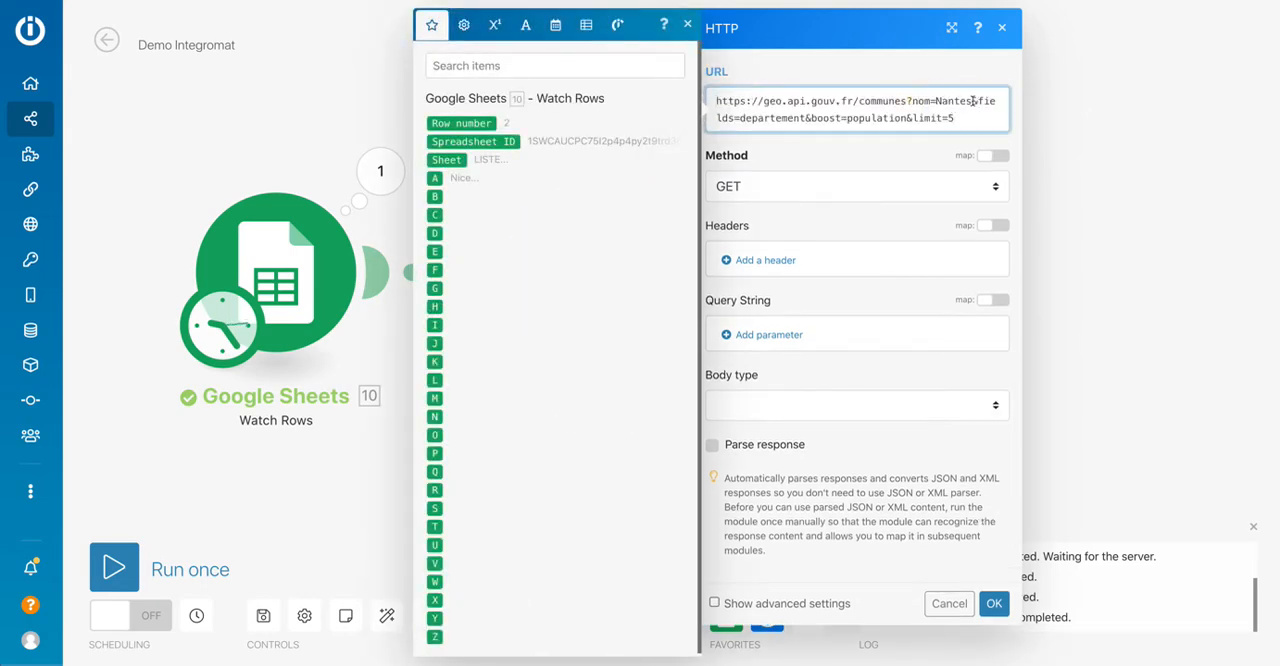
pyautogui.moveTo(972, 101); pyautogui.dragTo(911, 118)
pyautogui.press('BackSpace')
pyautogui.press('BackSpace')
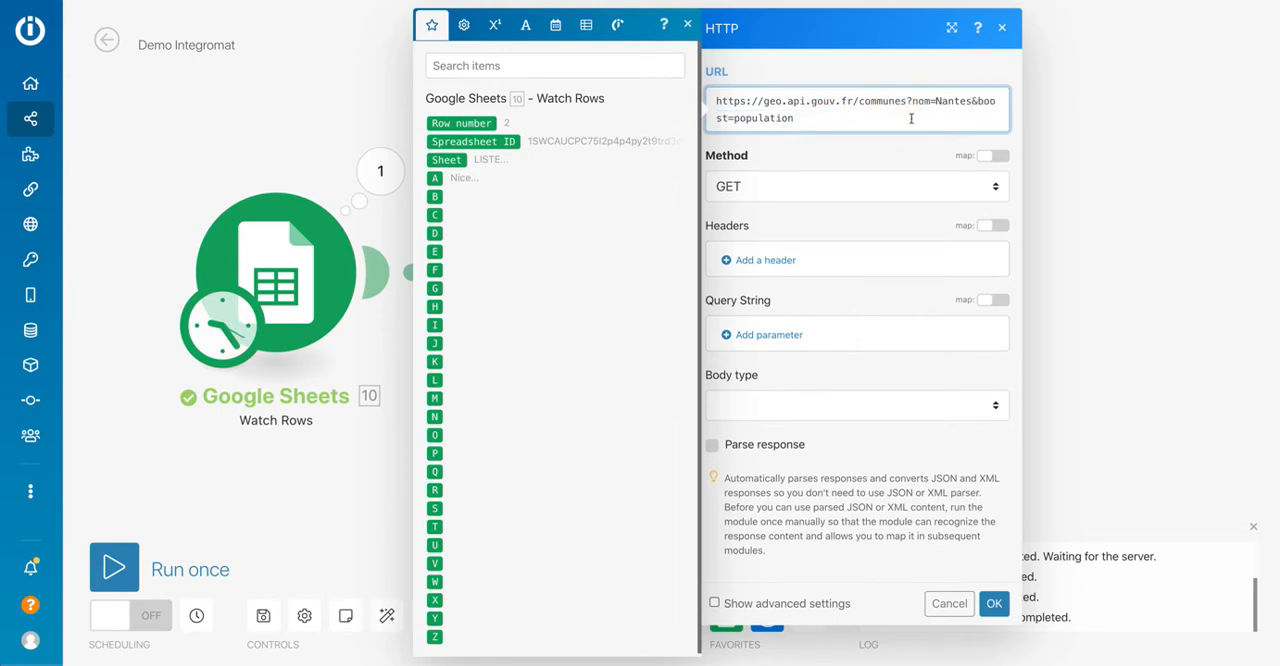
pyautogui.click(712, 445)
# Replace Nantes in the request URL with column A from Watch Rows, keep the GET method and save the HTTP module.
pyautogui.click(840, 114)
pyautogui.moveTo(971, 101); pyautogui.dragTo(936, 101)
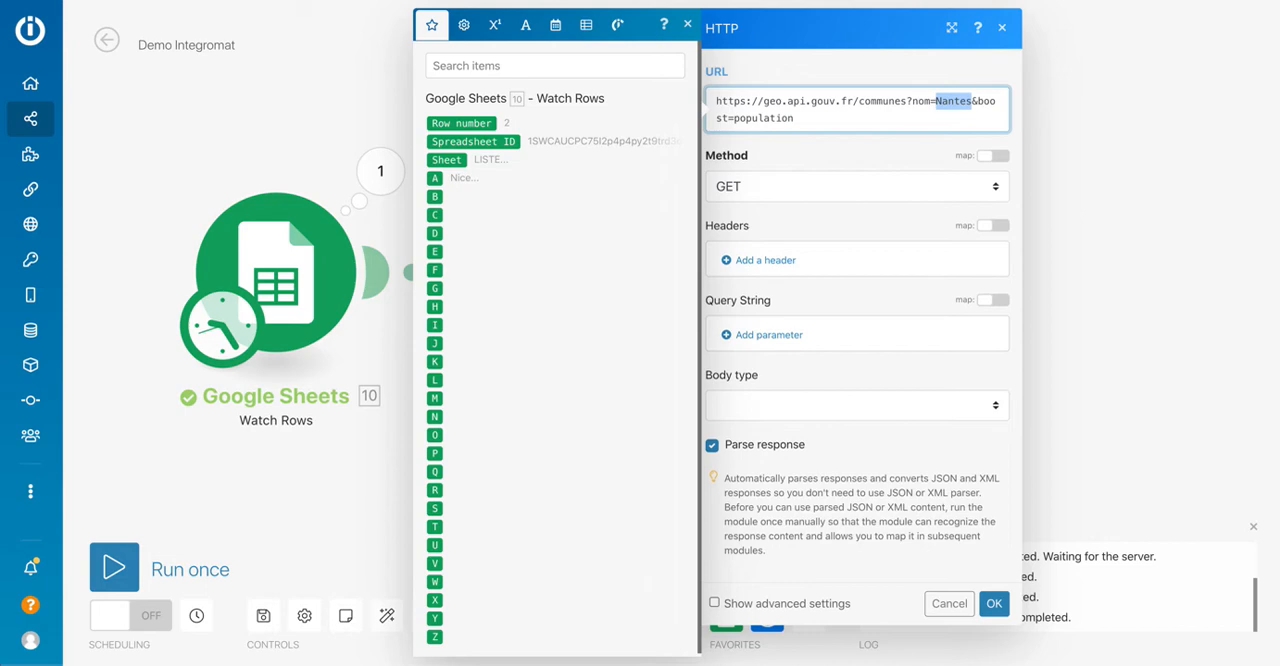
pyautogui.press('BackSpace')
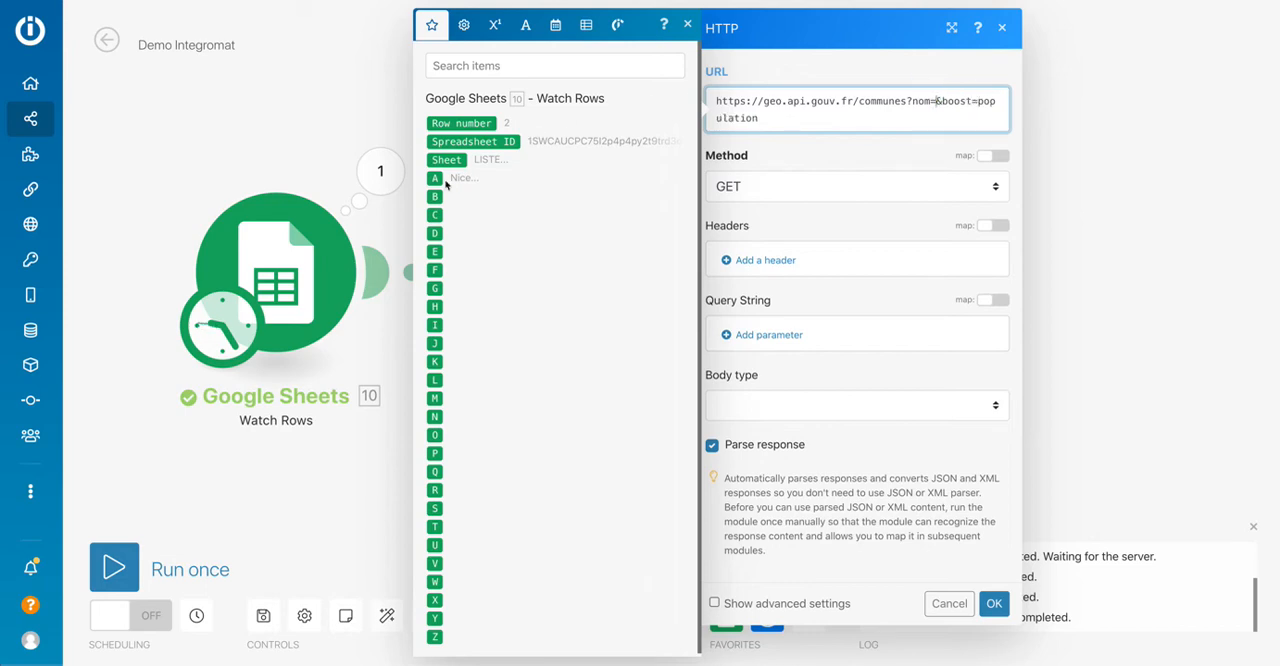
pyautogui.moveTo(435, 178); pyautogui.dragTo(935, 101)
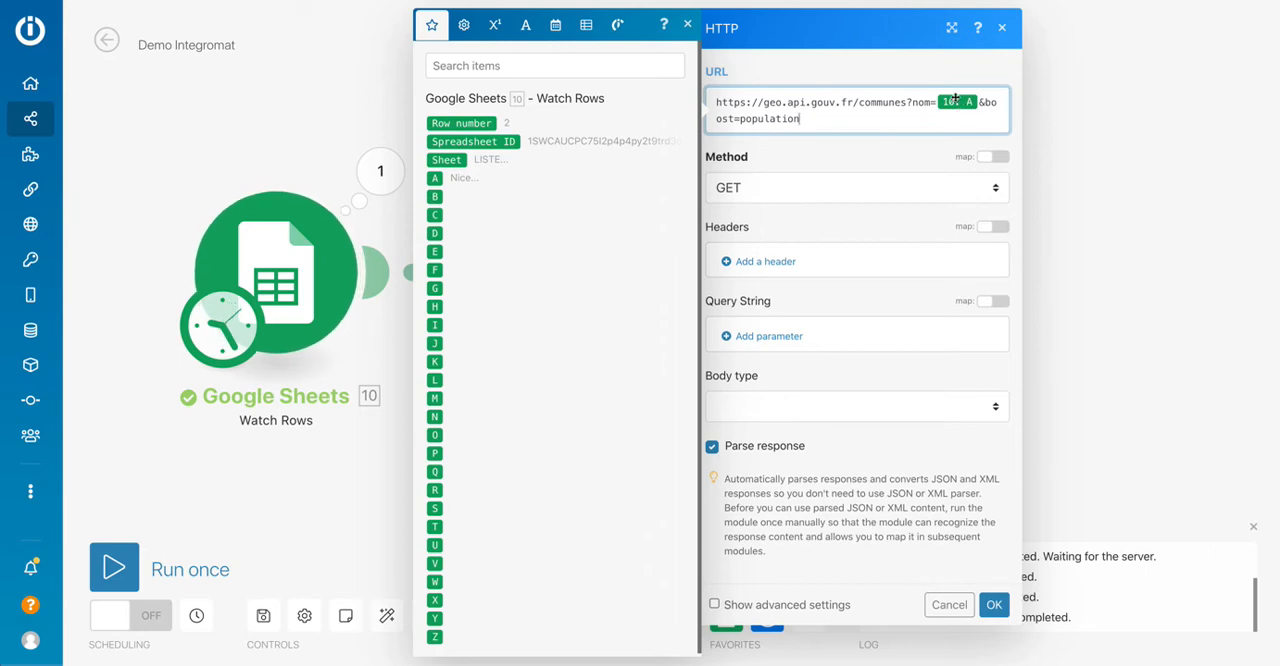
pyautogui.click(795, 156)
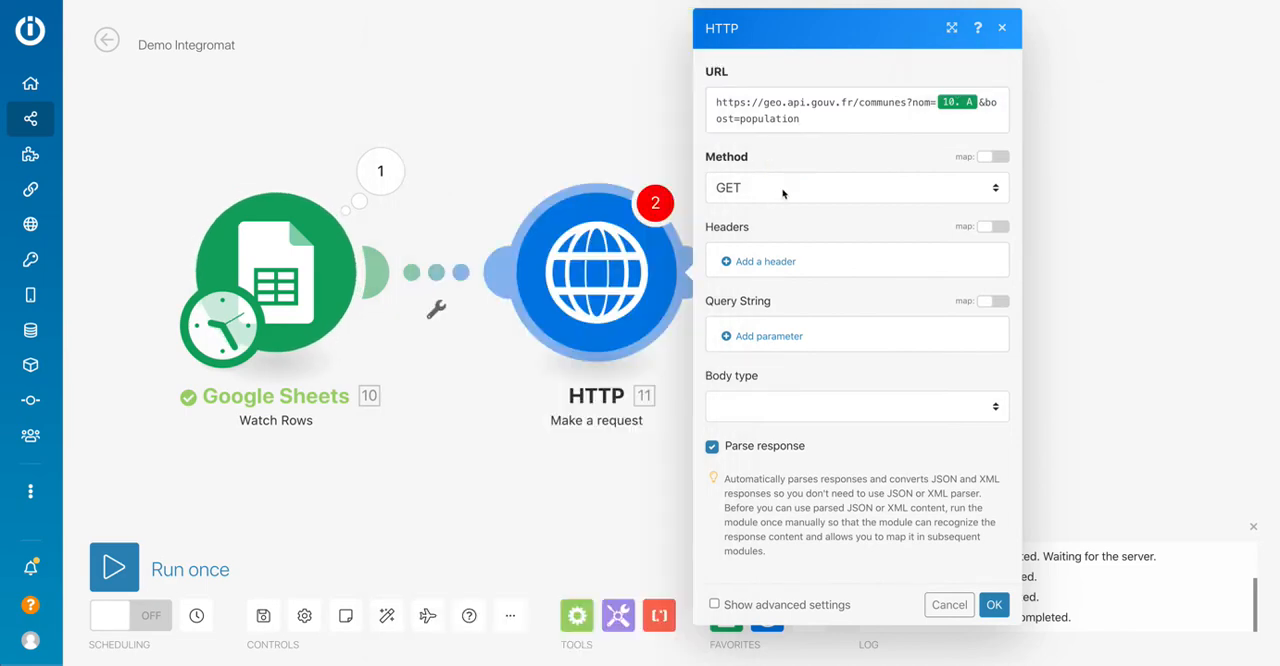
pyautogui.click(799, 192)
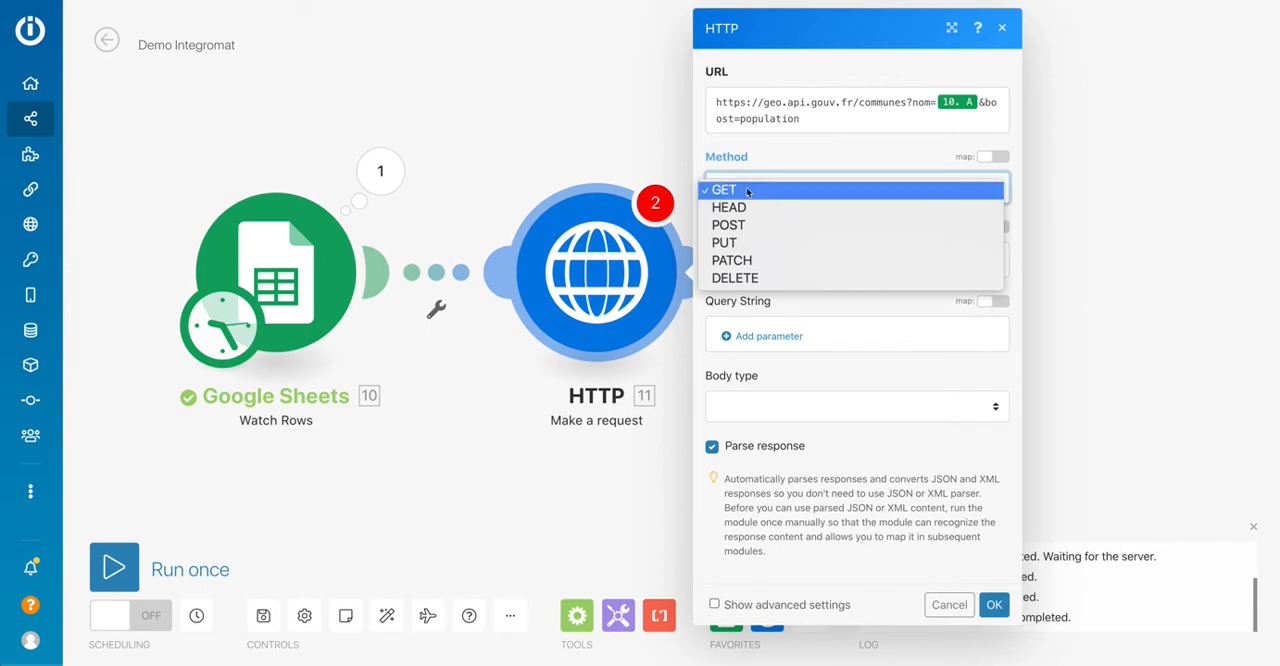
pyautogui.click(813, 146)
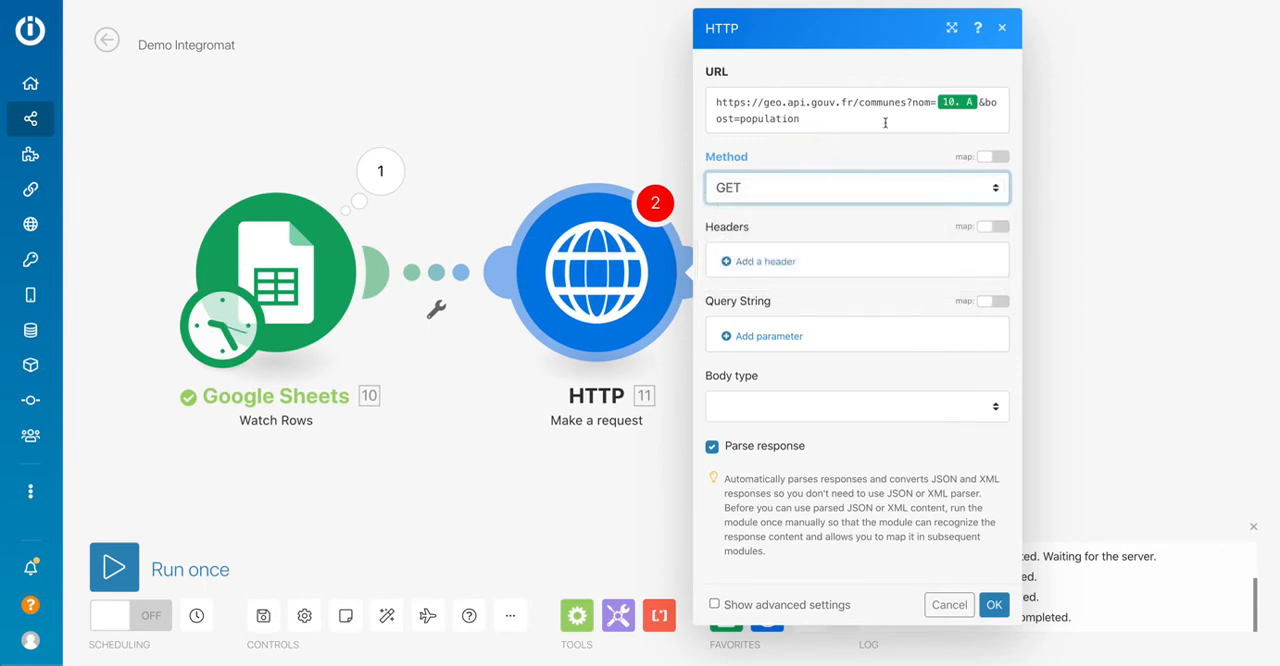
pyautogui.click(860, 119)
pyautogui.click(848, 162)
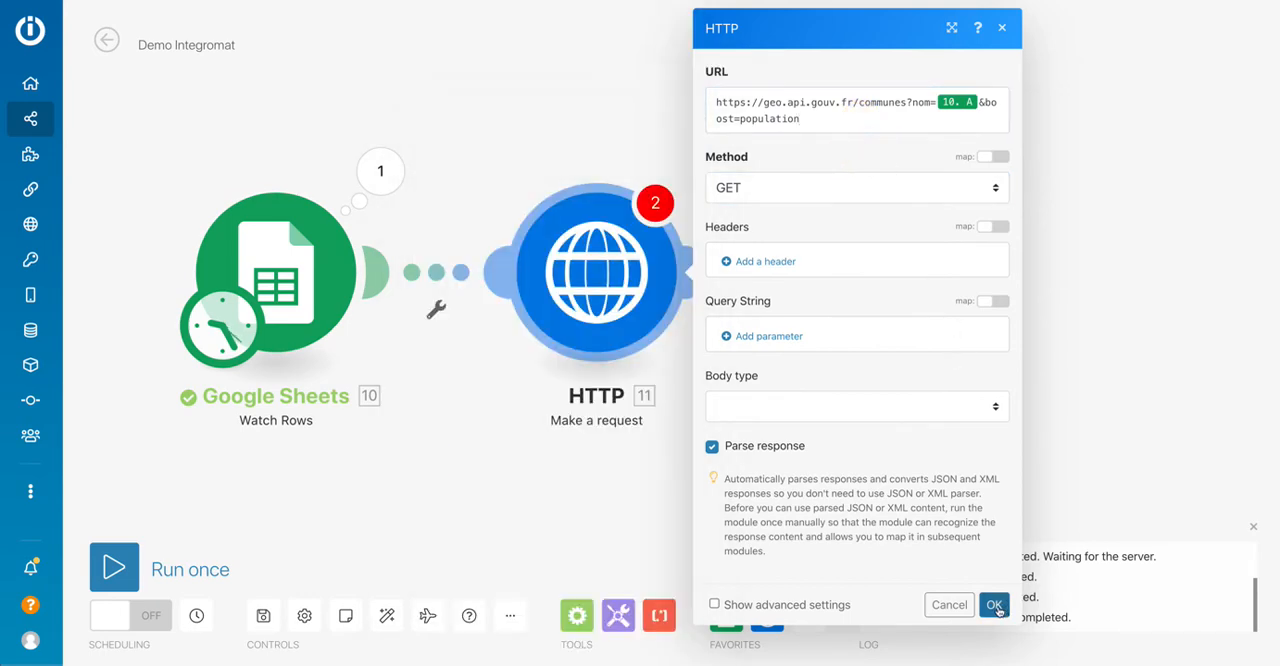
pyautogui.click(995, 605)
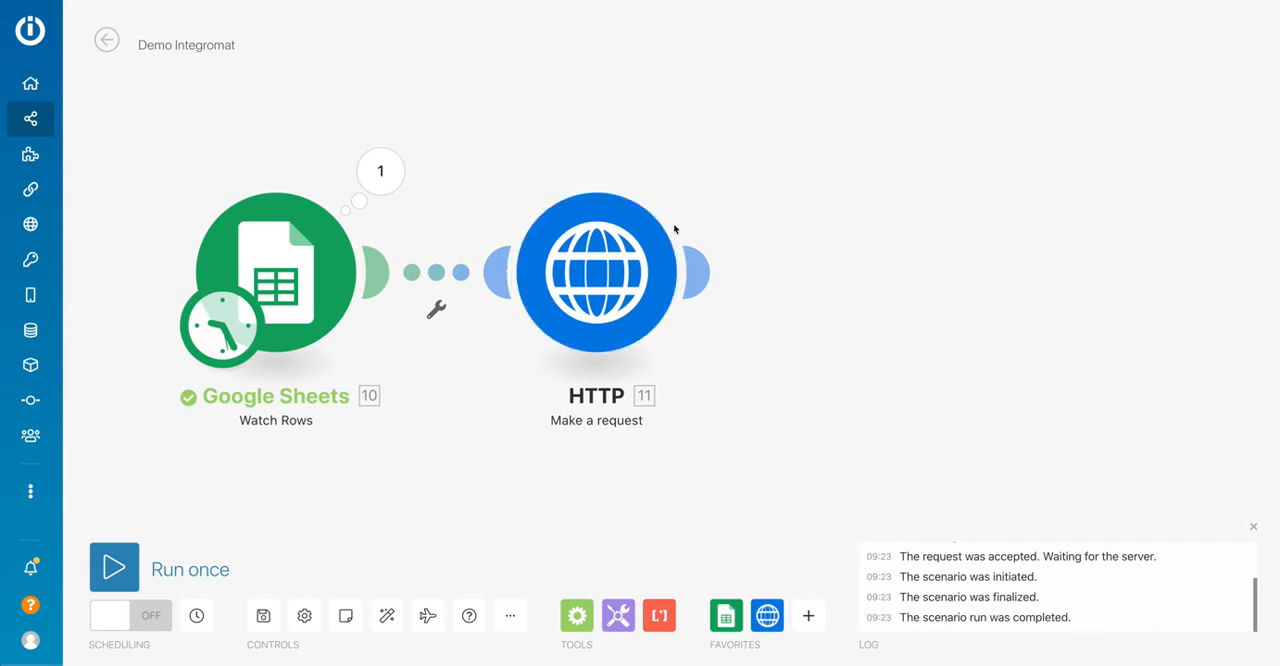
# Set the Watch Rows starting point manually to row [2] | Nice.
pyautogui.rightClick(305, 292)
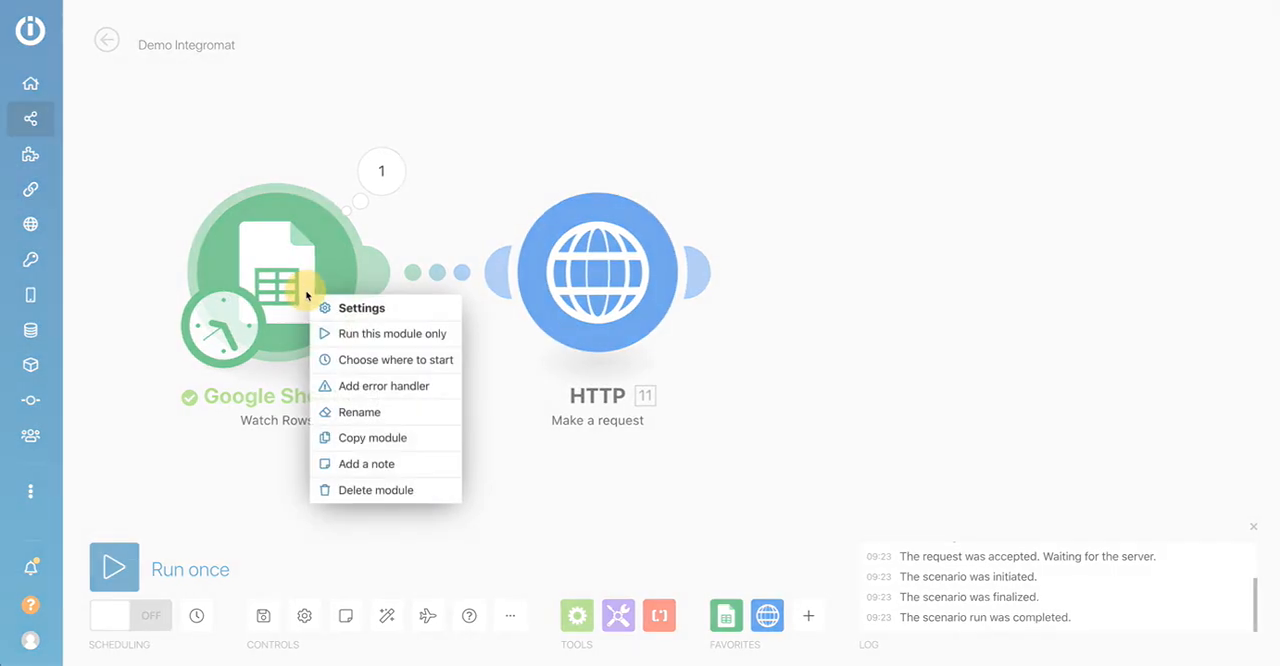
pyautogui.click(344, 364)
pyautogui.click(397, 318)
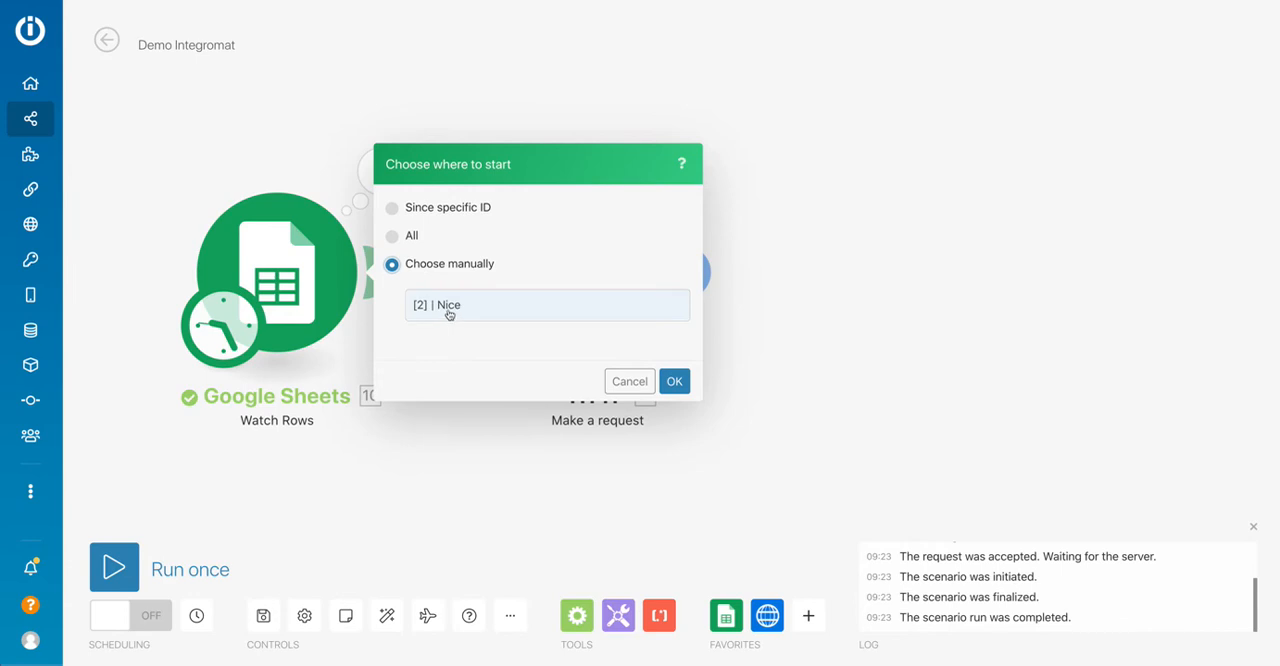
pyautogui.click(444, 307)
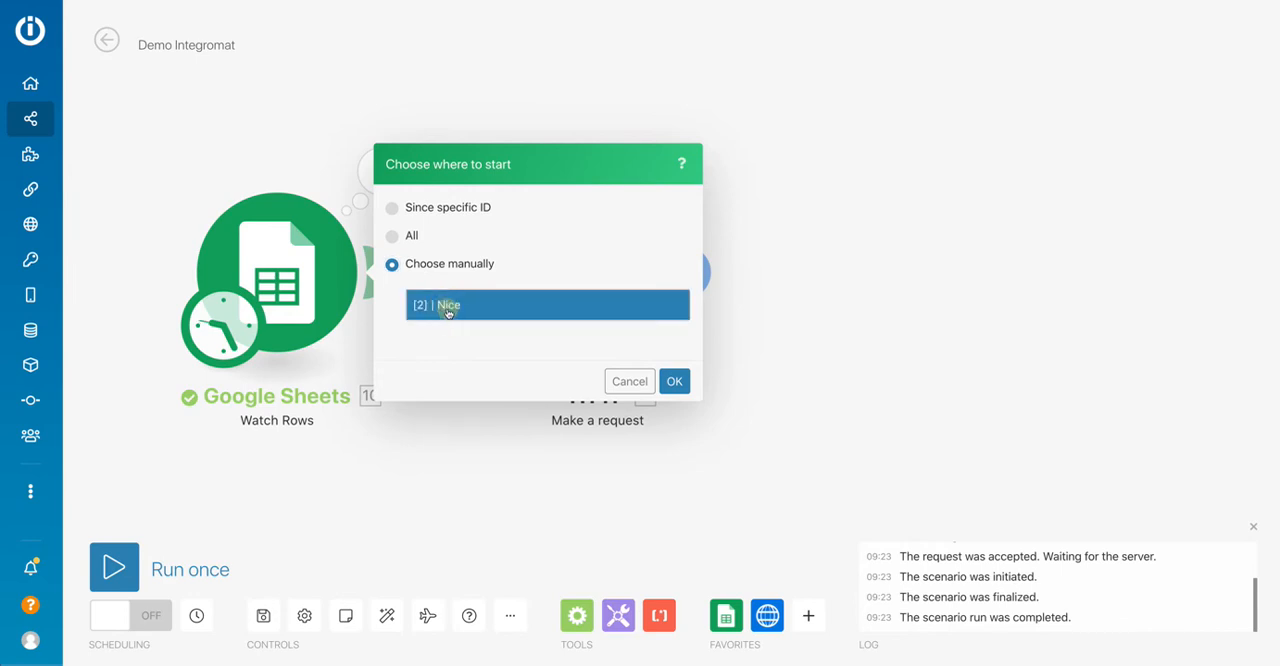
pyautogui.click(672, 384)
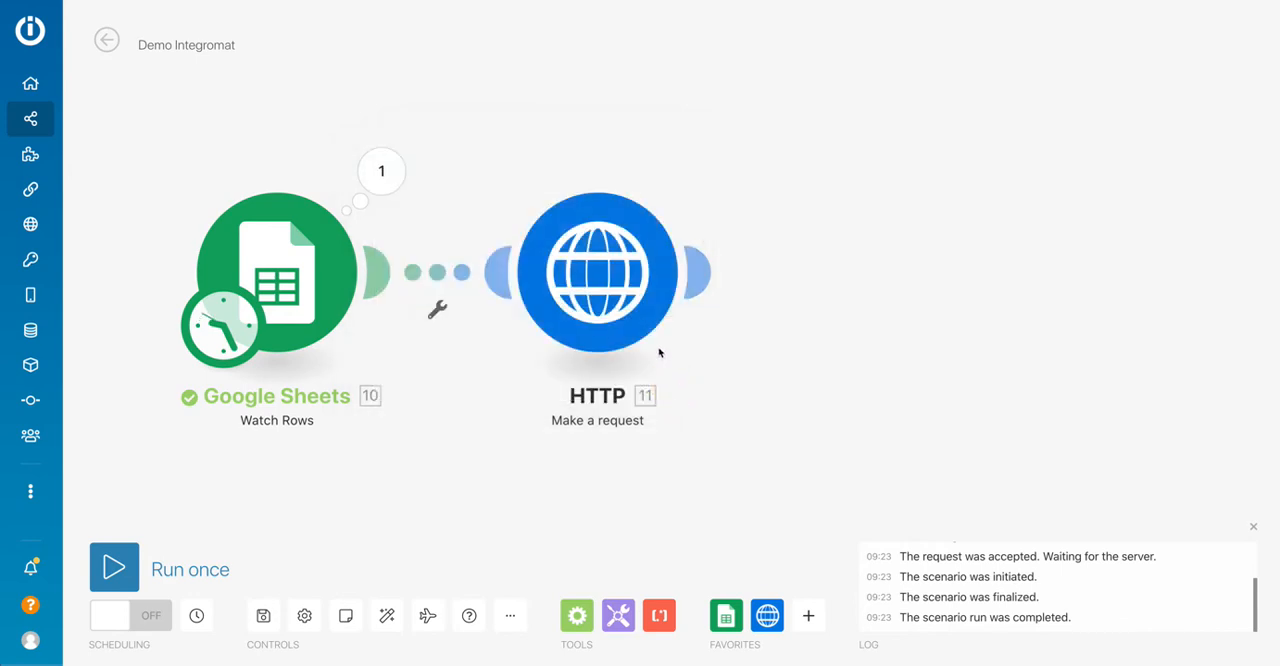
# Run the whole scenario once to test the Google Sheets and HTTP modules together.
pyautogui.rightClick(280, 242)
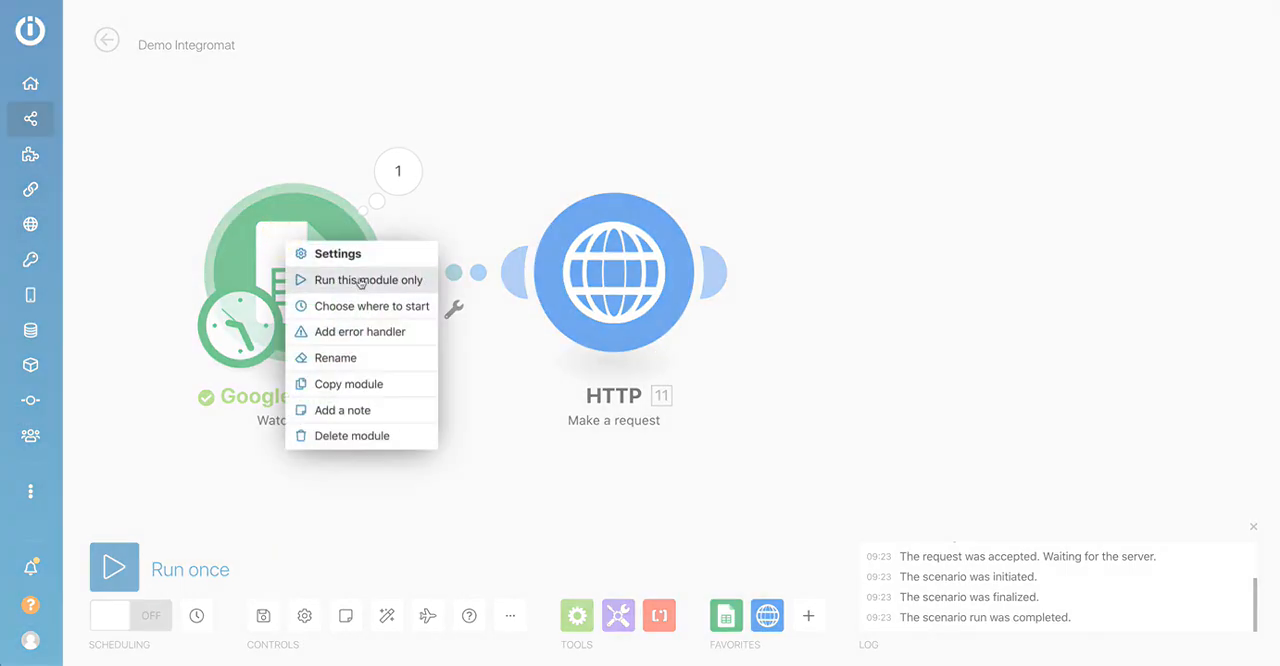
pyautogui.click(518, 190)
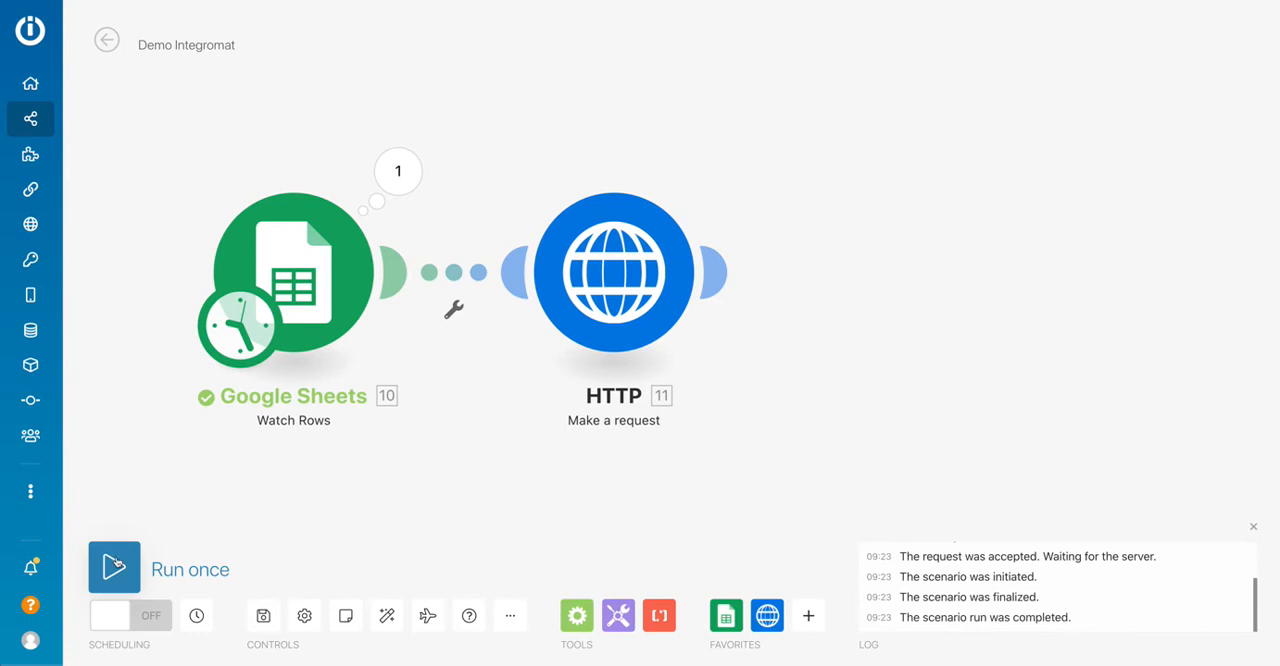
pyautogui.click(114, 565)
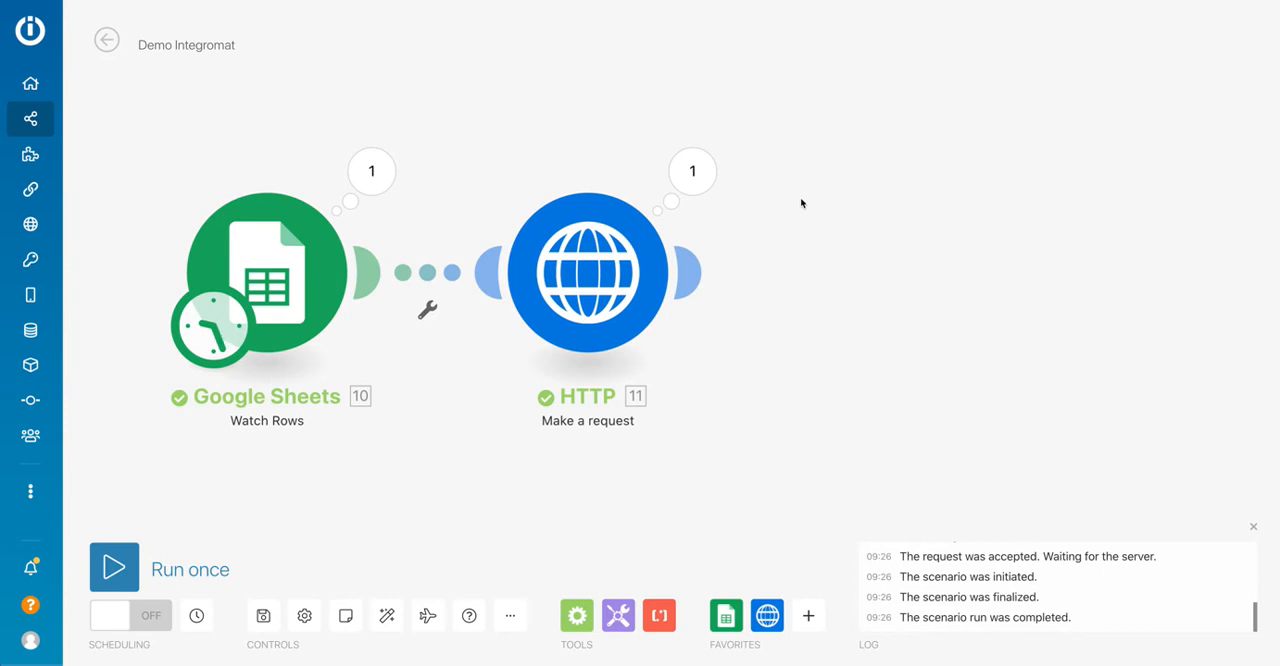
# Check the Code postal and Population cells for Nice in the spreadsheet, and add a Google Sheets Update a Cell module after HTTP.
pyautogui.click(460, 0)
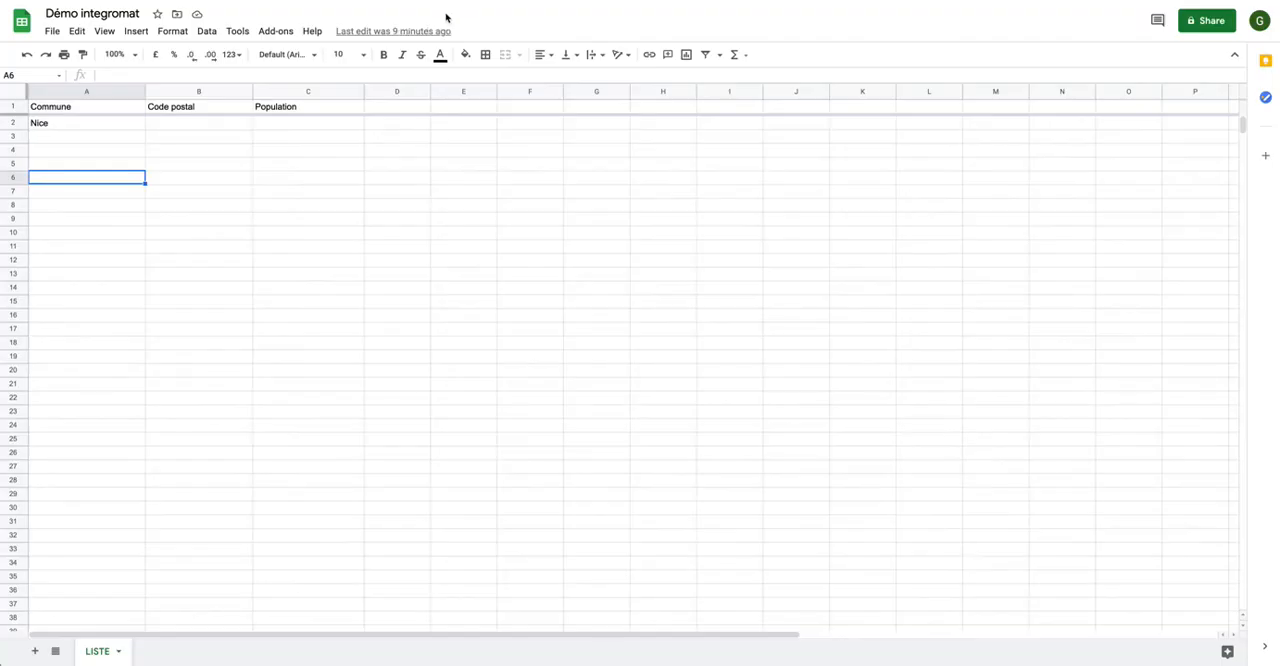
pyautogui.click(194, 126)
pyautogui.click(306, 129)
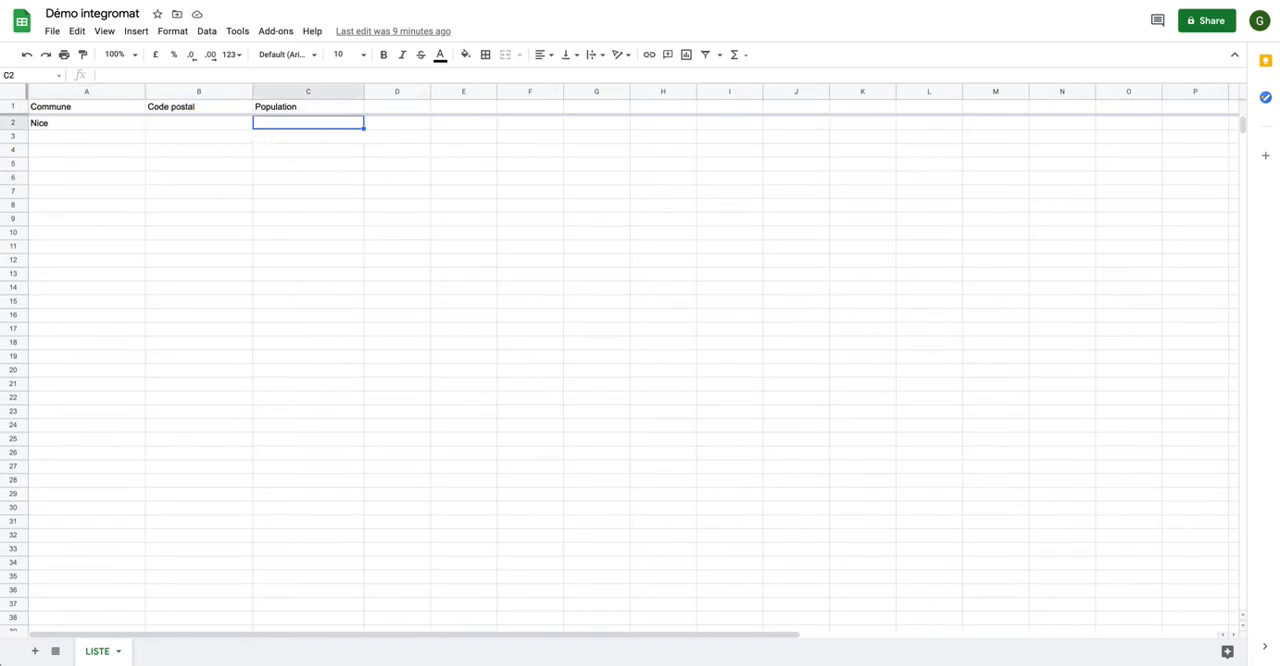
pyautogui.click(330, 0)
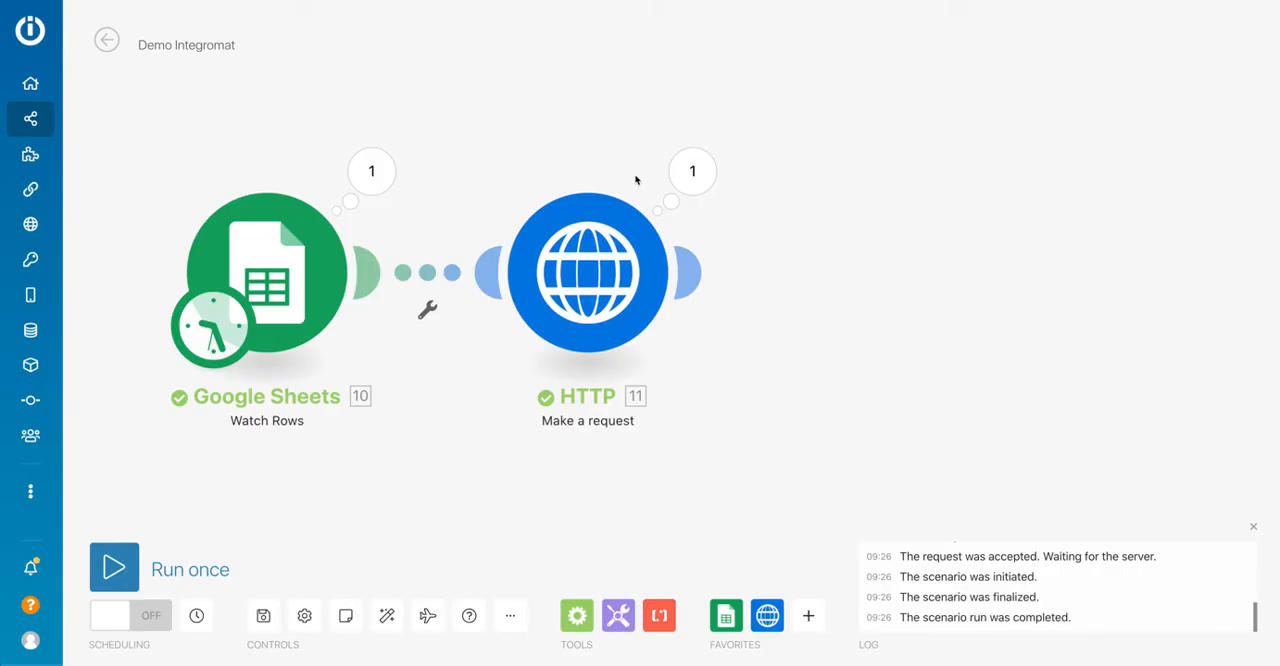
pyautogui.click(697, 293)
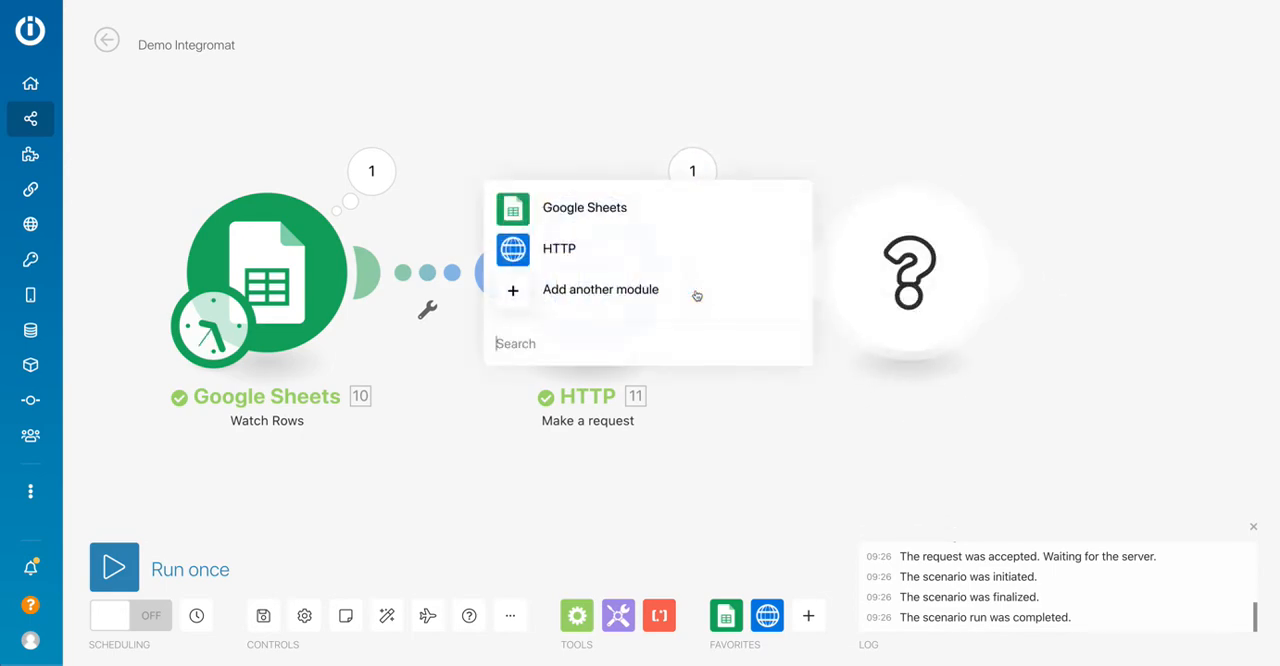
pyautogui.click(581, 207)
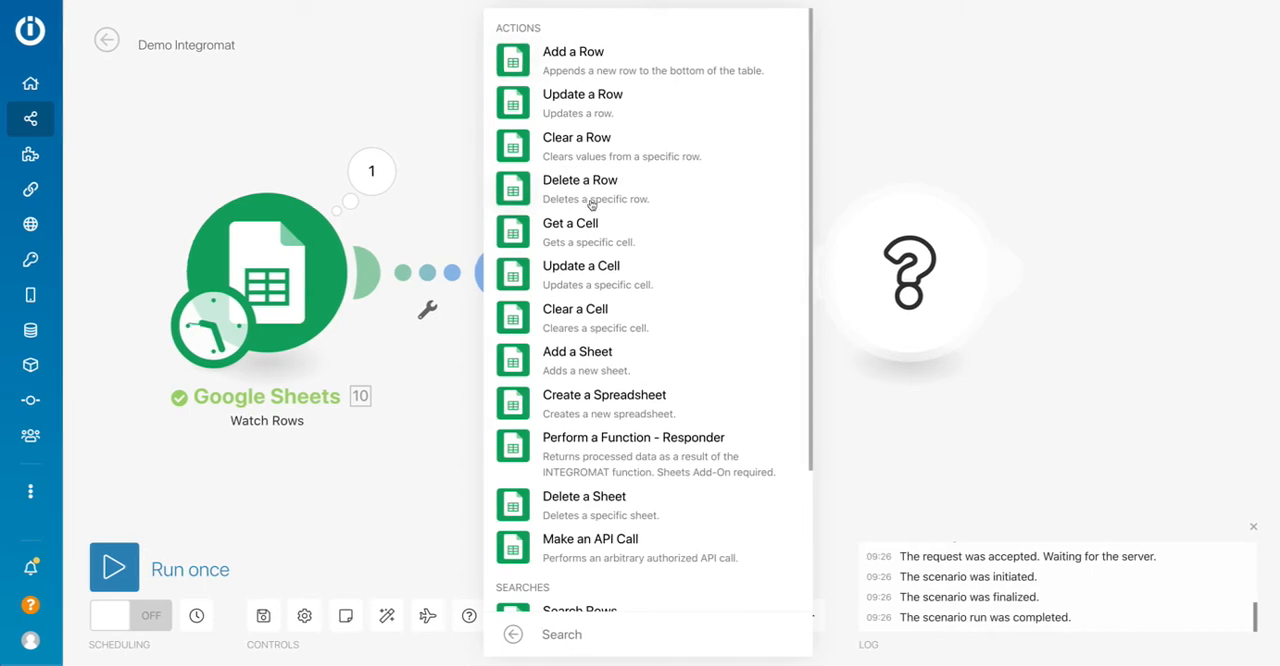
pyautogui.click(560, 276)
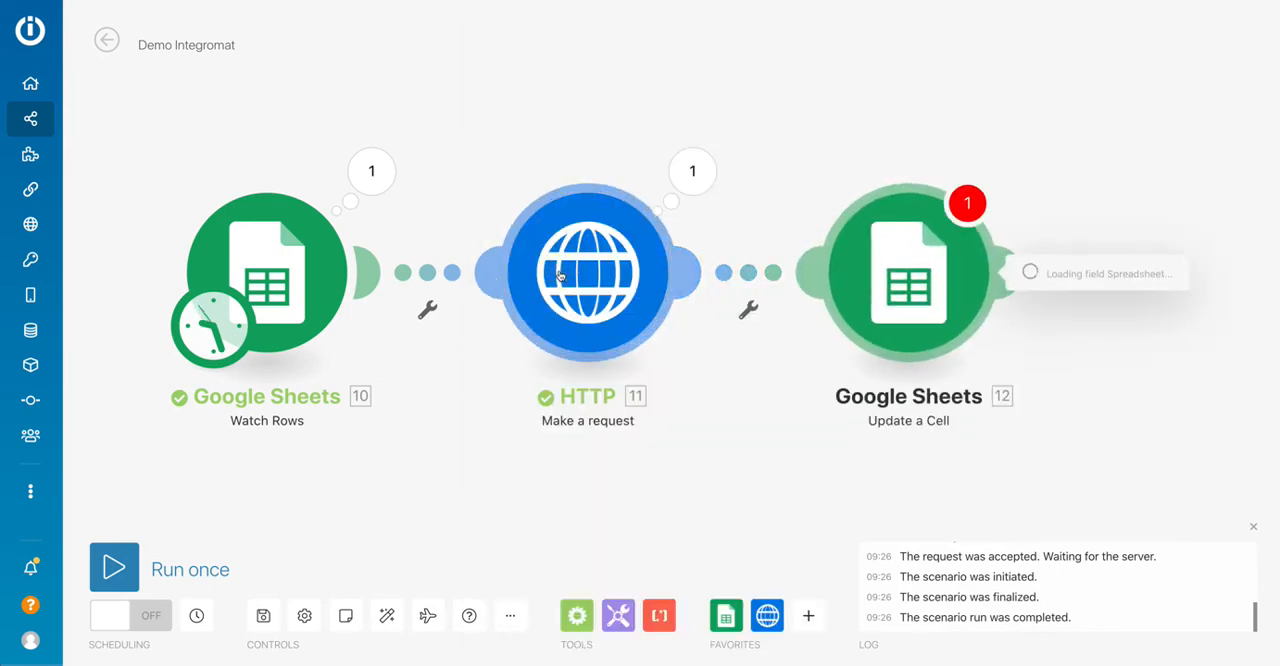
# Set the Update a Cell module to the spreadsheet Démo integromat and the sheet LISTE.
pyautogui.click(545, 254)
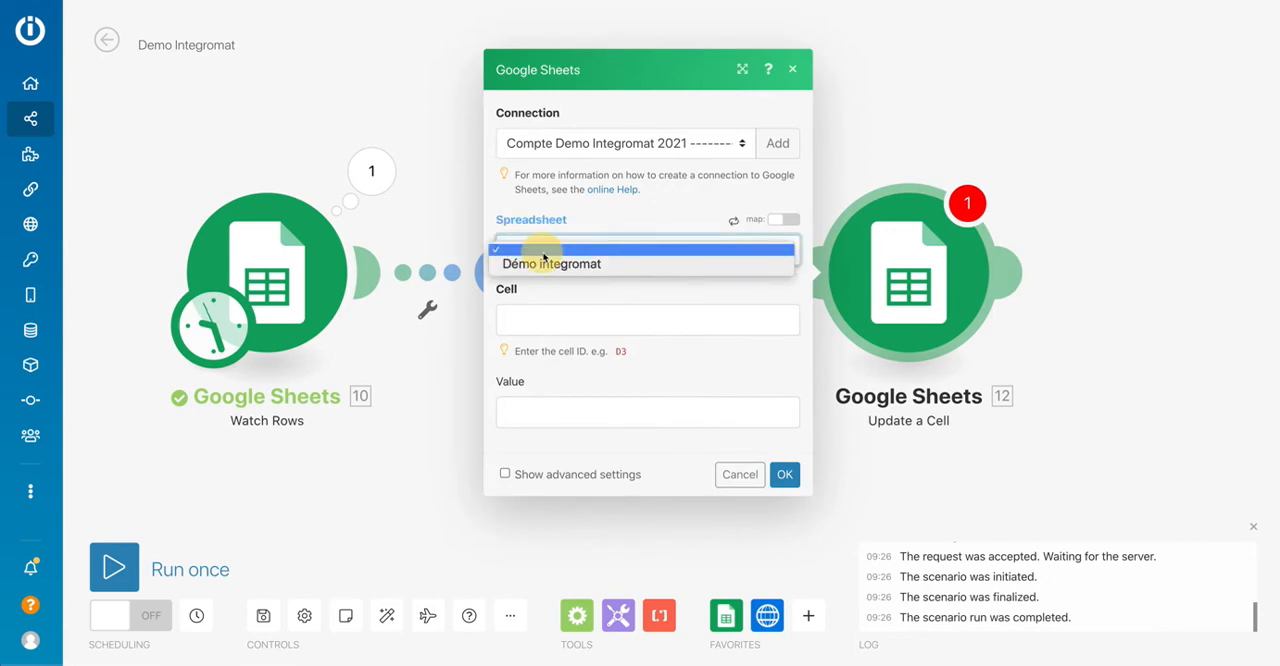
pyautogui.click(541, 263)
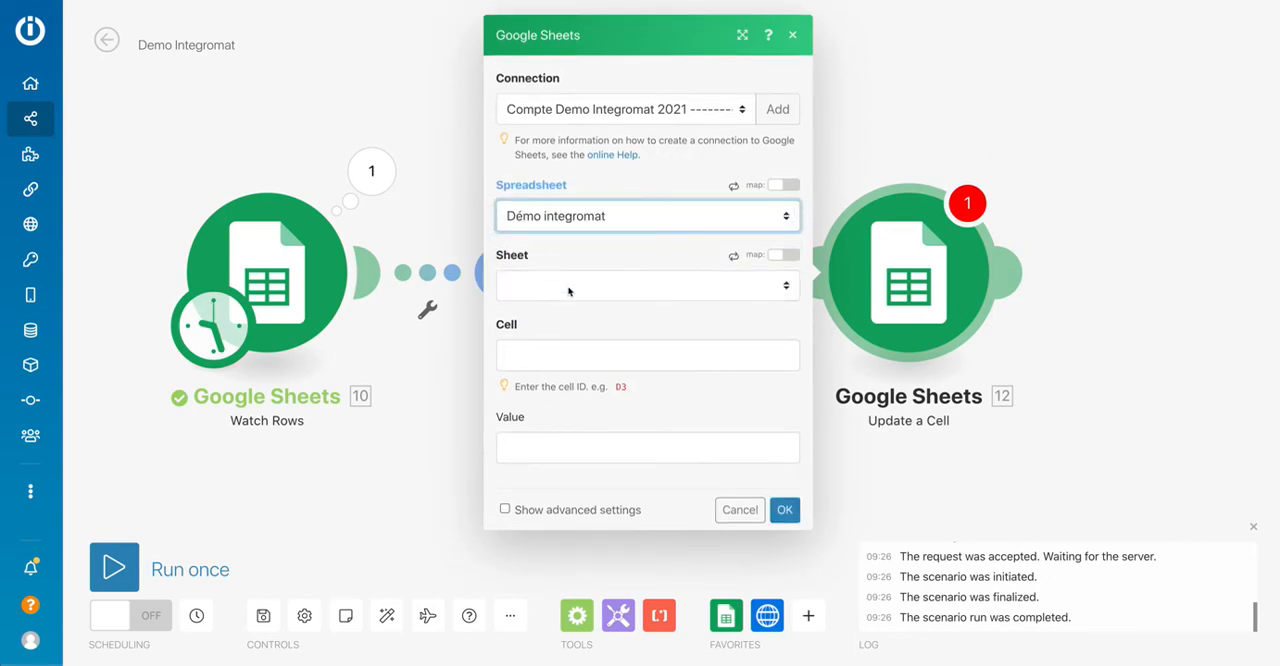
pyautogui.click(570, 290)
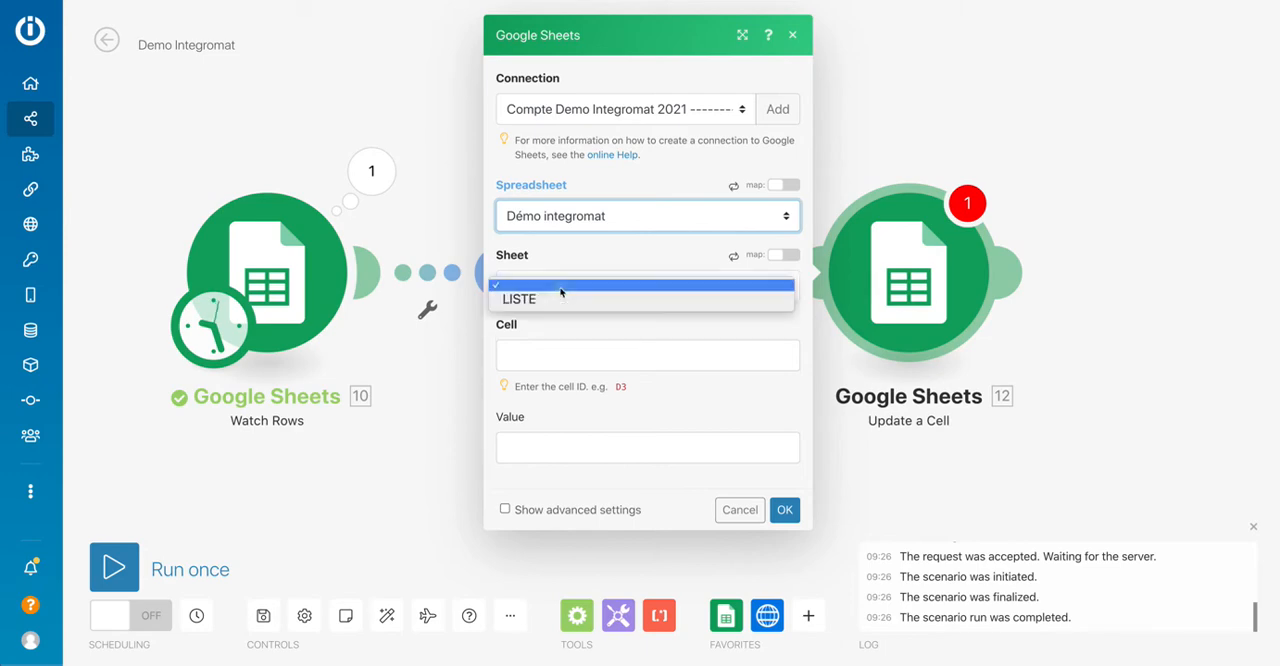
pyautogui.click(532, 298)
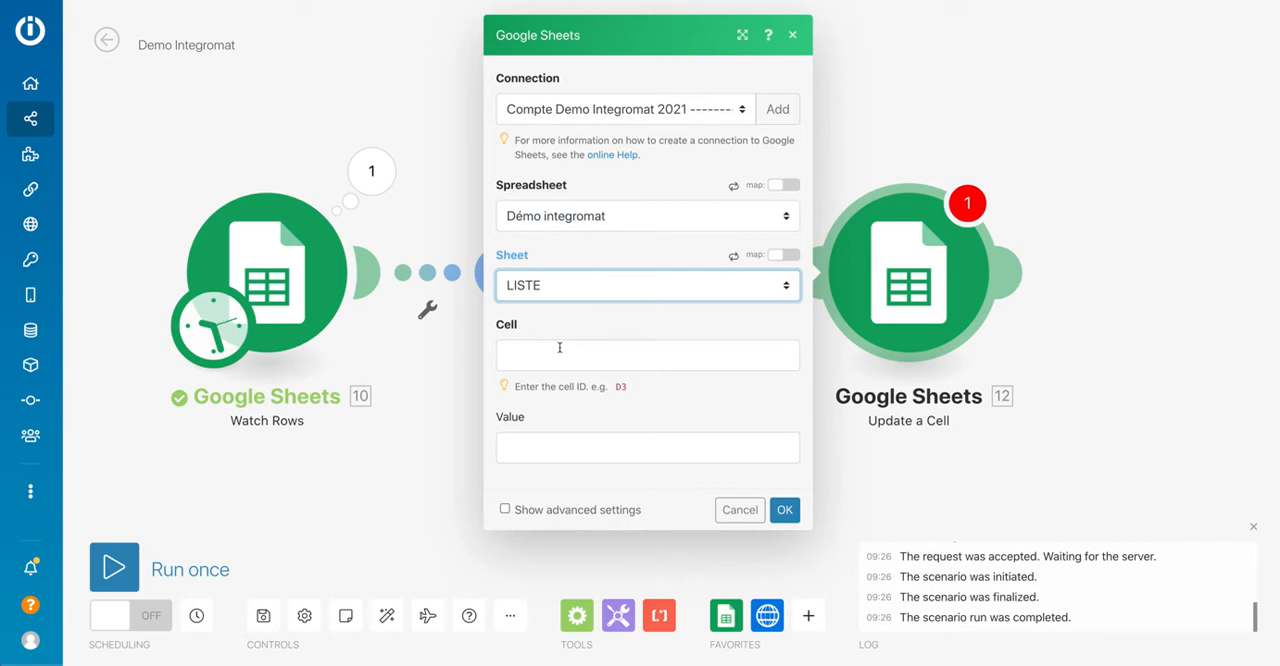
# Examine the example cell ID, and the Code postal cells from B2 to B6 in the spreadsheet to see how their references change per row.
pyautogui.click(617, 388)
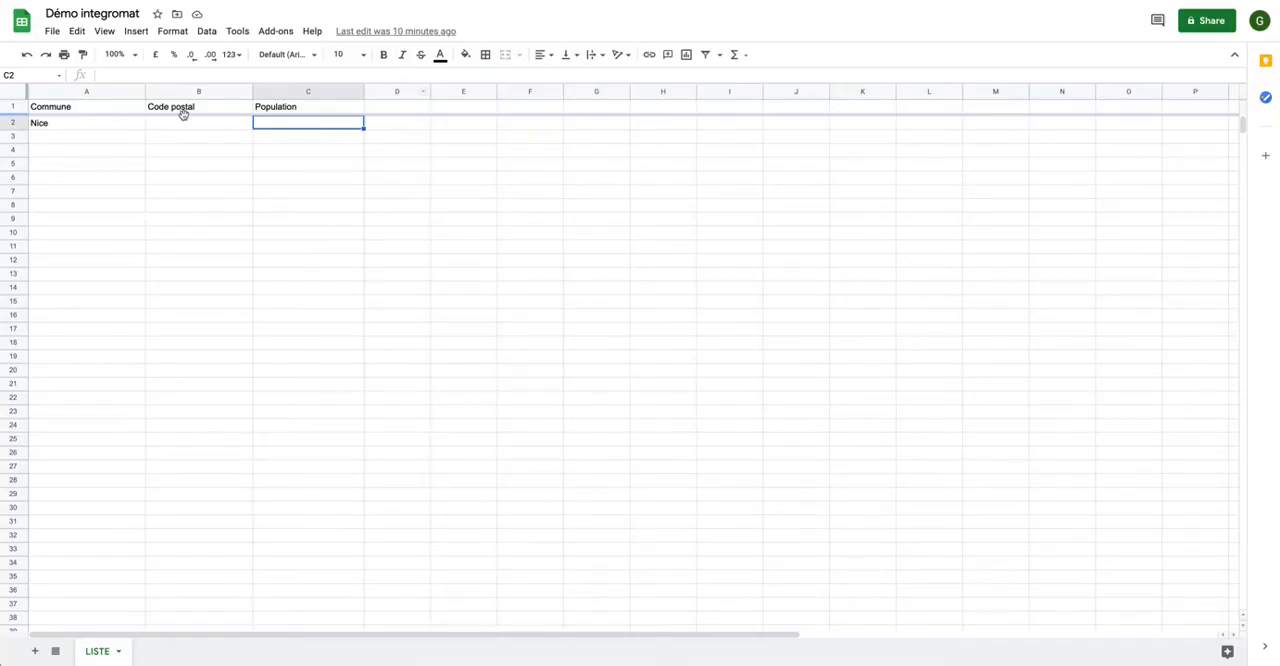
pyautogui.click(186, 124)
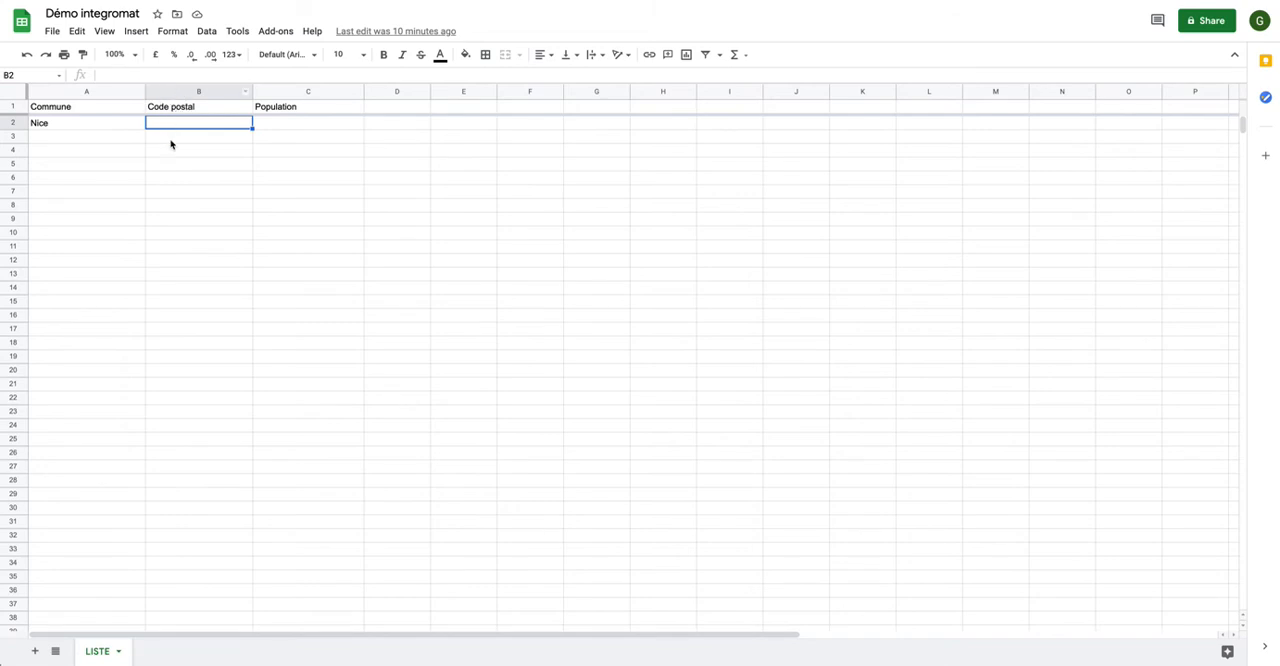
pyautogui.click(168, 137)
pyautogui.click(169, 150)
pyautogui.click(168, 165)
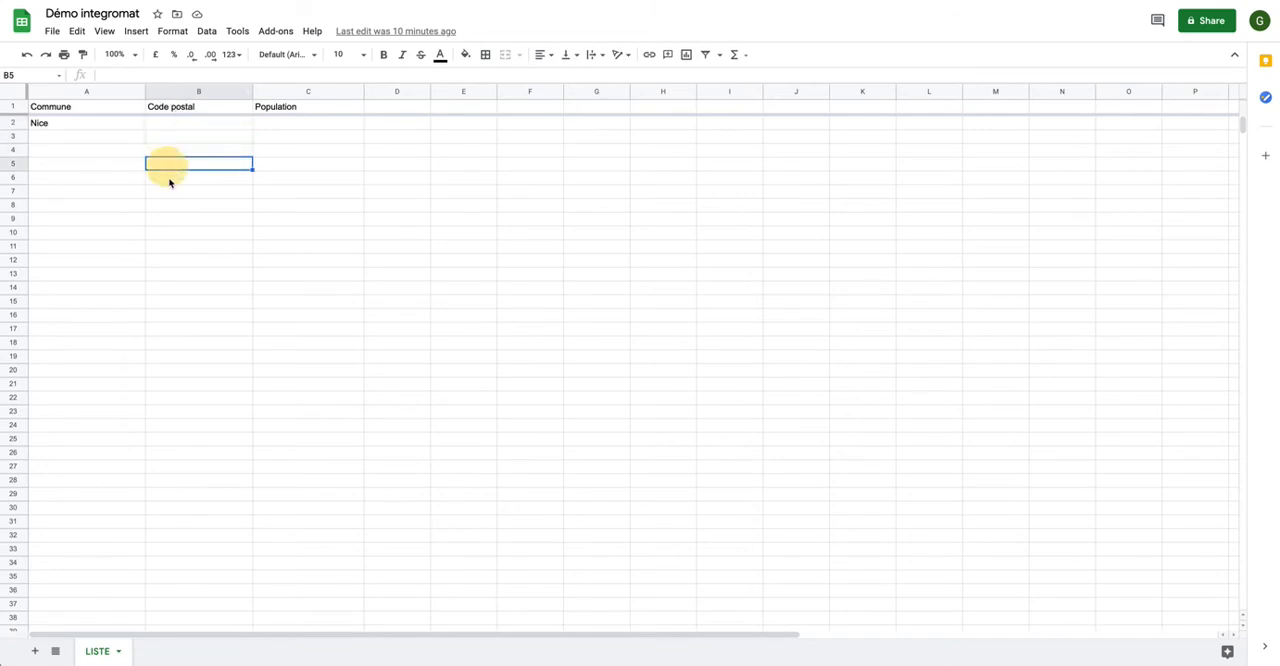
pyautogui.click(169, 182)
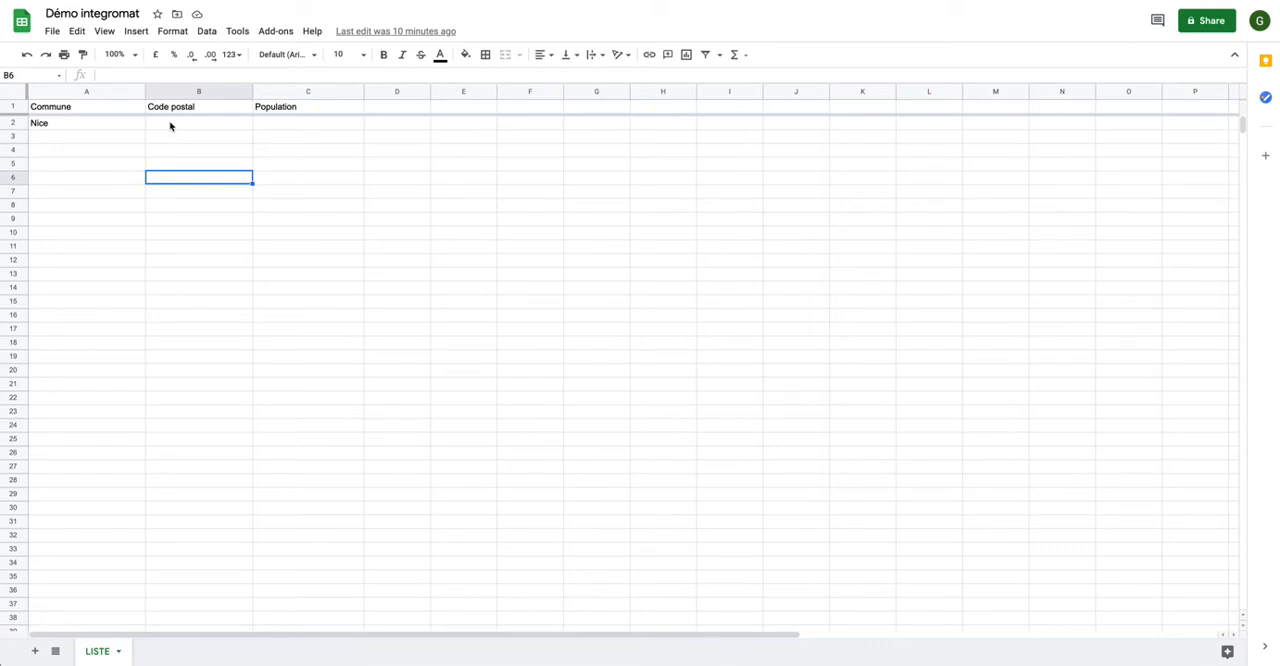
pyautogui.click(170, 125)
pyautogui.click(171, 139)
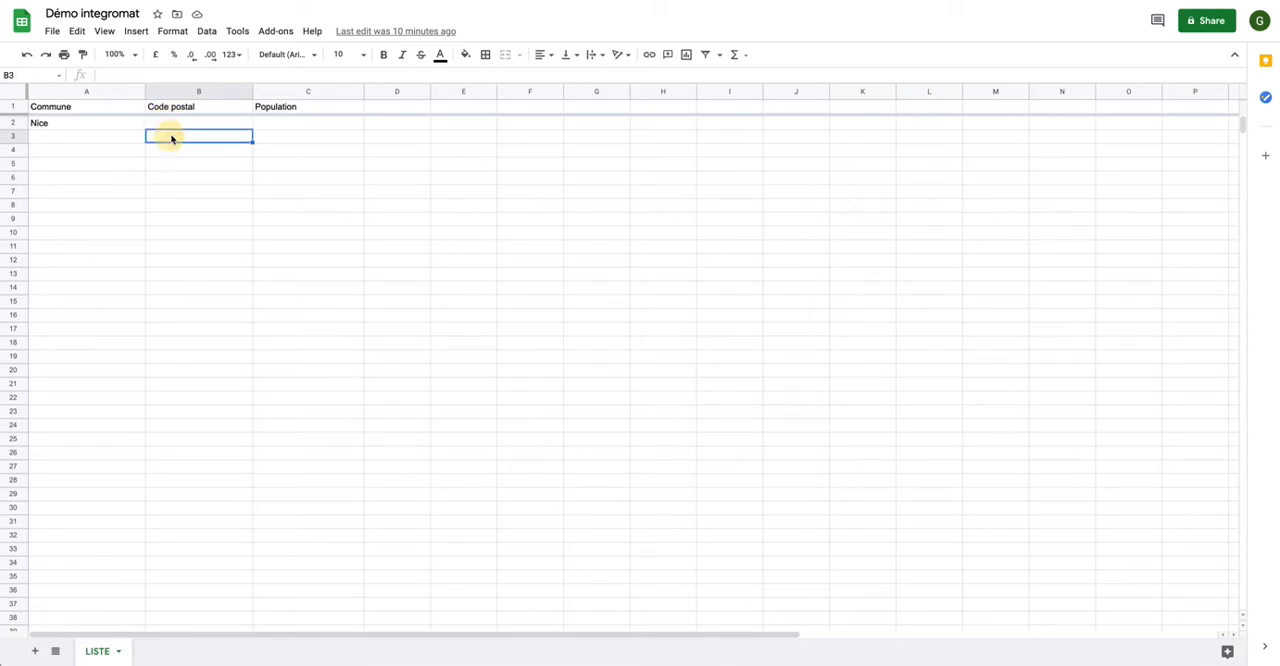
pyautogui.click(167, 121)
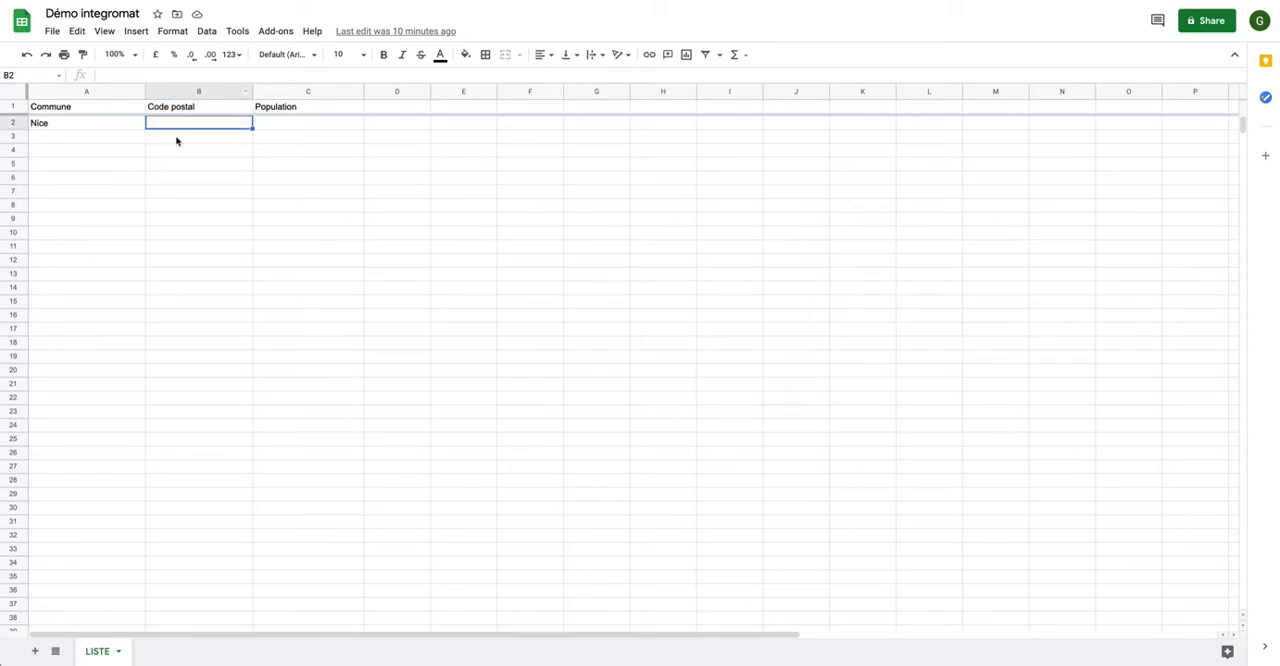
pyautogui.click(172, 139)
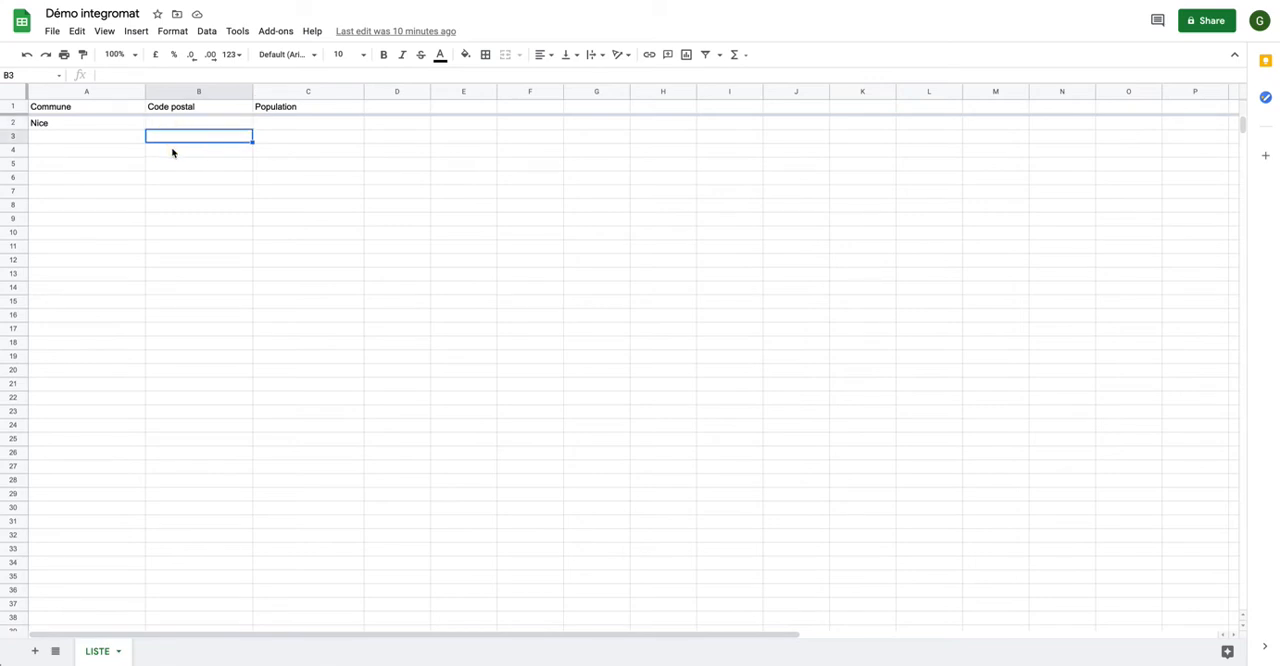
pyautogui.click(171, 150)
pyautogui.click(169, 164)
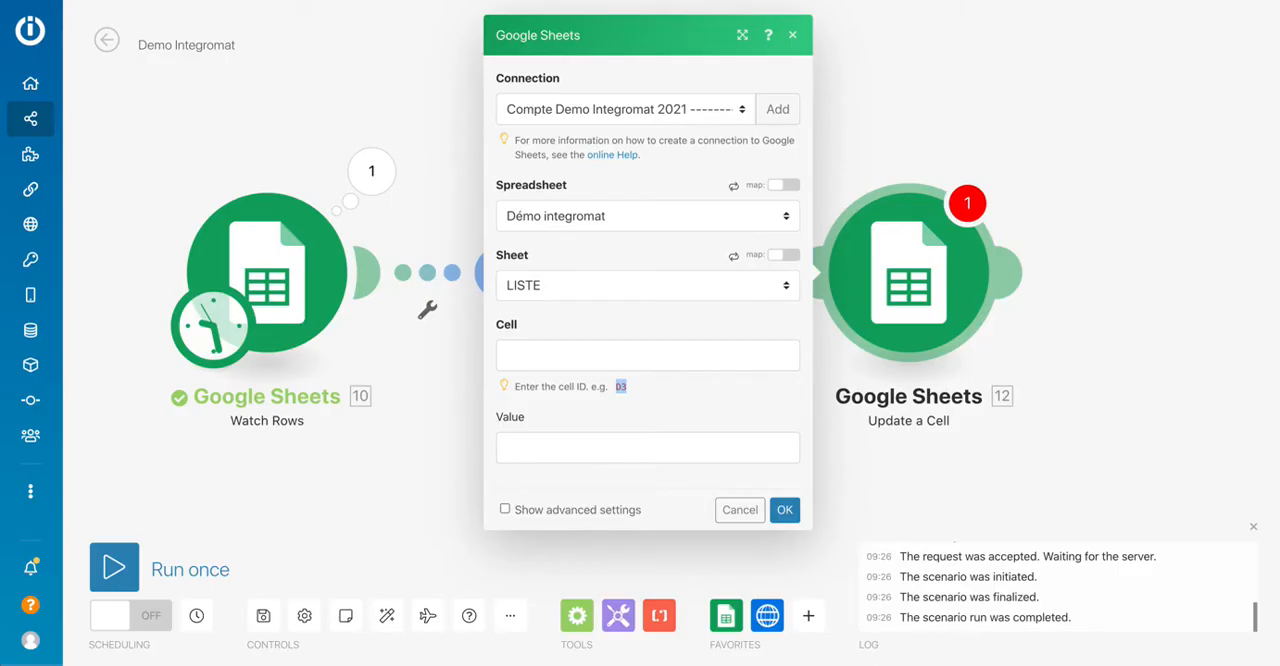
# Set the cell to update as column letter B followed by the Row number from the Watch Rows module.
pyautogui.click(544, 354)
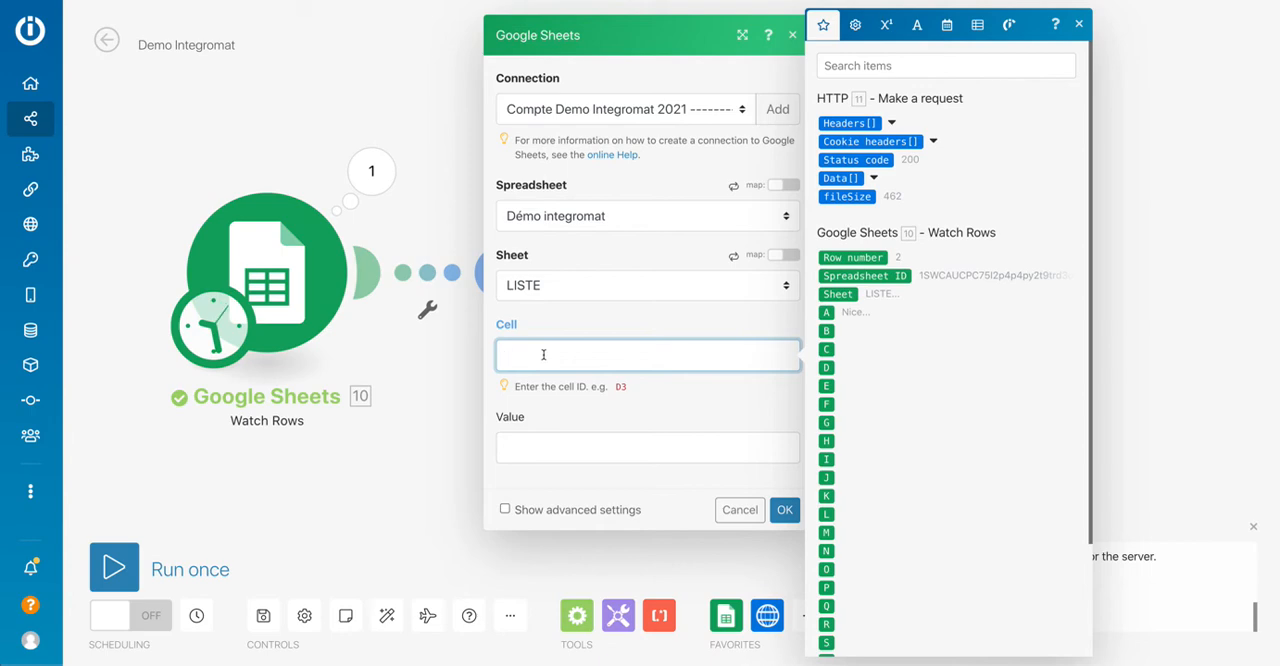
pyautogui.write('B')
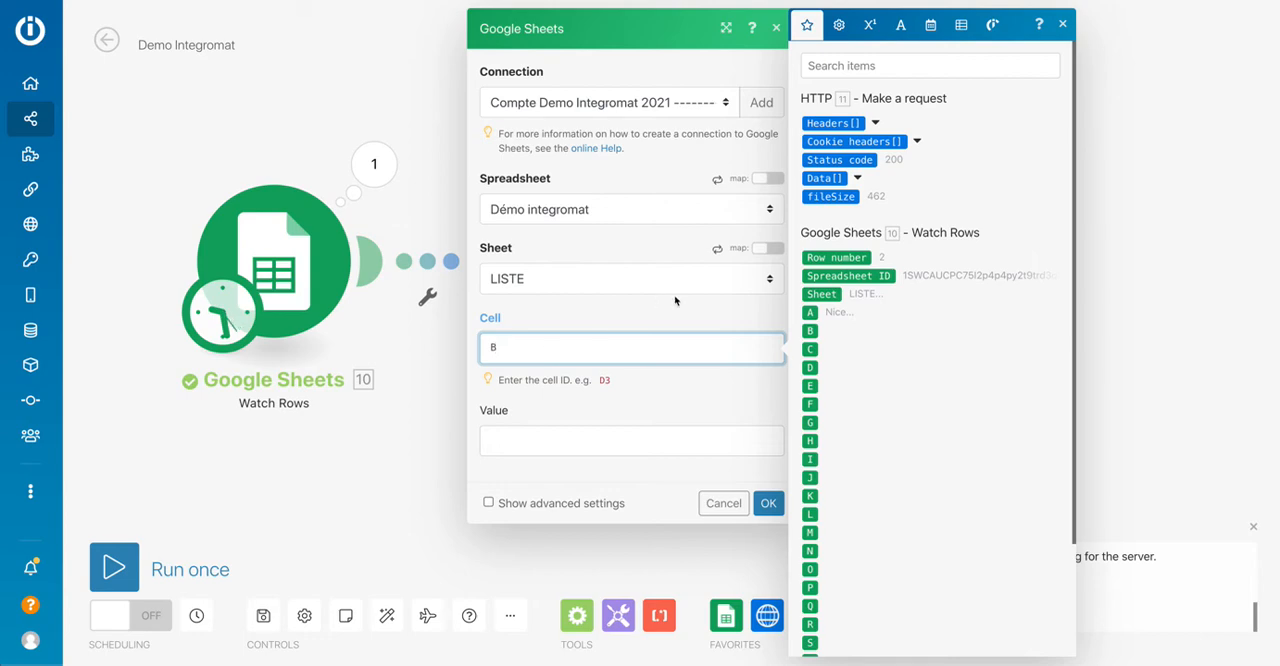
pyautogui.click(826, 257)
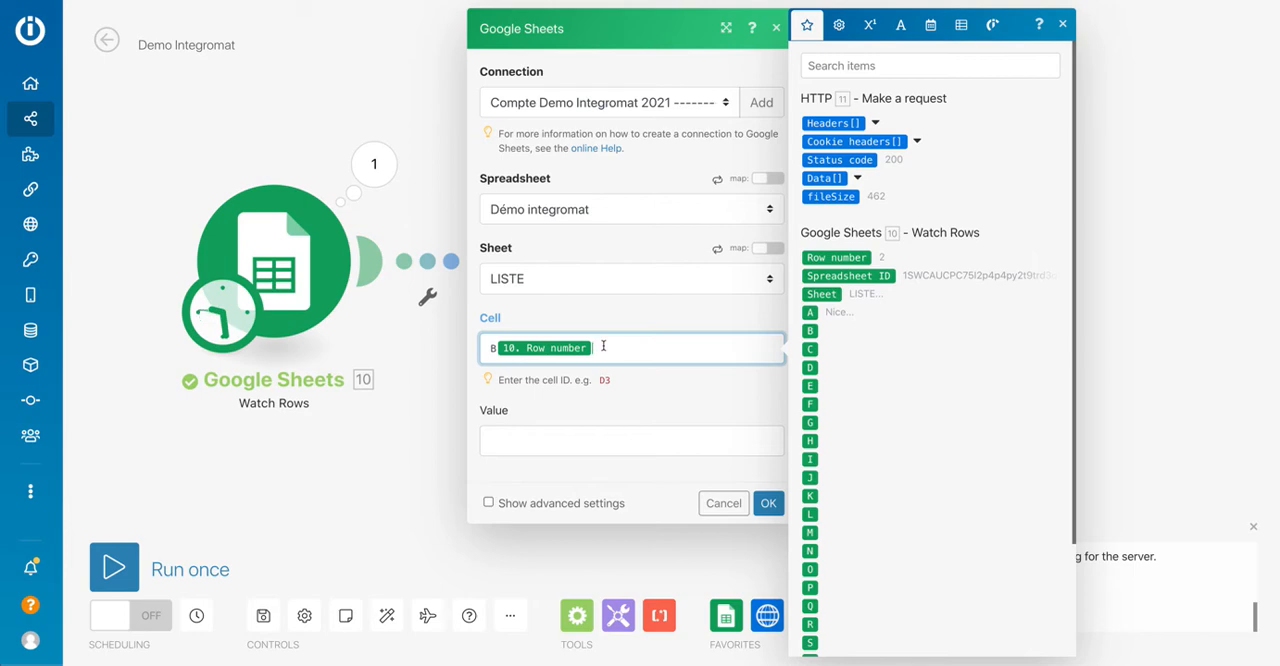
# Map the cell's value to the first codesPostaux item in the HTTP module's Data array.
pyautogui.click(501, 441)
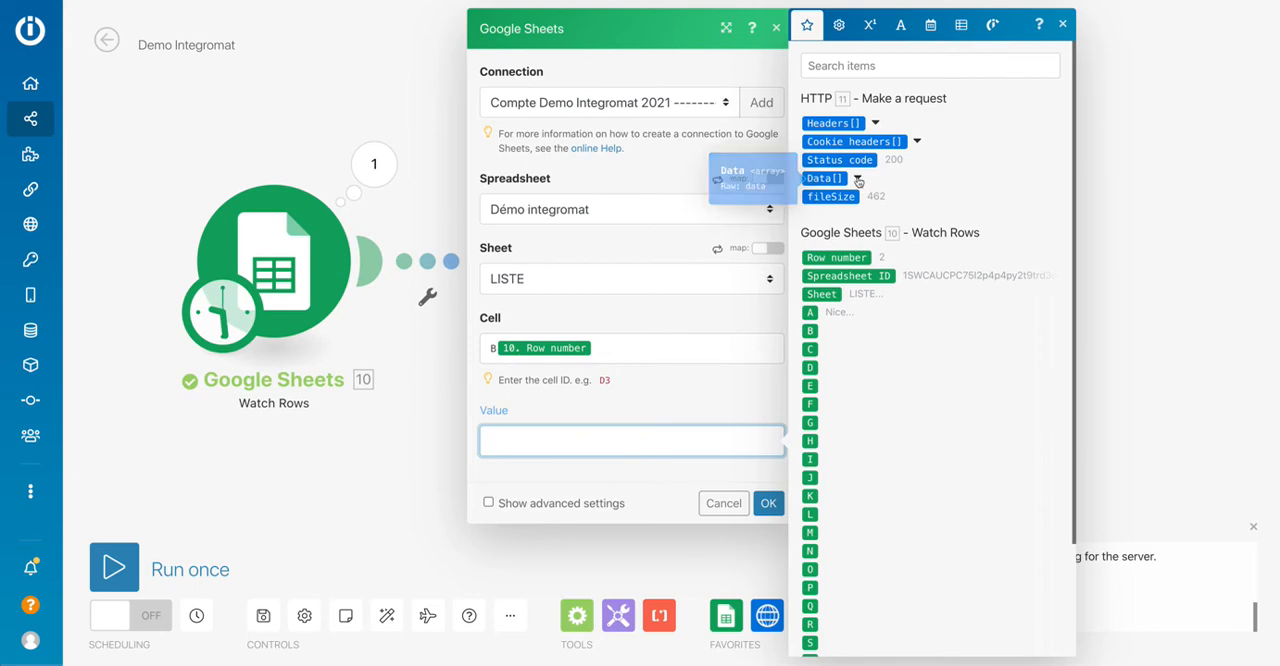
pyautogui.click(857, 179)
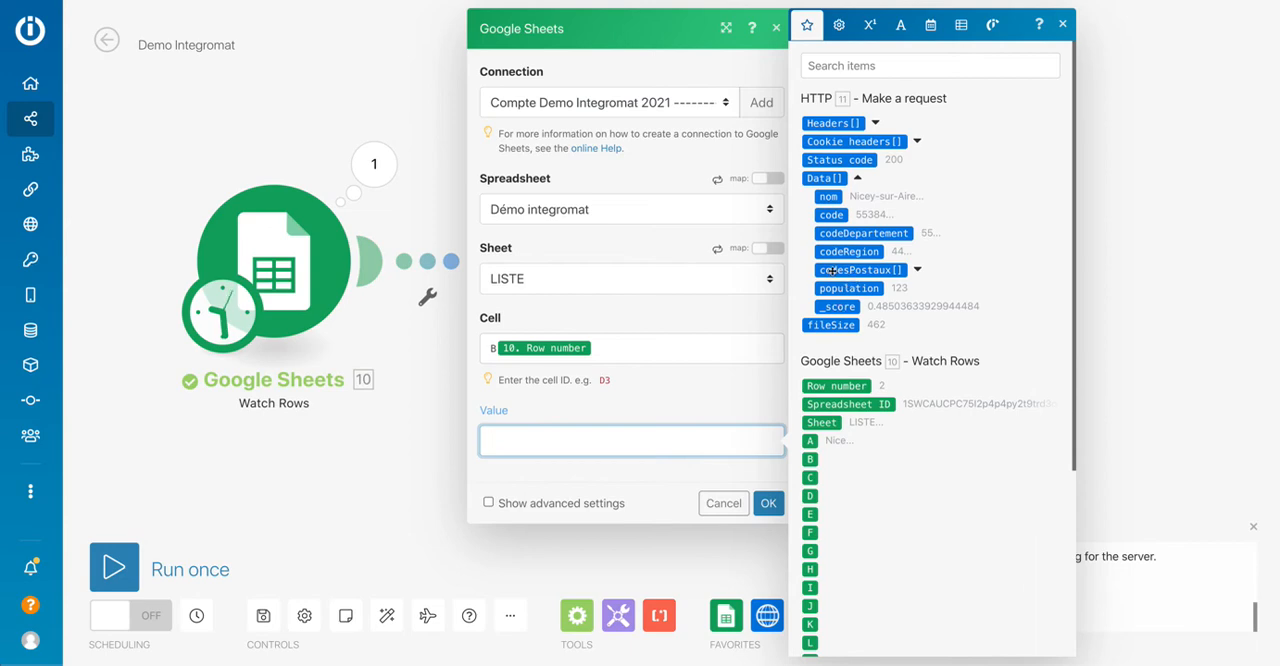
pyautogui.click(917, 270)
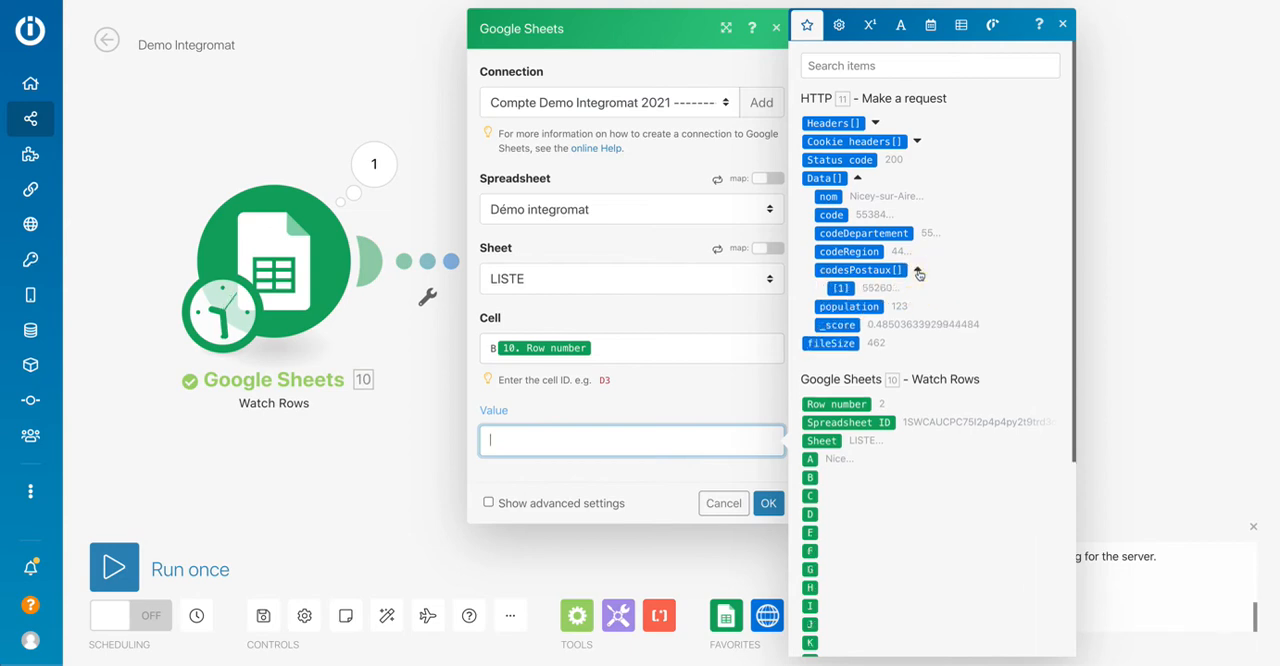
pyautogui.click(841, 289)
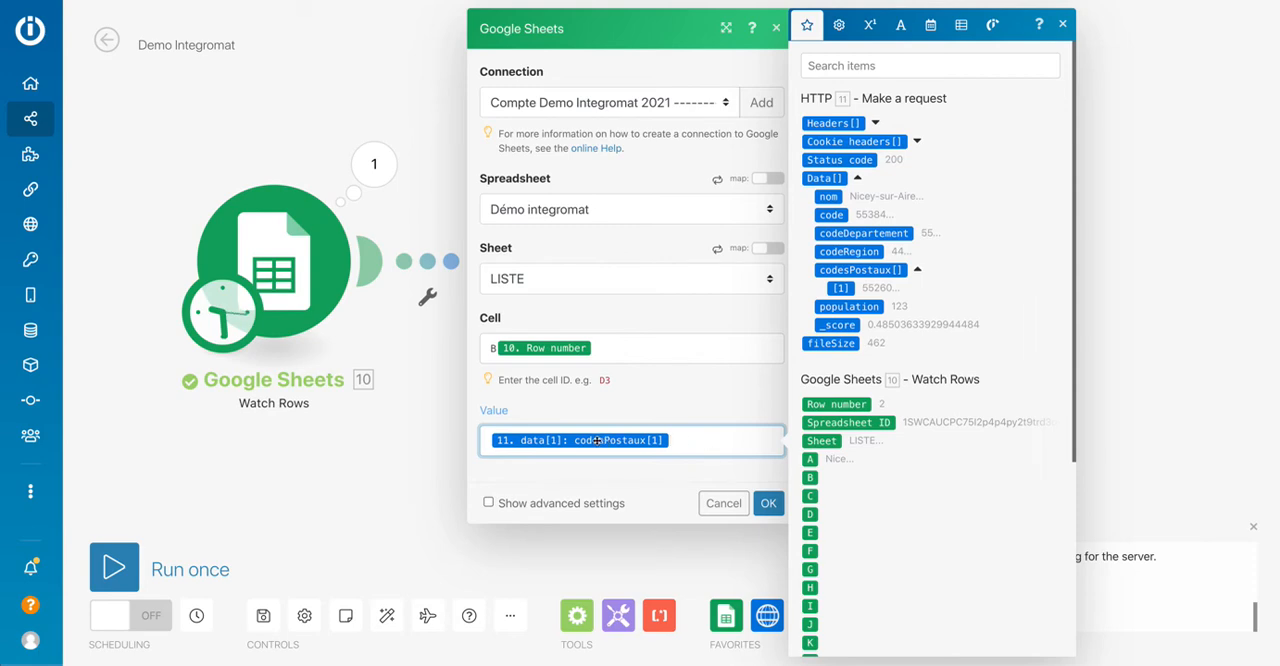
# Inspect the array indexes of the mapped postal code and try index 2 for codesPostaux.
pyautogui.click(547, 443)
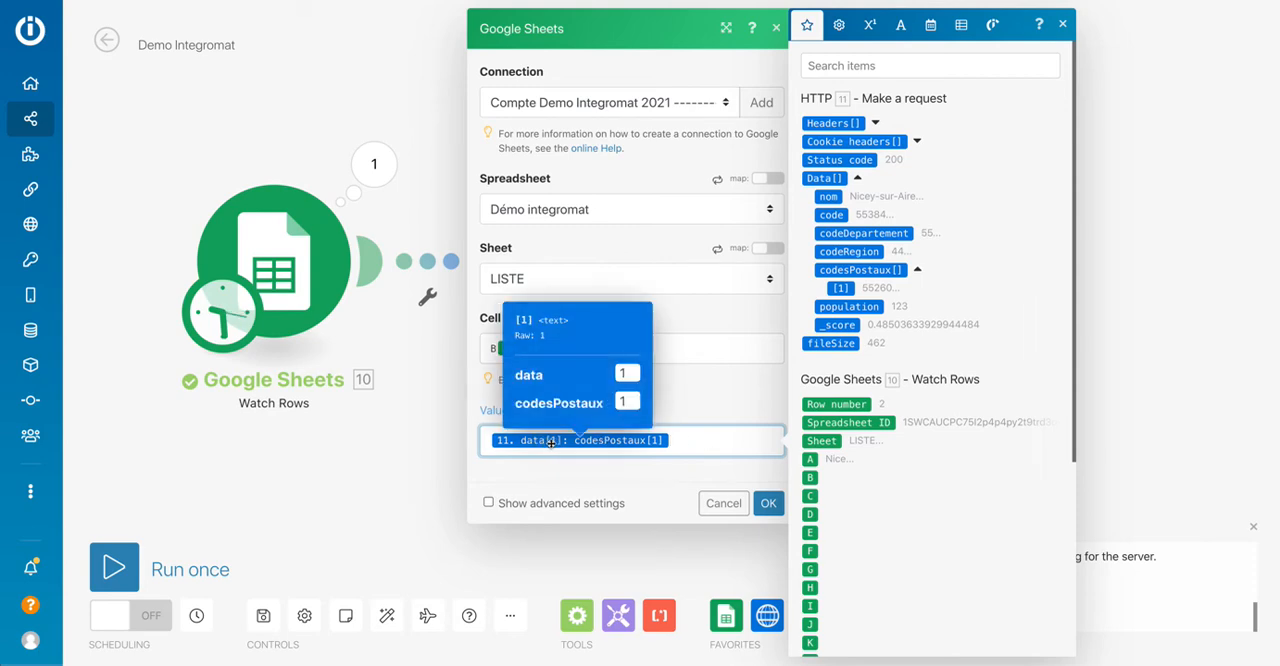
pyautogui.click(683, 444)
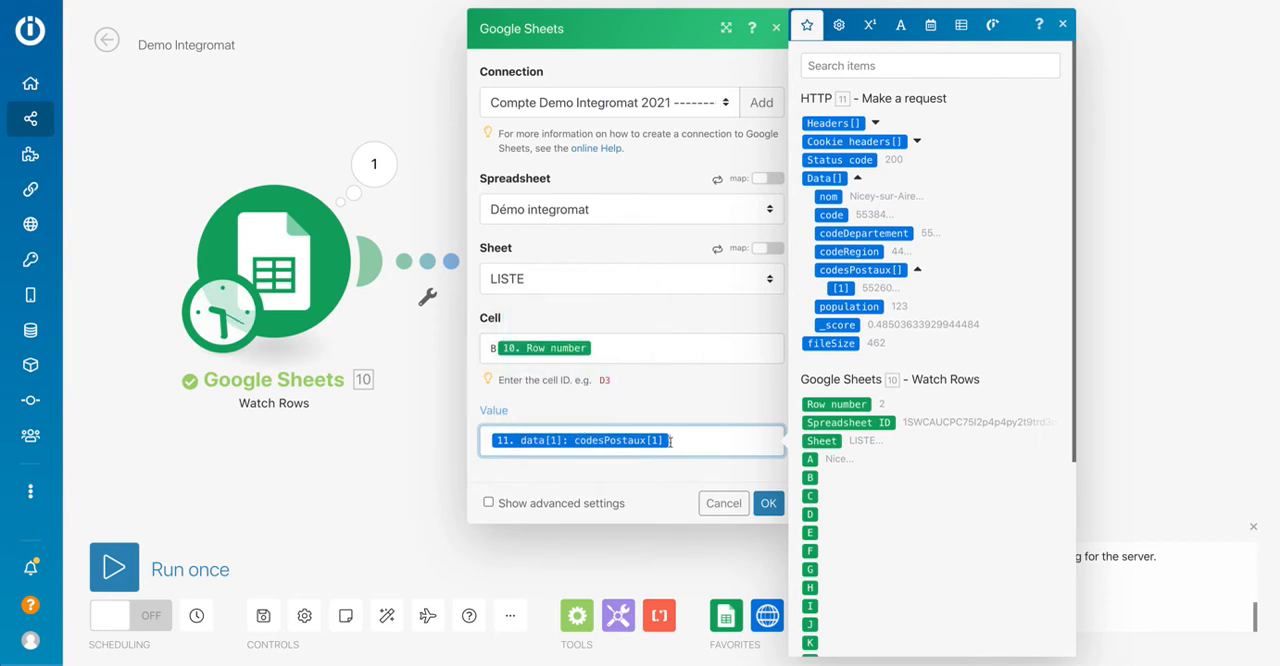
pyautogui.moveTo(653, 441)
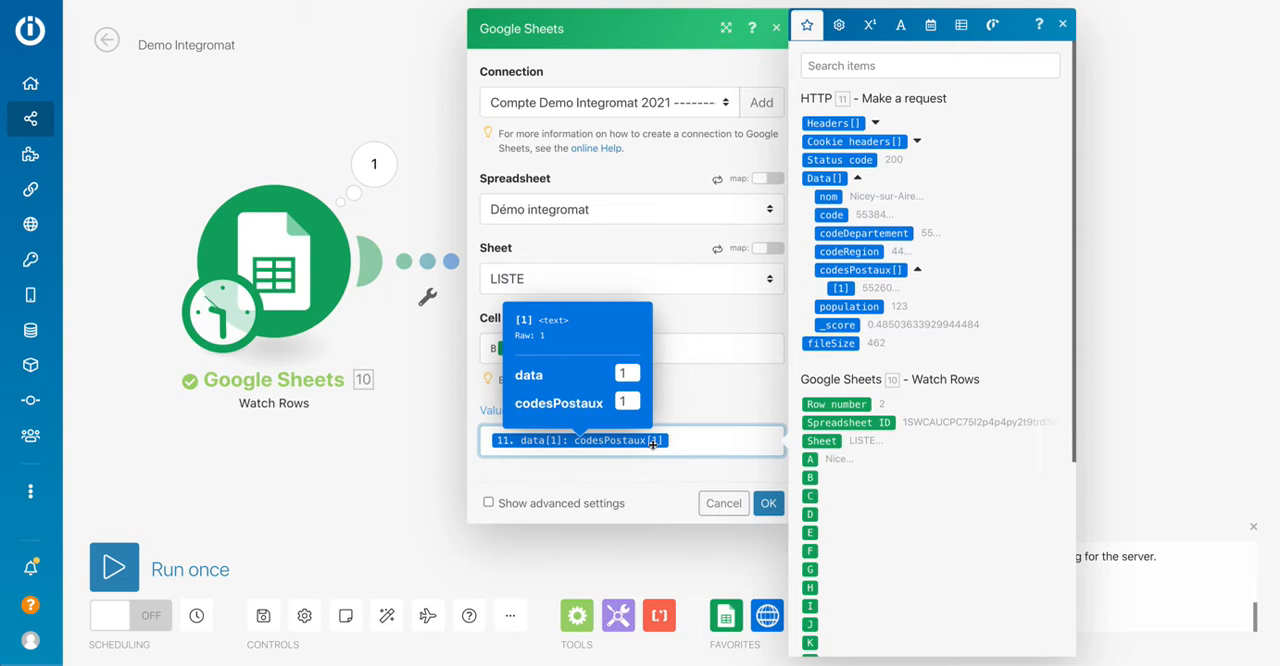
pyautogui.click(630, 400)
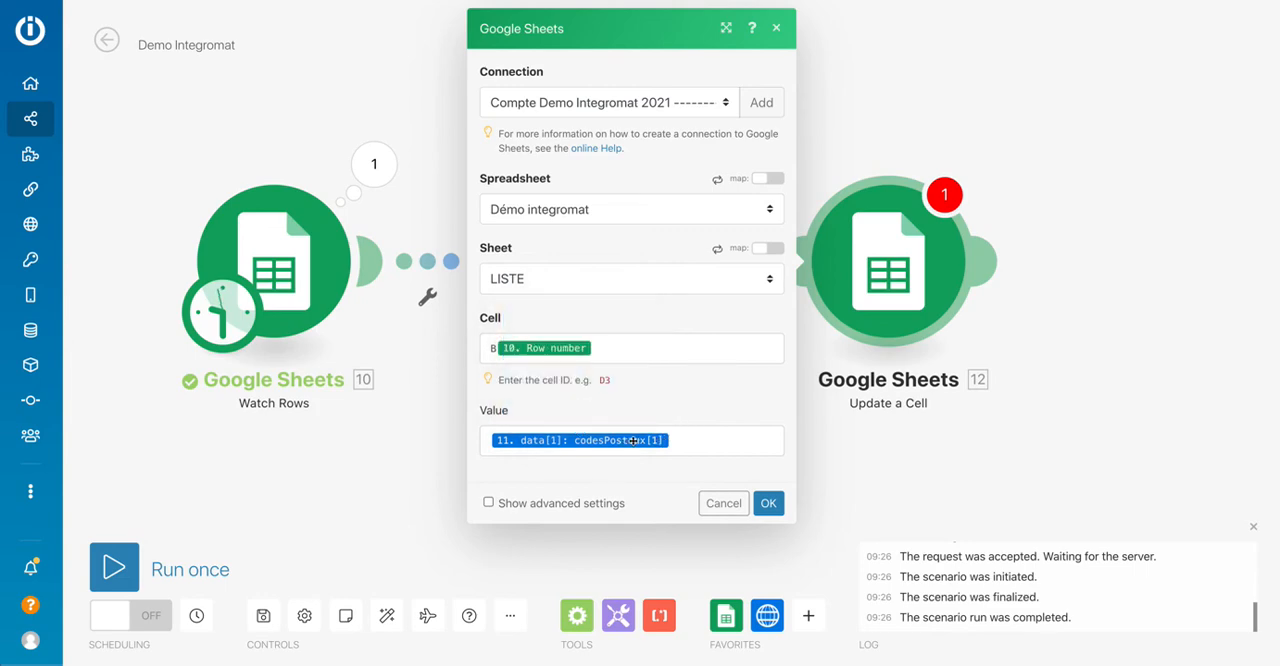
pyautogui.click(677, 440)
pyautogui.click(642, 438)
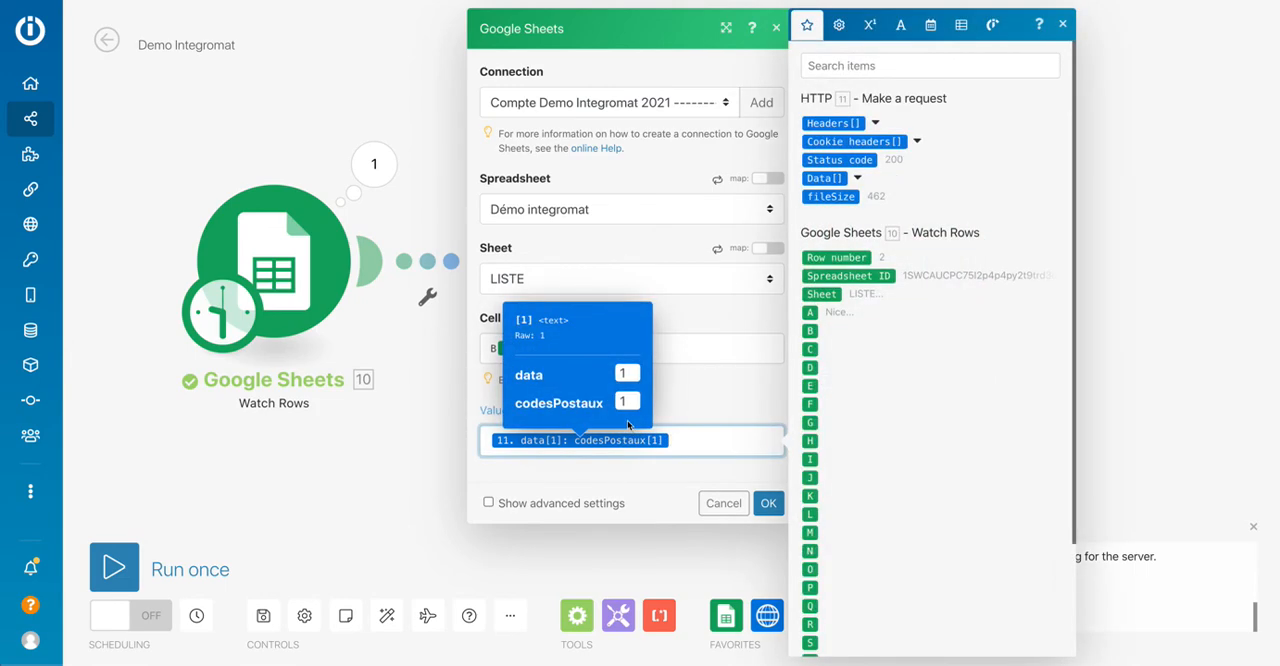
pyautogui.click(625, 401)
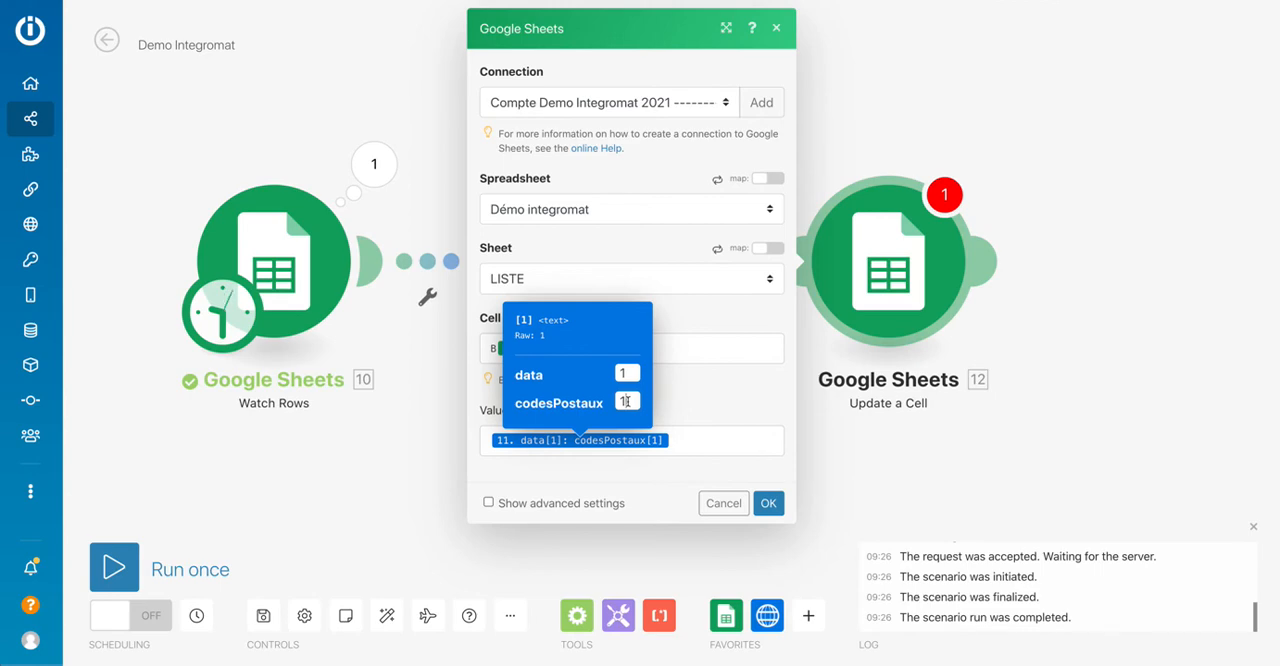
pyautogui.press('BackSpace')
pyautogui.write('2')
pyautogui.press('BackSpace')
pyautogui.click(728, 417)
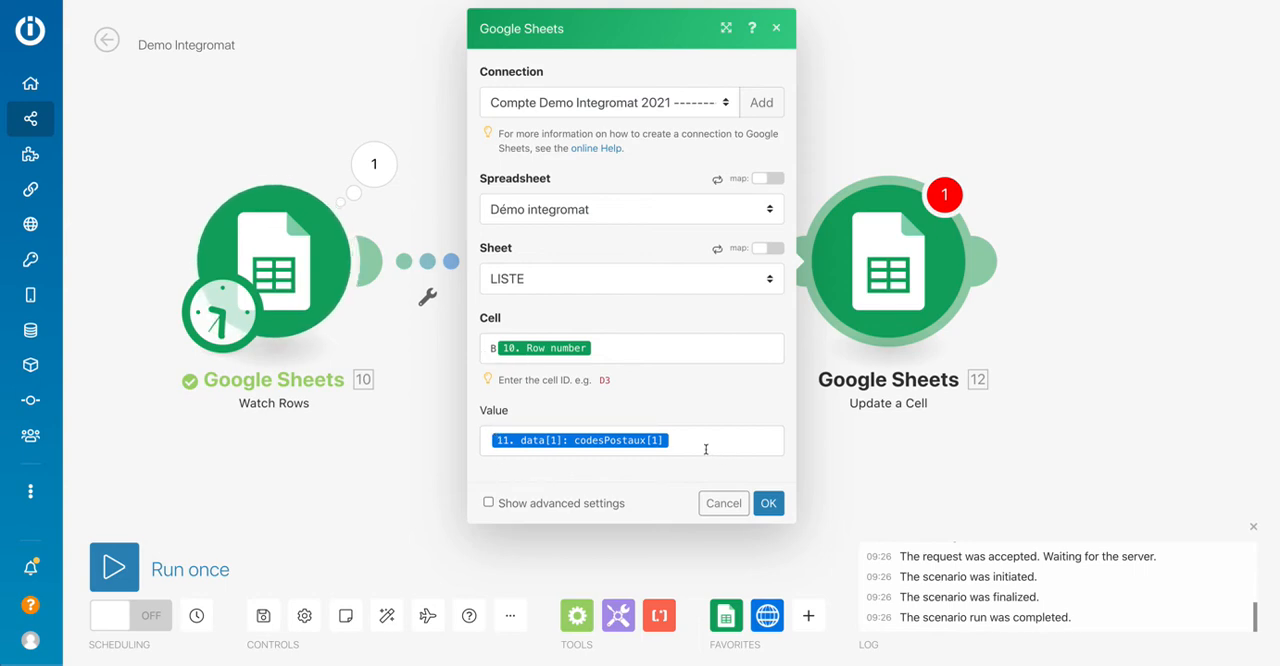
# Confirm the Update a Cell settings and save the scenario.
pyautogui.click(767, 507)
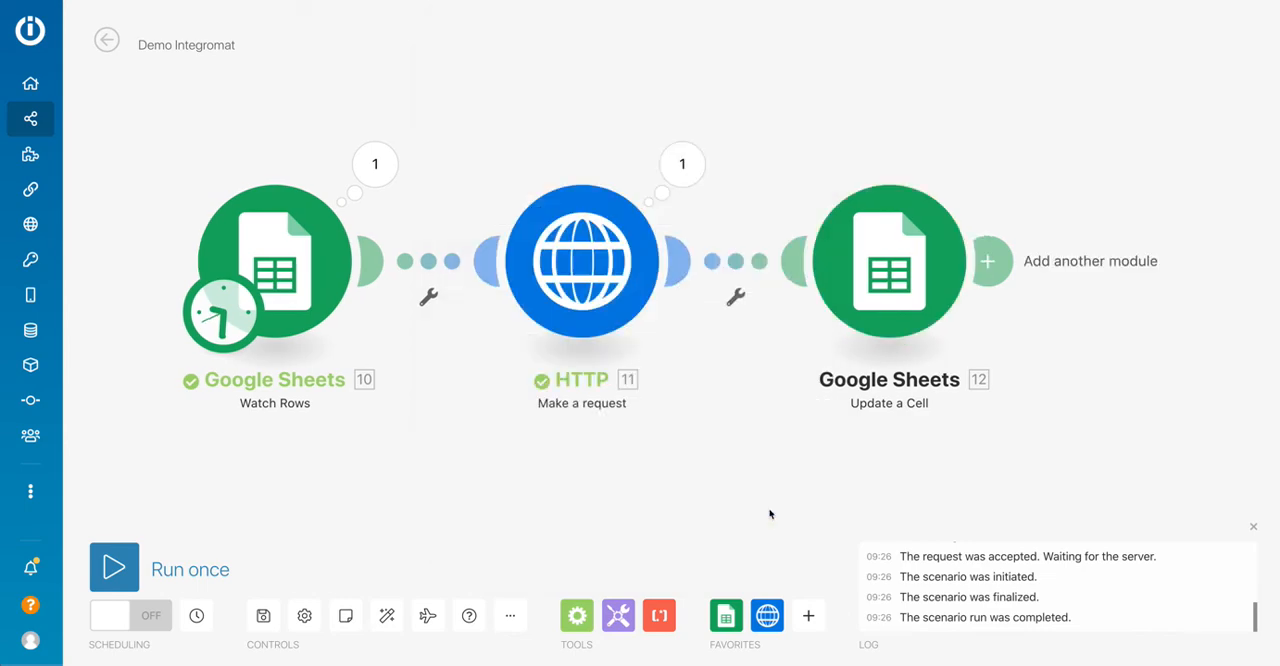
pyautogui.click(264, 615)
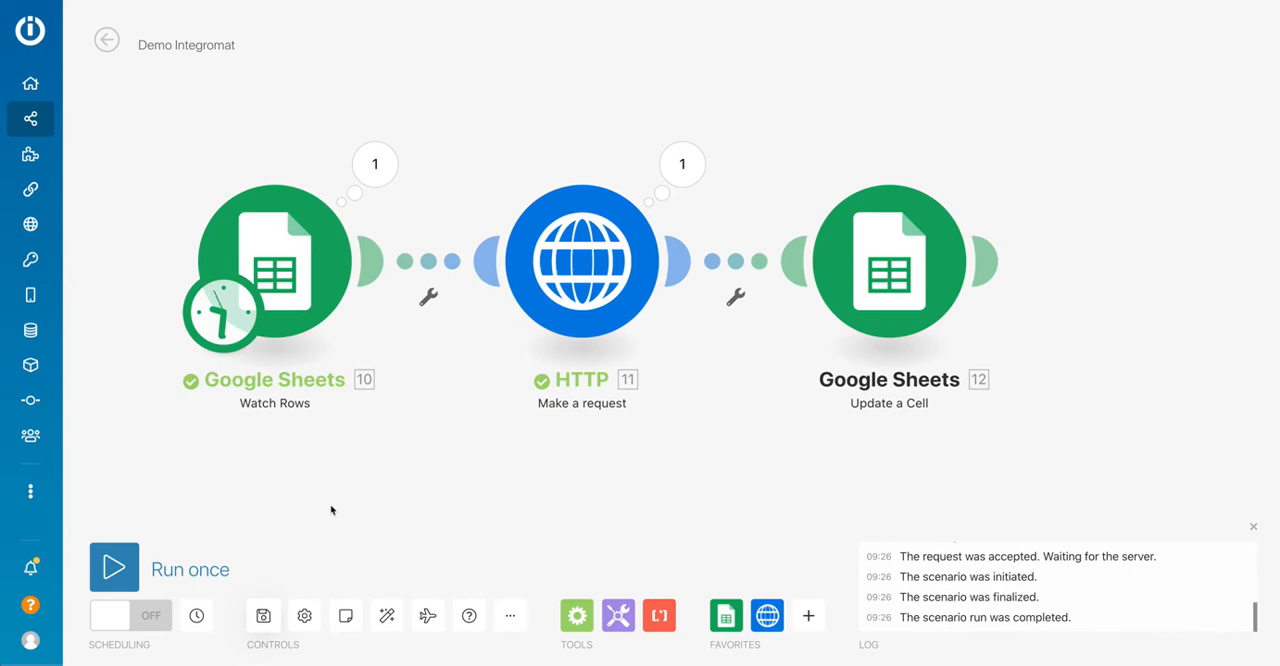
# Reset the Watch Rows starting point manually to row [2] | Nice.
pyautogui.rightClick(284, 320)
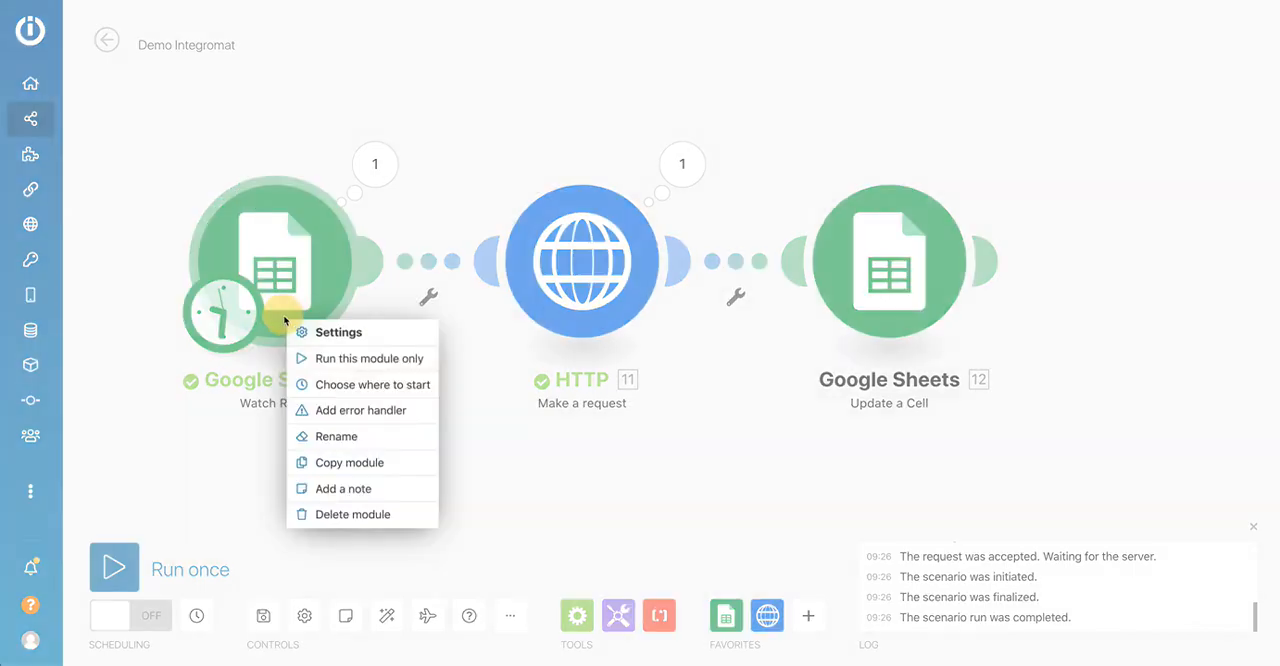
pyautogui.click(331, 386)
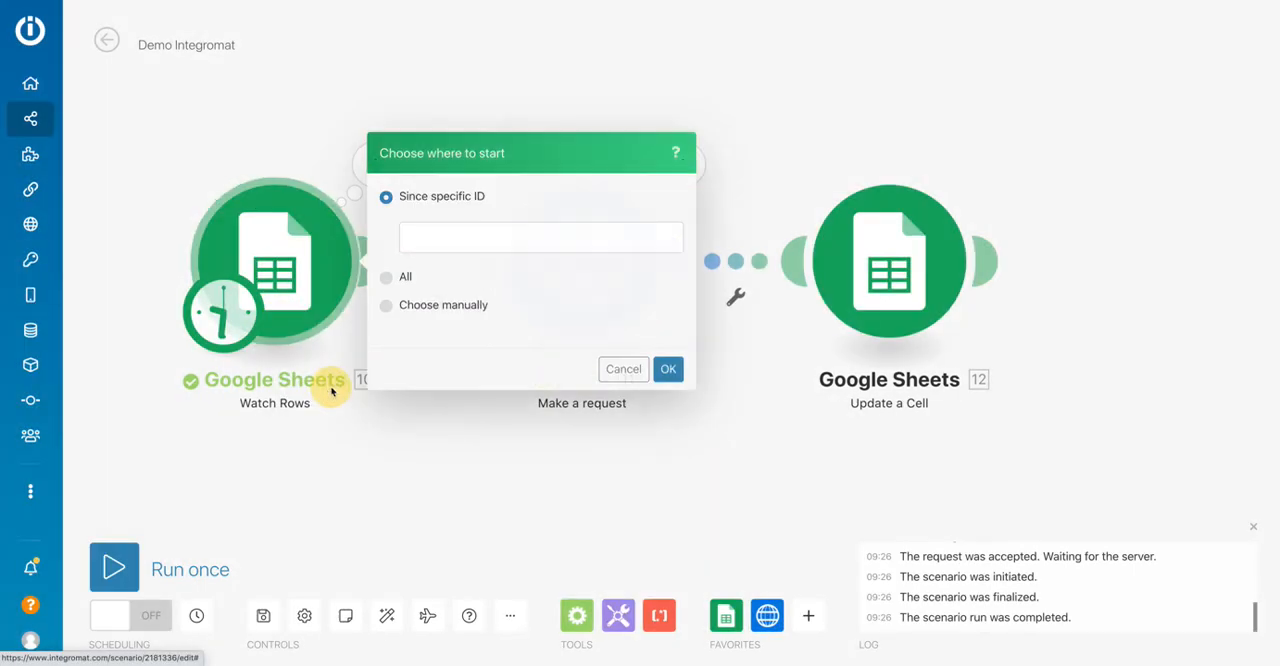
pyautogui.click(426, 299)
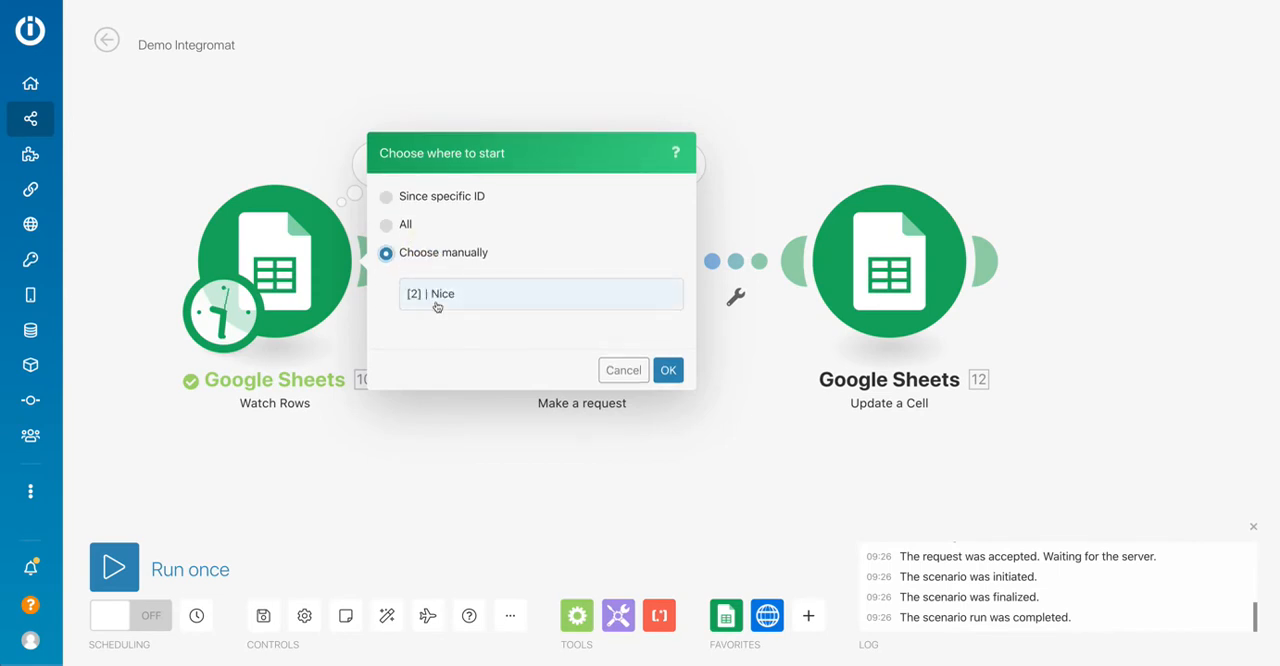
pyautogui.click(436, 306)
pyautogui.click(668, 370)
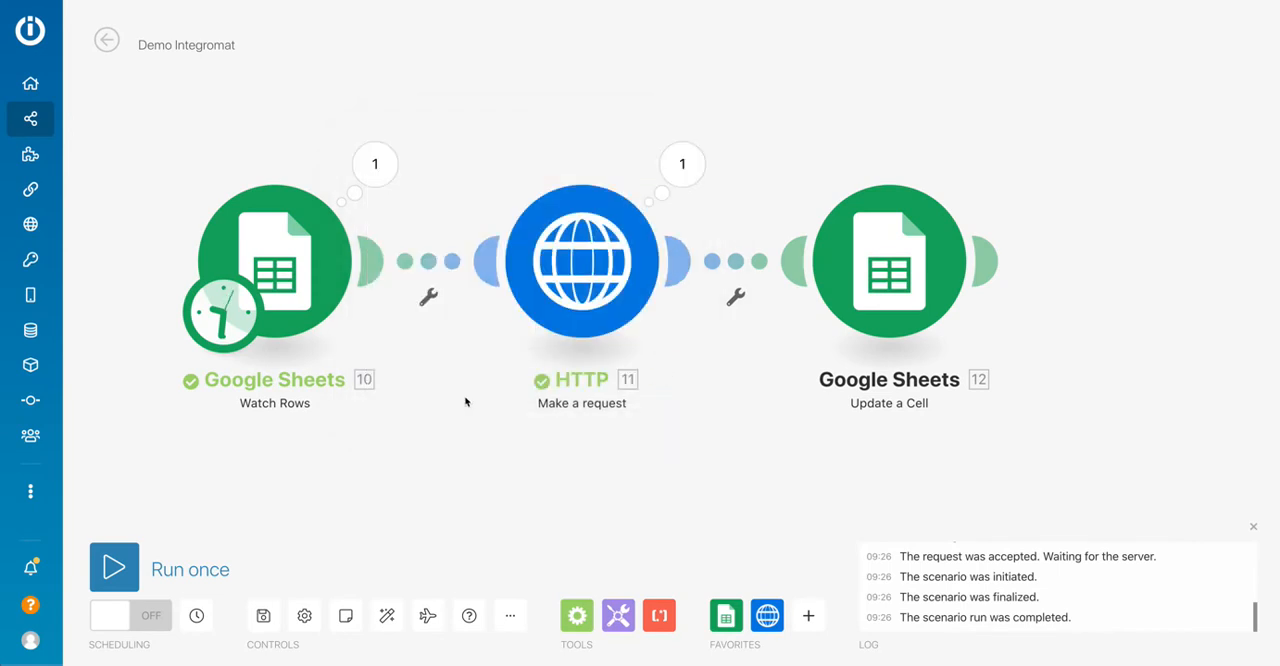
# Run the scenario once and check the Code postal cell for Nice in the spreadsheet.
pyautogui.click(114, 567)
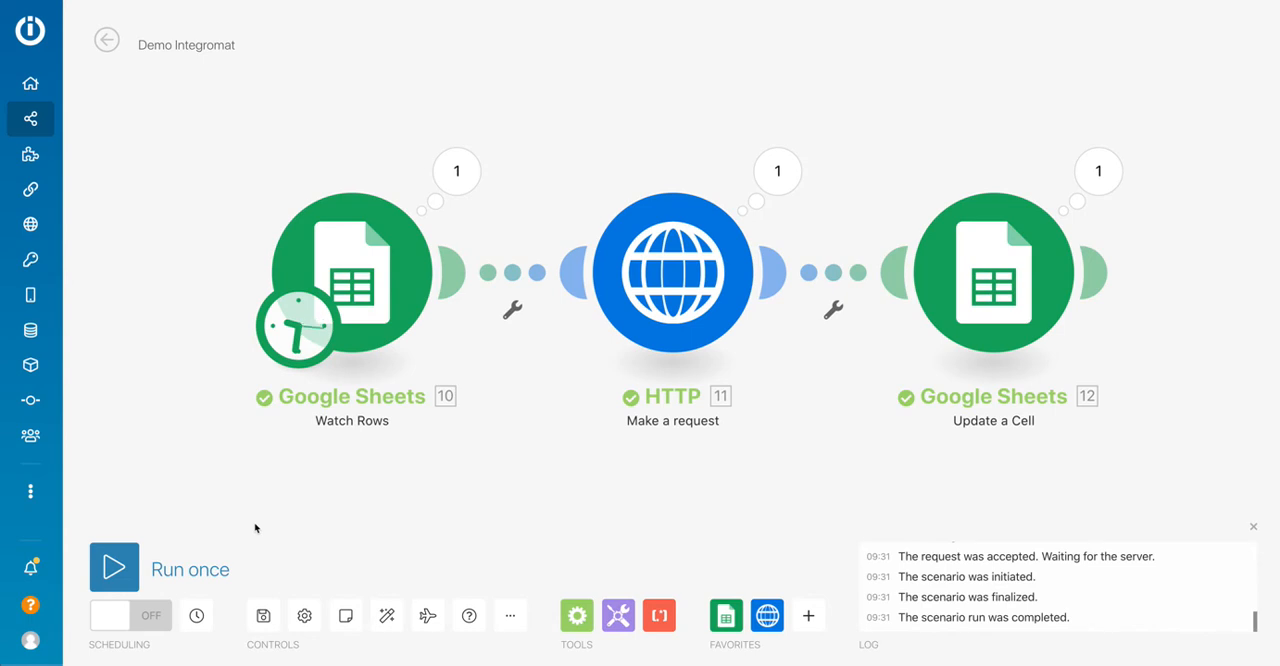
pyautogui.scroll(-3, 286, 477)
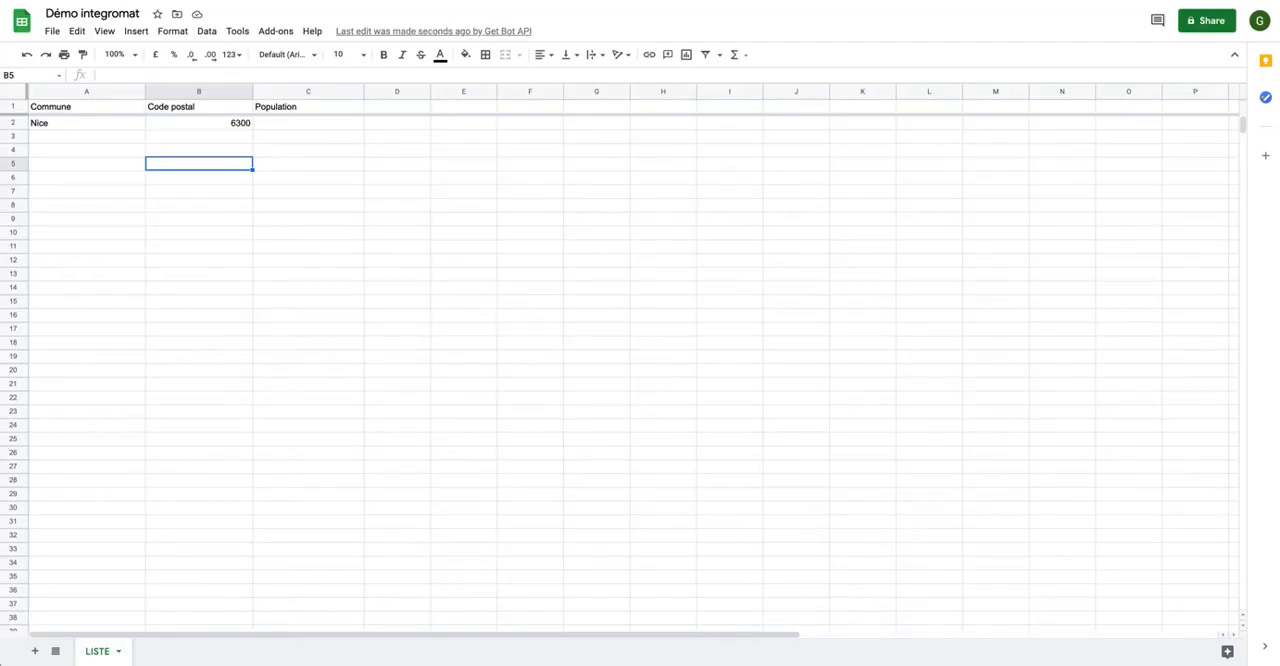
pyautogui.click(220, 124)
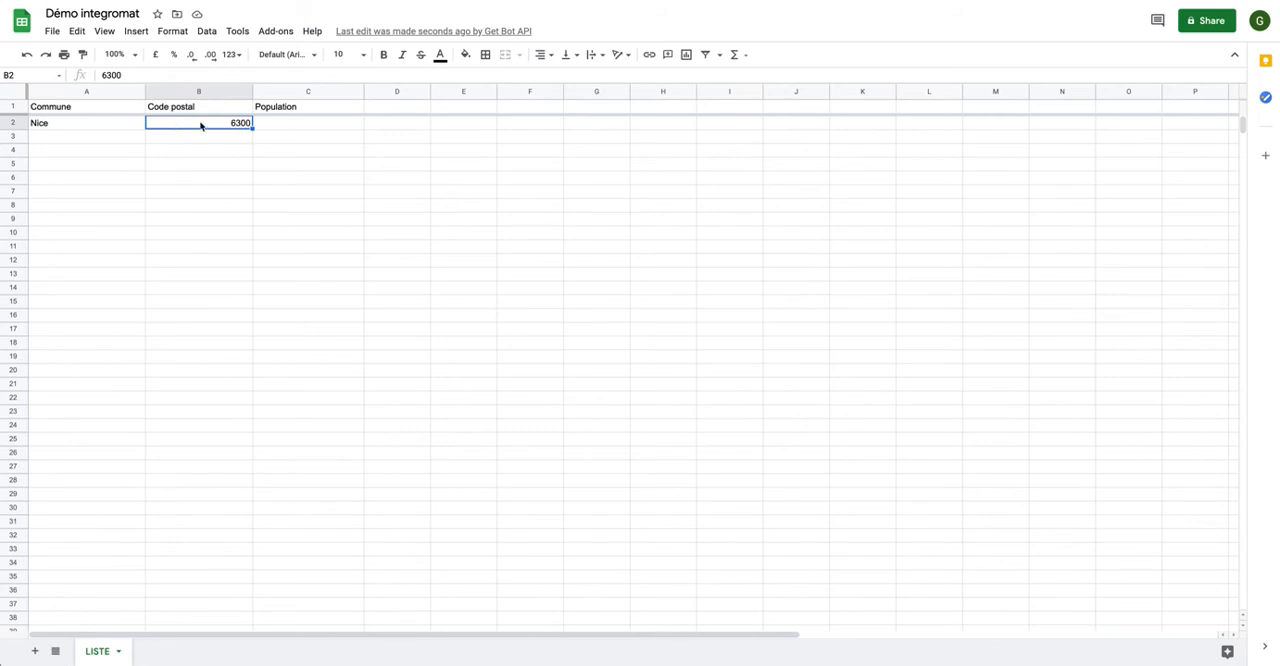
# Format the entire LISTE sheet as plain text and select the Code postal cell for Nice.
pyautogui.click(13, 93)
pyautogui.click(172, 31)
pyautogui.moveTo(190, 92)
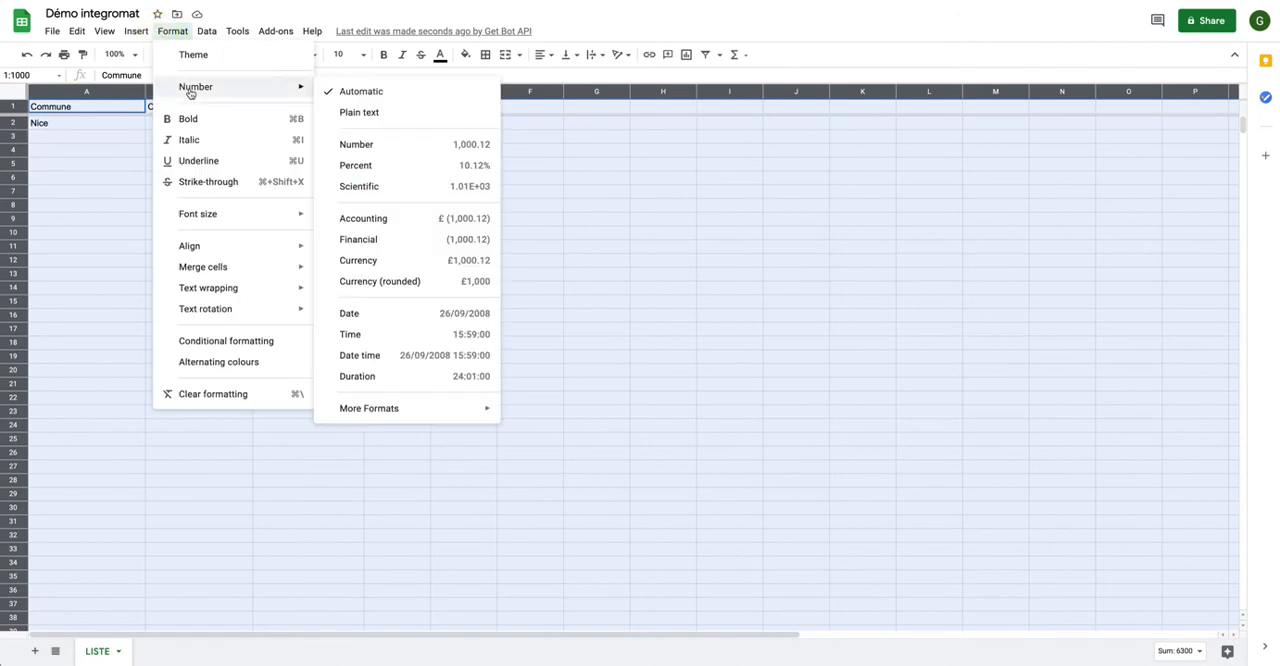
pyautogui.click(383, 113)
pyautogui.click(193, 126)
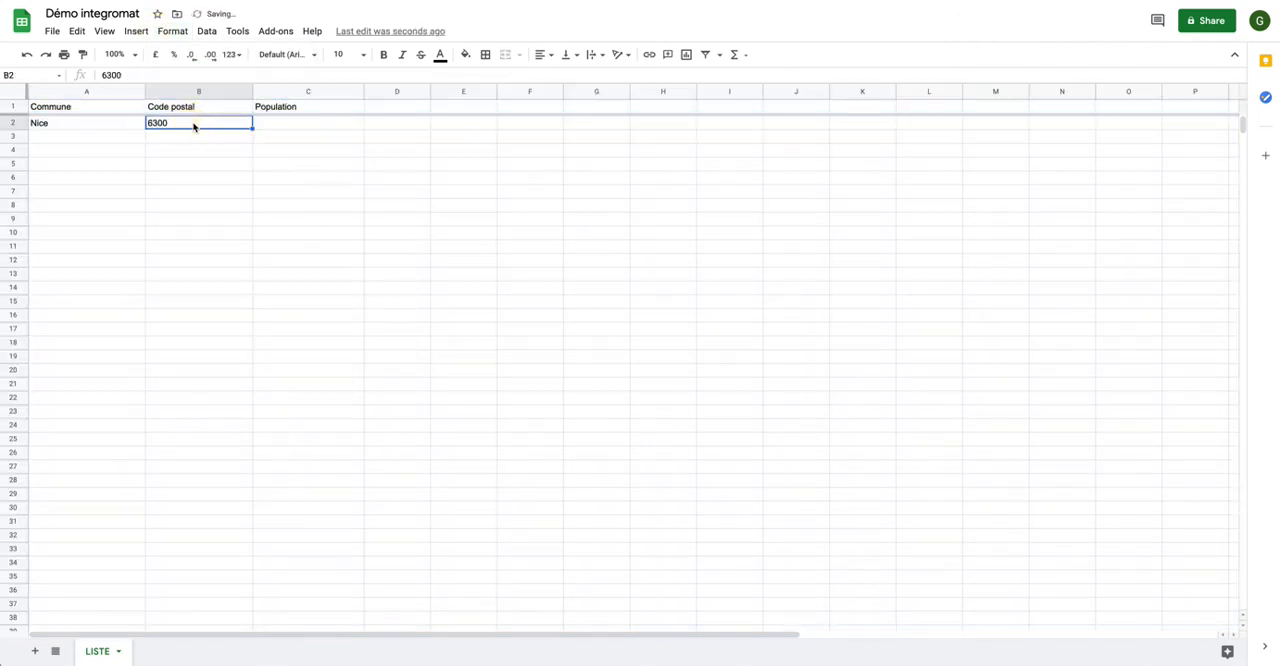
# Apply the plain text number format to the entire LISTE sheet and clear the Code postal cell for Nice.
pyautogui.click(12, 93)
pyautogui.click(203, 33)
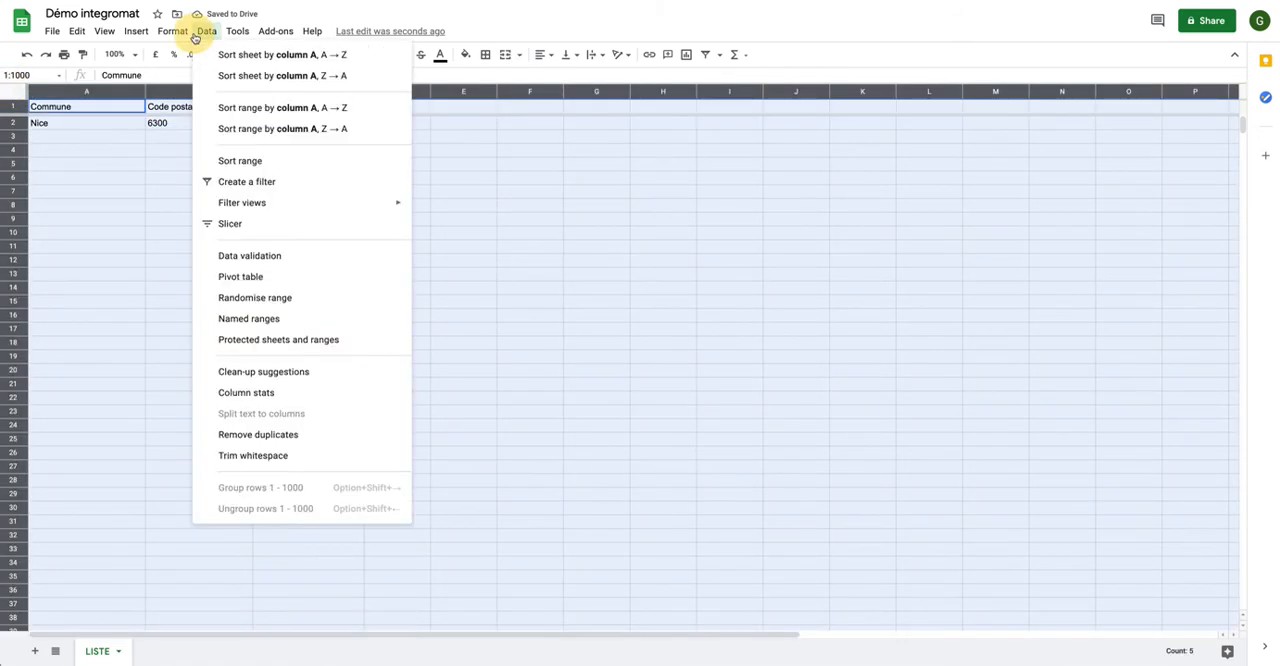
pyautogui.moveTo(178, 40)
pyautogui.moveTo(185, 88)
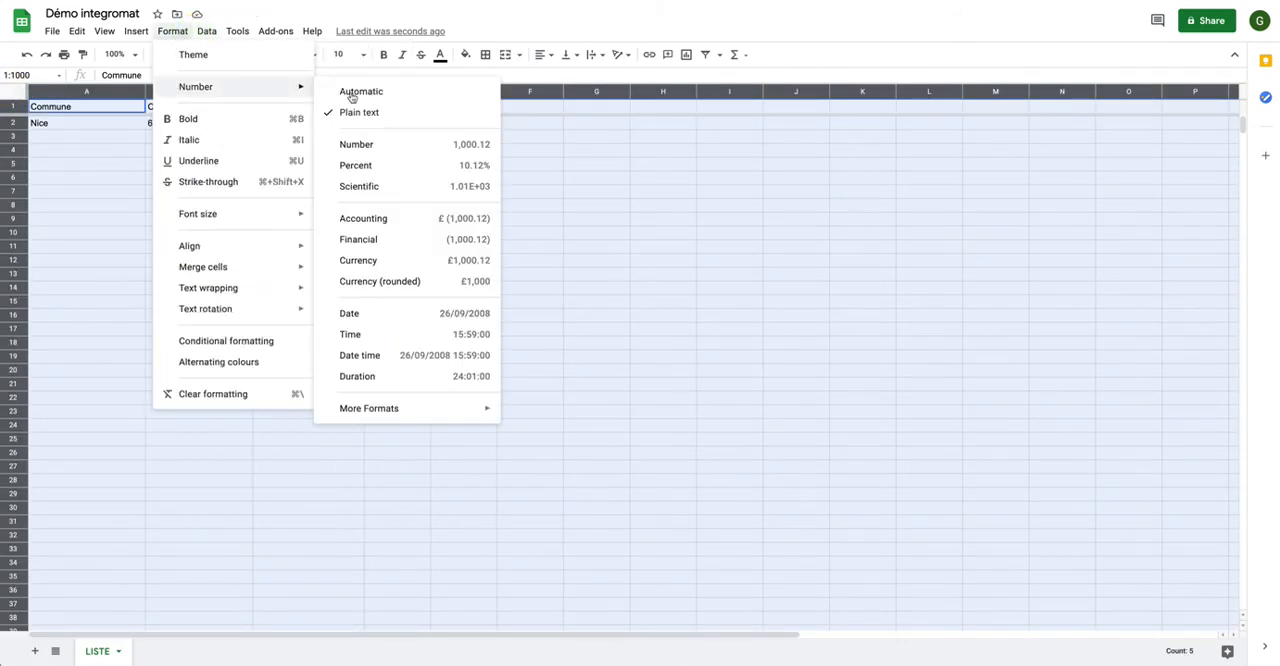
pyautogui.click(376, 113)
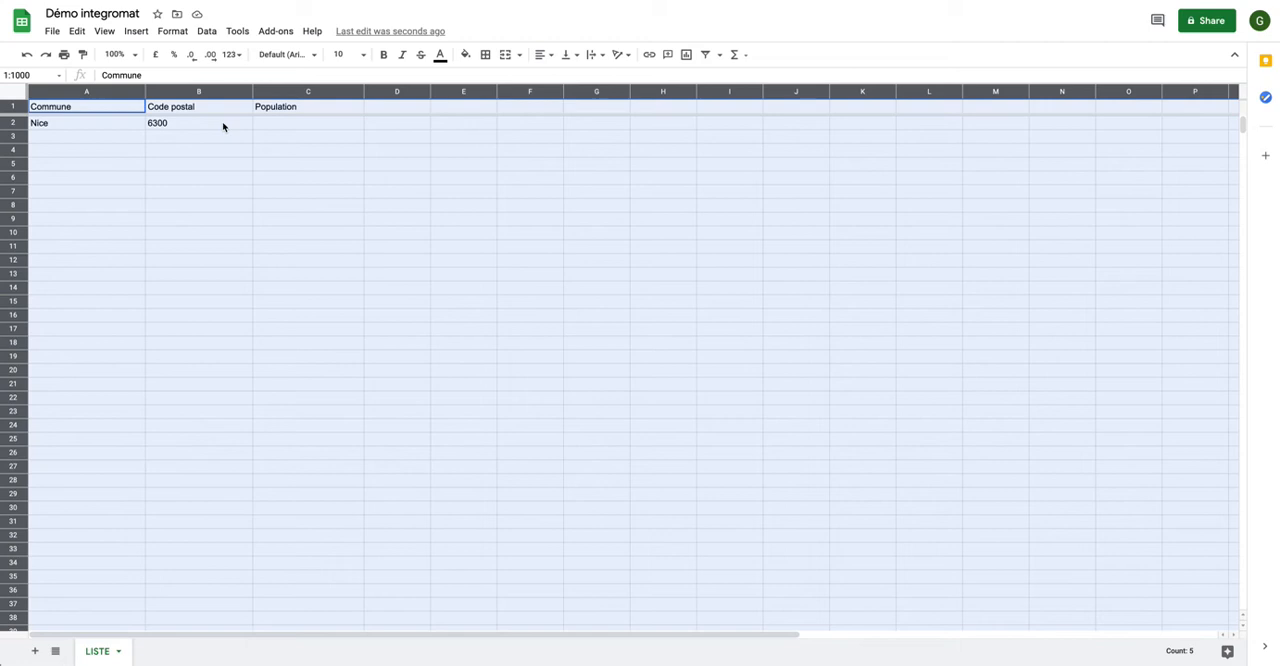
pyautogui.click(223, 126)
pyautogui.press('Delete')
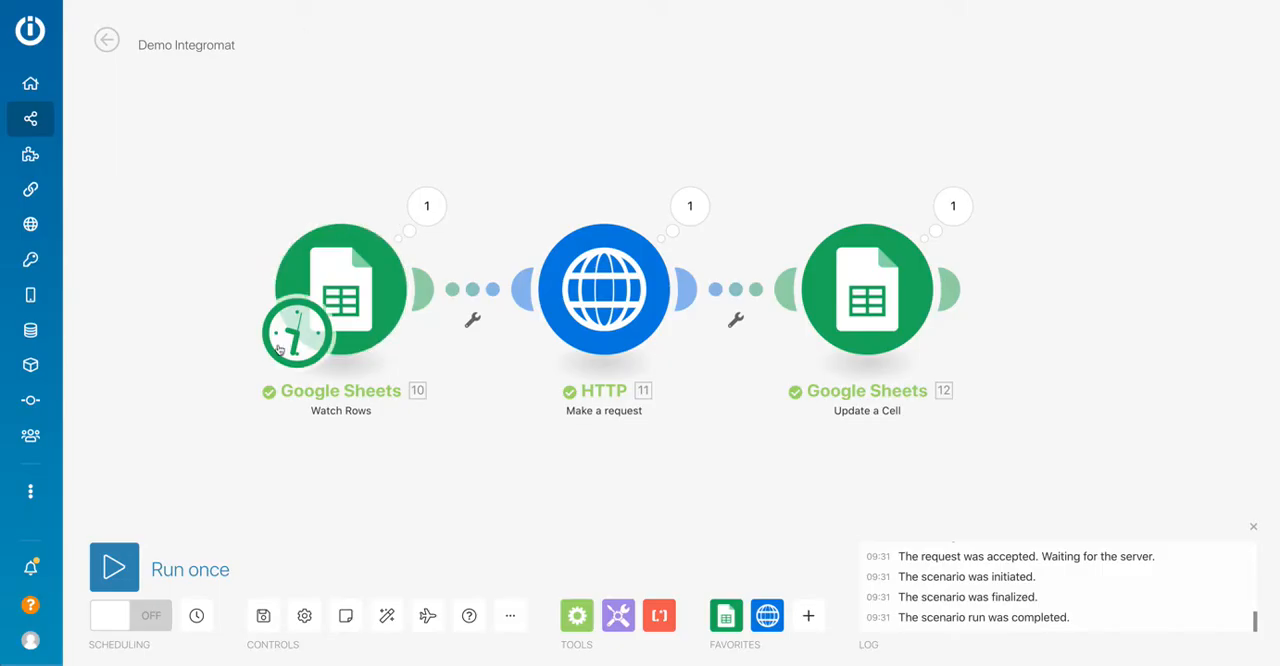
# Set the Watch Rows starting point manually to [2] | Nice in Integromat and run the scenario once.
pyautogui.rightClick(331, 327)
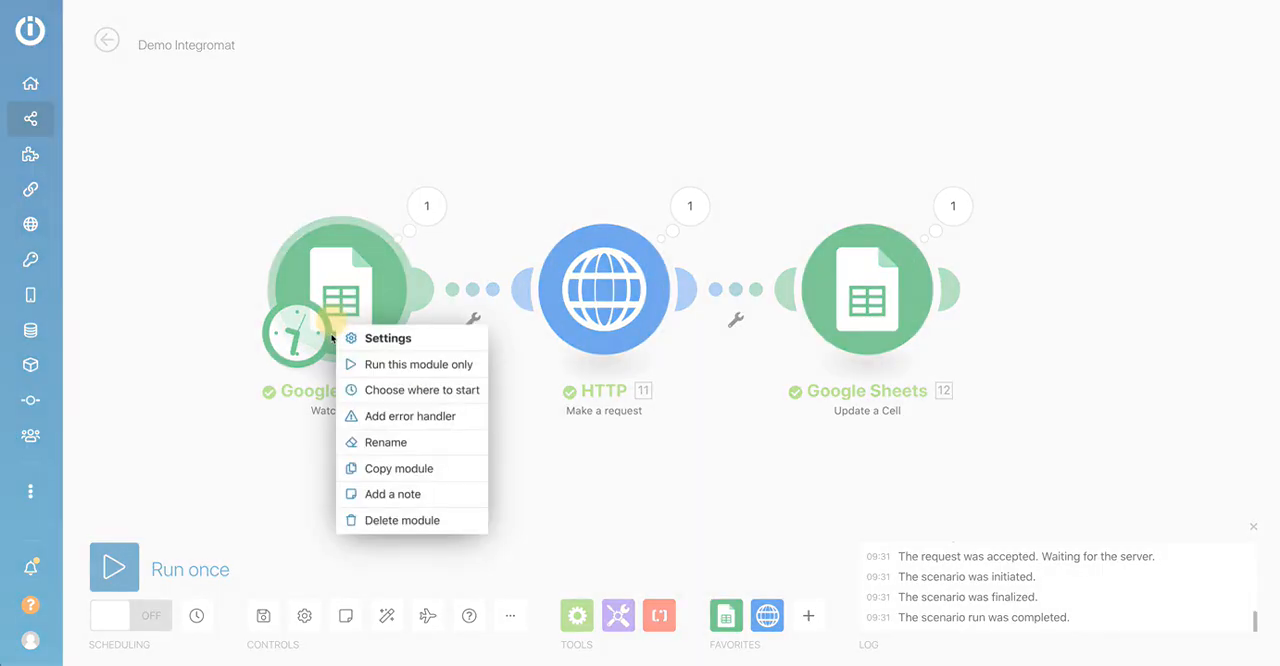
pyautogui.click(391, 391)
pyautogui.click(450, 335)
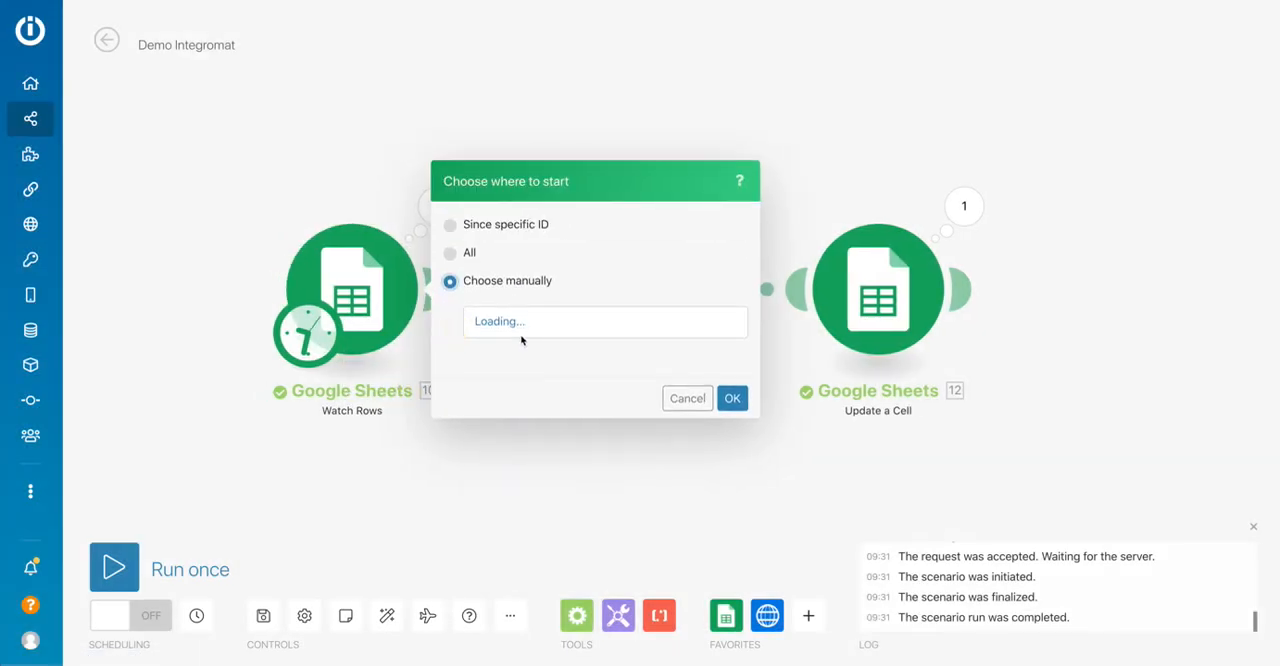
pyautogui.click(519, 330)
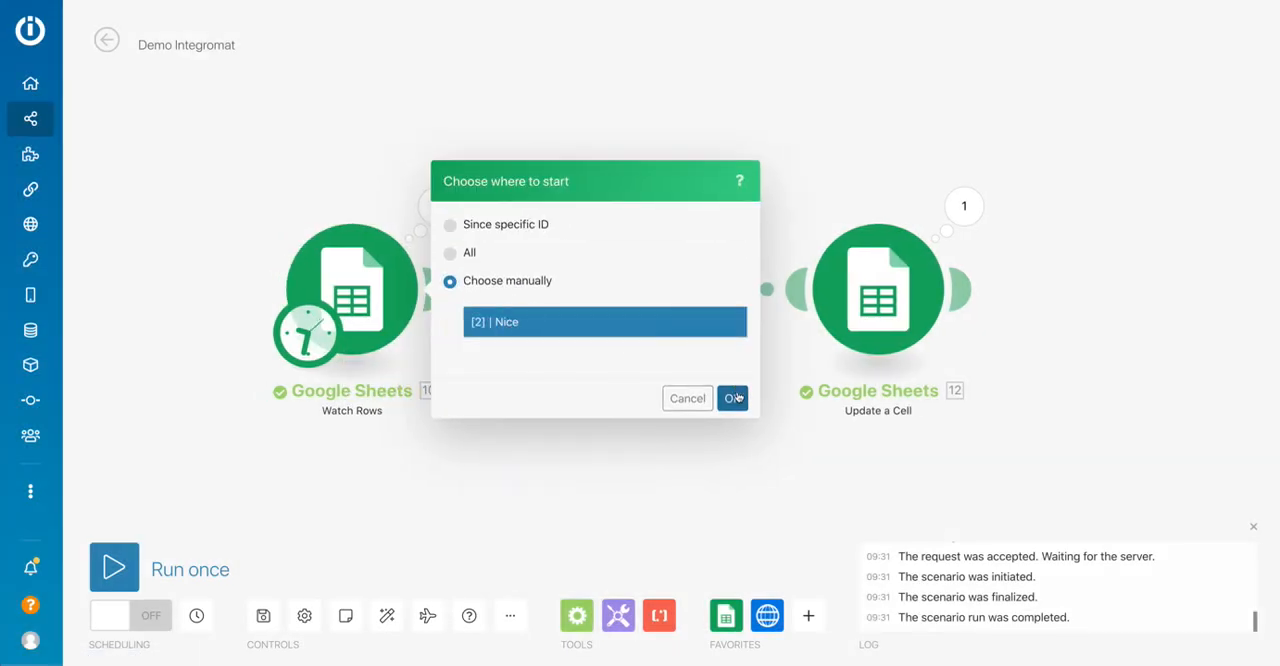
pyautogui.click(733, 398)
pyautogui.click(133, 552)
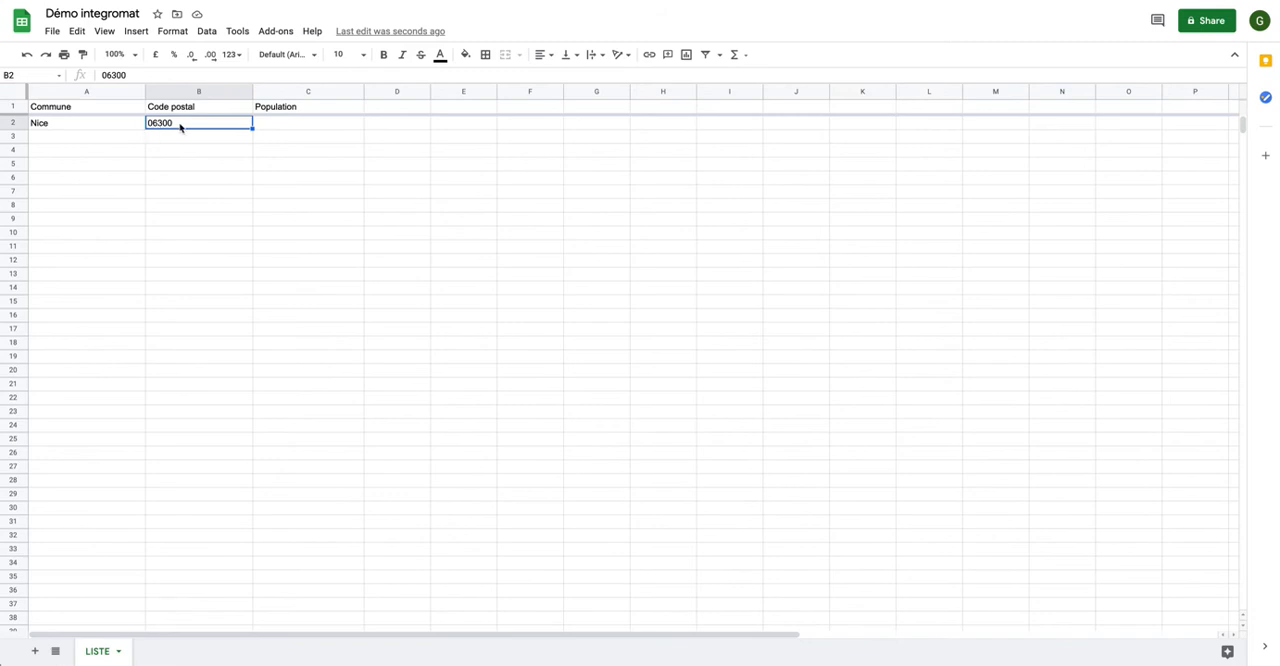
# Reapply the plain text format to the whole LISTE sheet and select the Population cell for Nice.
pyautogui.click(15, 93)
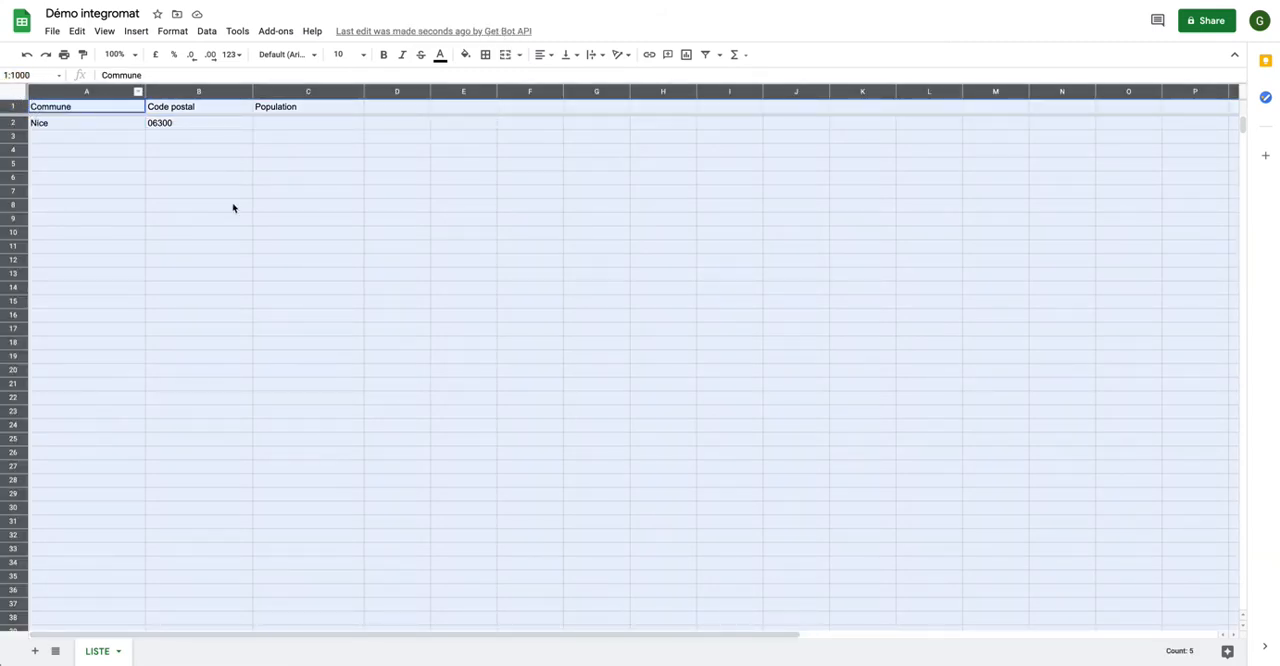
pyautogui.click(174, 32)
pyautogui.moveTo(200, 92)
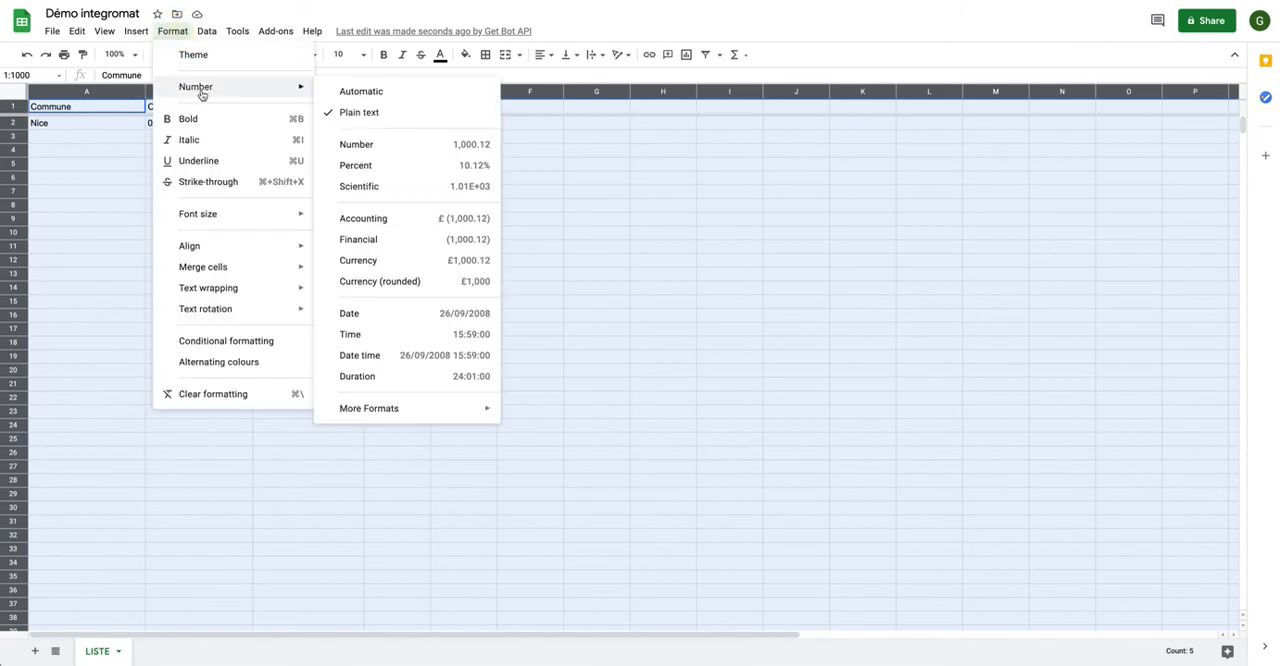
pyautogui.click(339, 111)
pyautogui.click(209, 129)
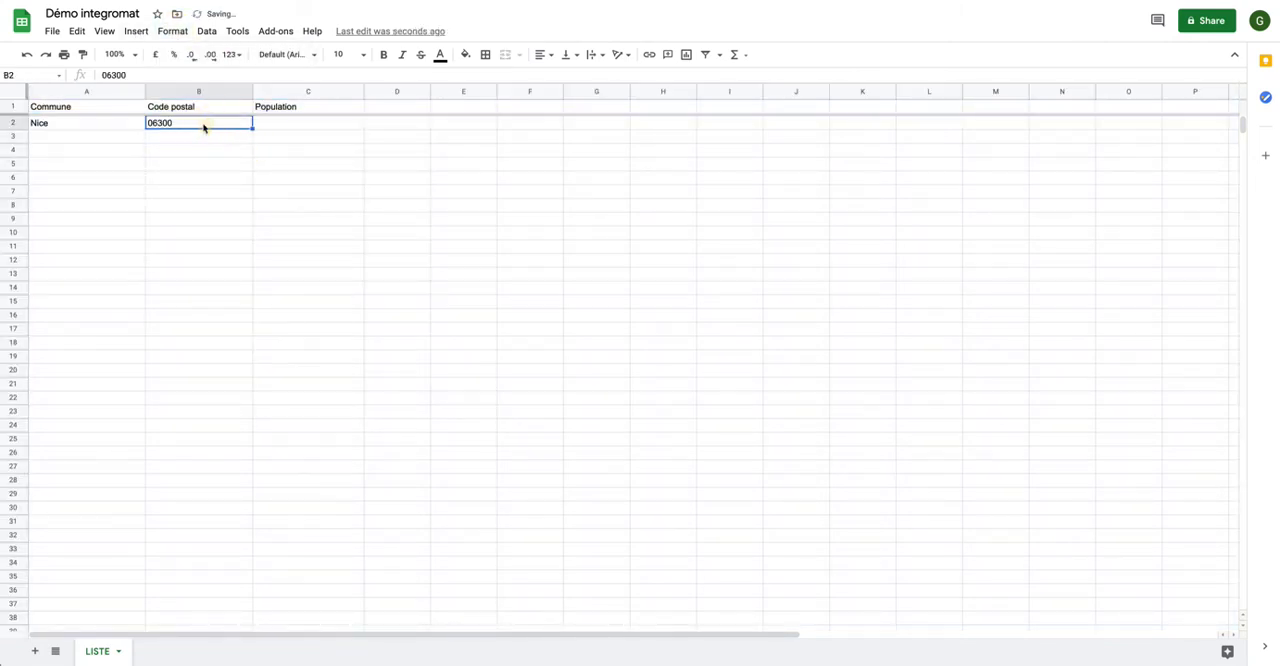
pyautogui.click(269, 128)
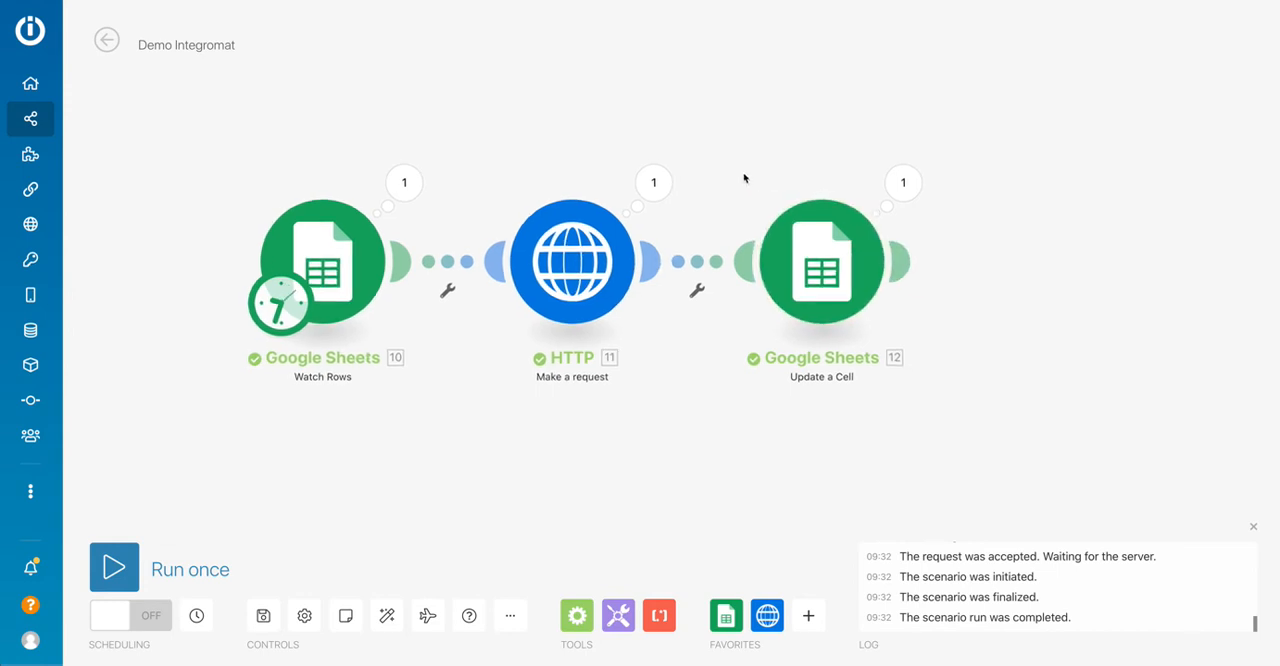
# Rename the HTTP Make a request module in the Integromat scenario as API CALL GOV FR.
pyautogui.moveTo(744, 178); pyautogui.dragTo(760, 217)
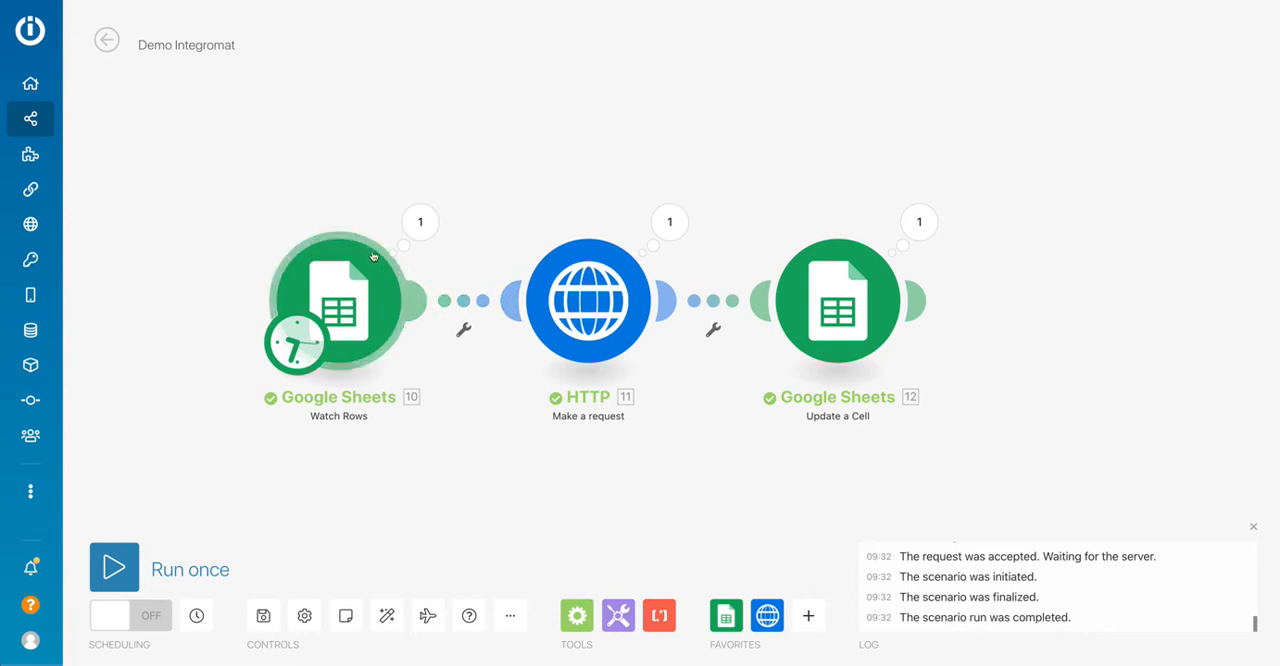
pyautogui.scroll(2, 455, 393)
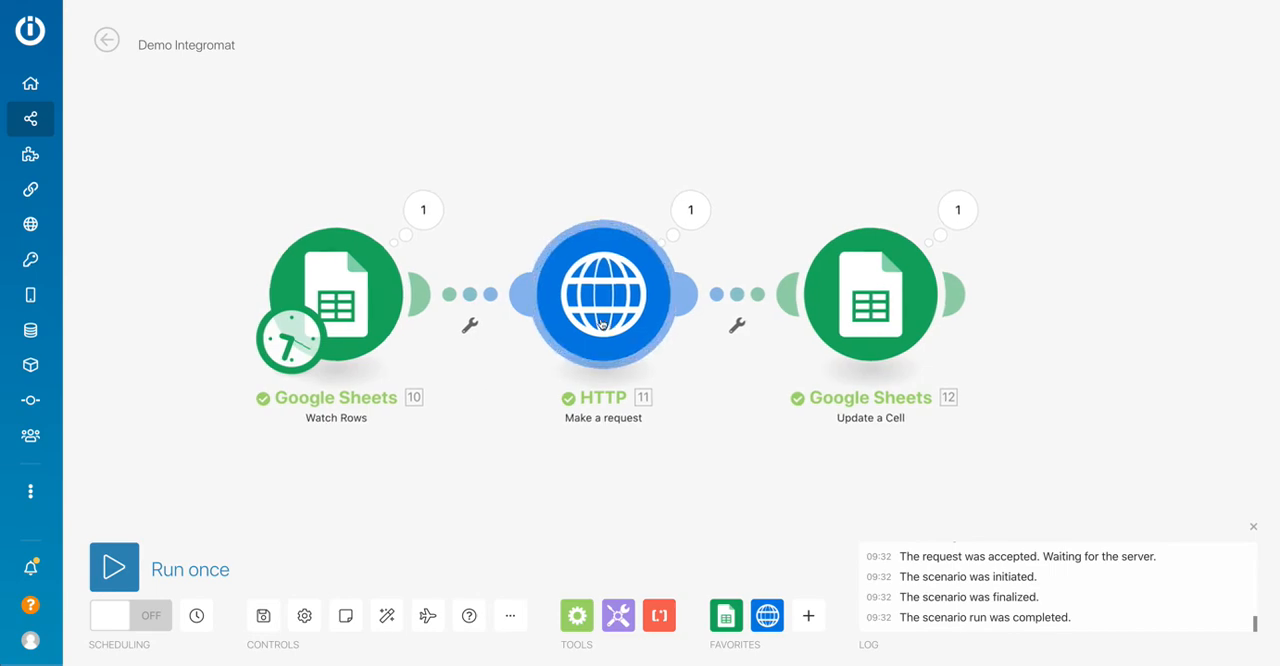
pyautogui.rightClick(600, 310)
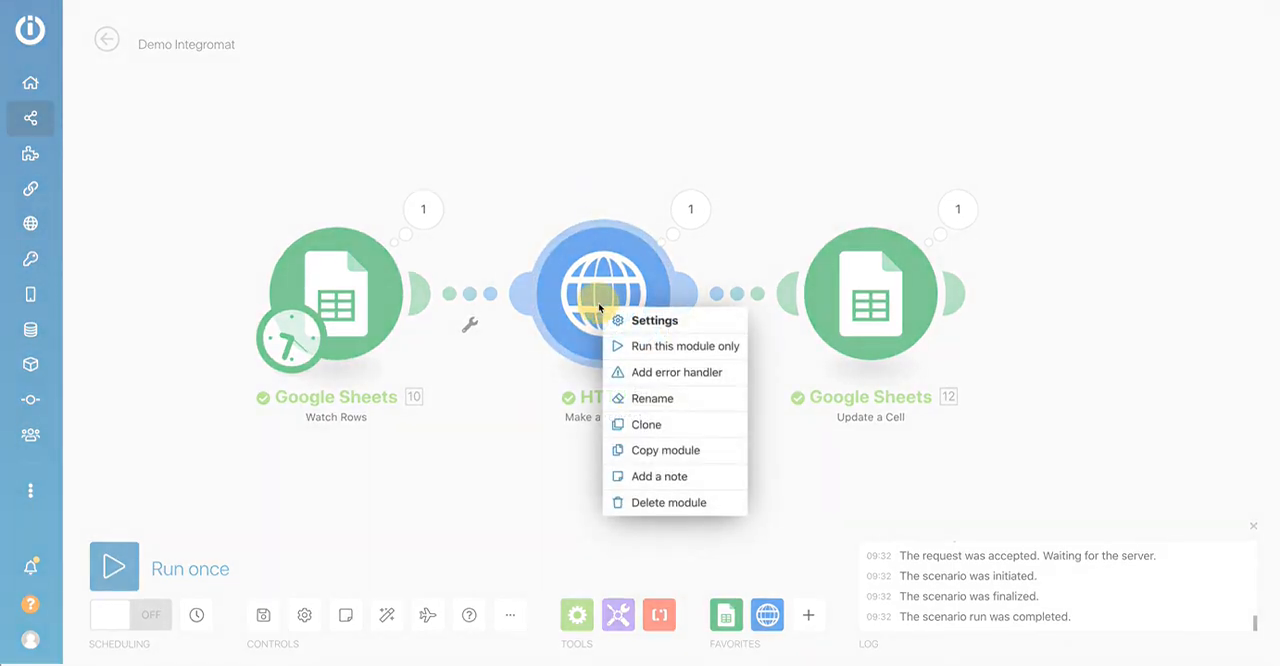
pyautogui.click(629, 400)
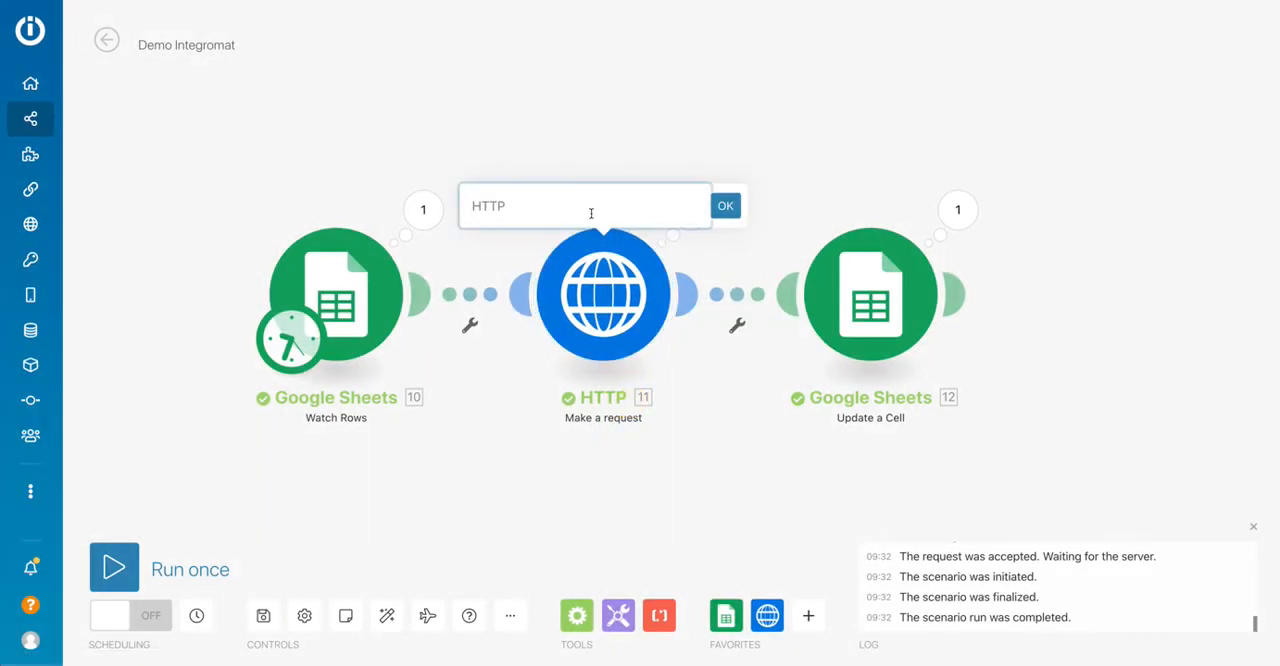
pyautogui.write('API CALL GOV FR')
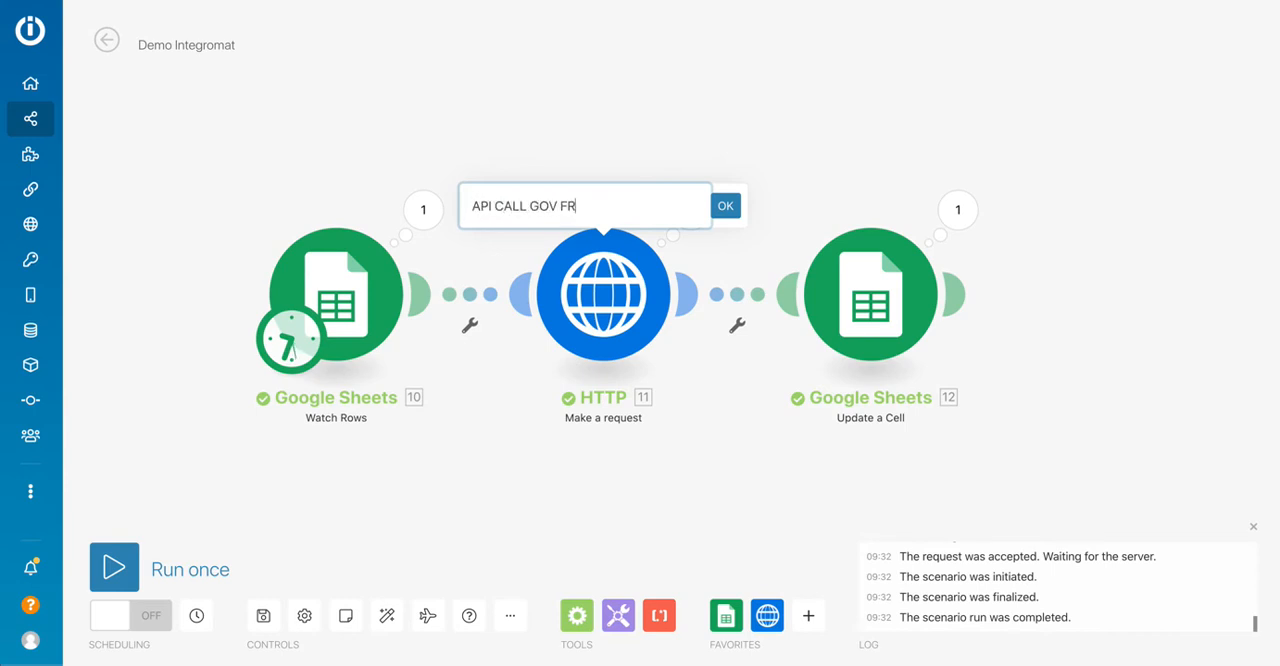
pyautogui.click(726, 208)
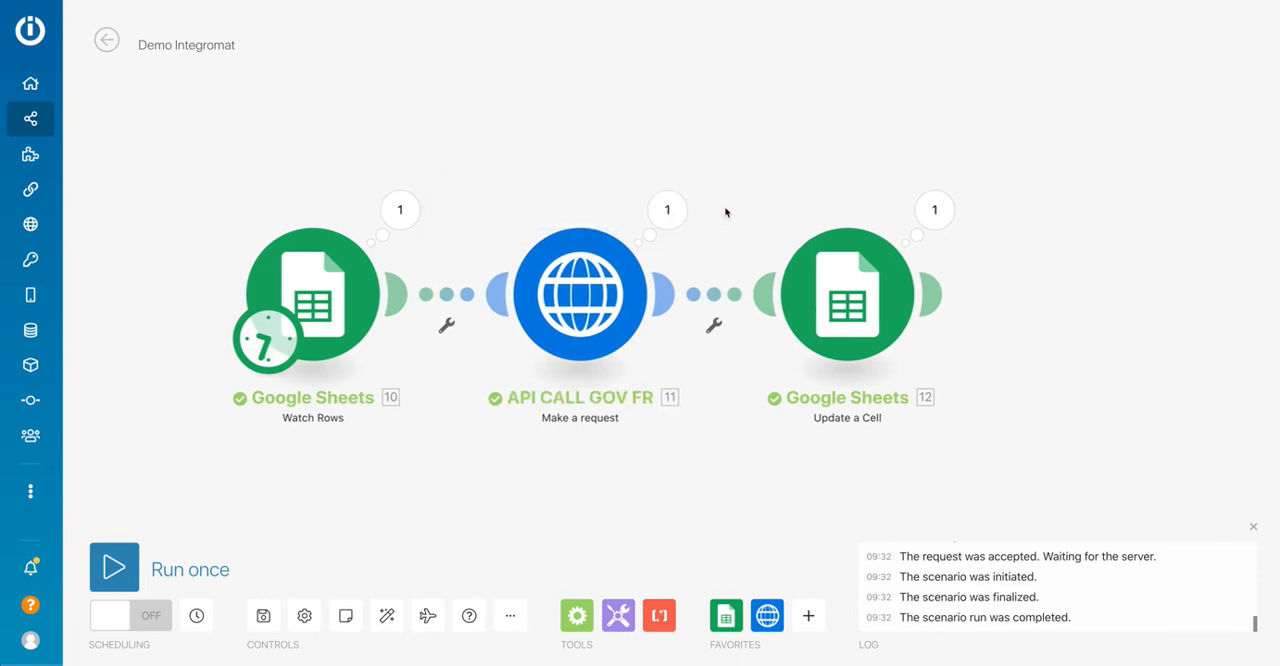
# Rename the Google Sheets Update a Cell module as CODE POSTAL.
pyautogui.rightClick(774, 298)
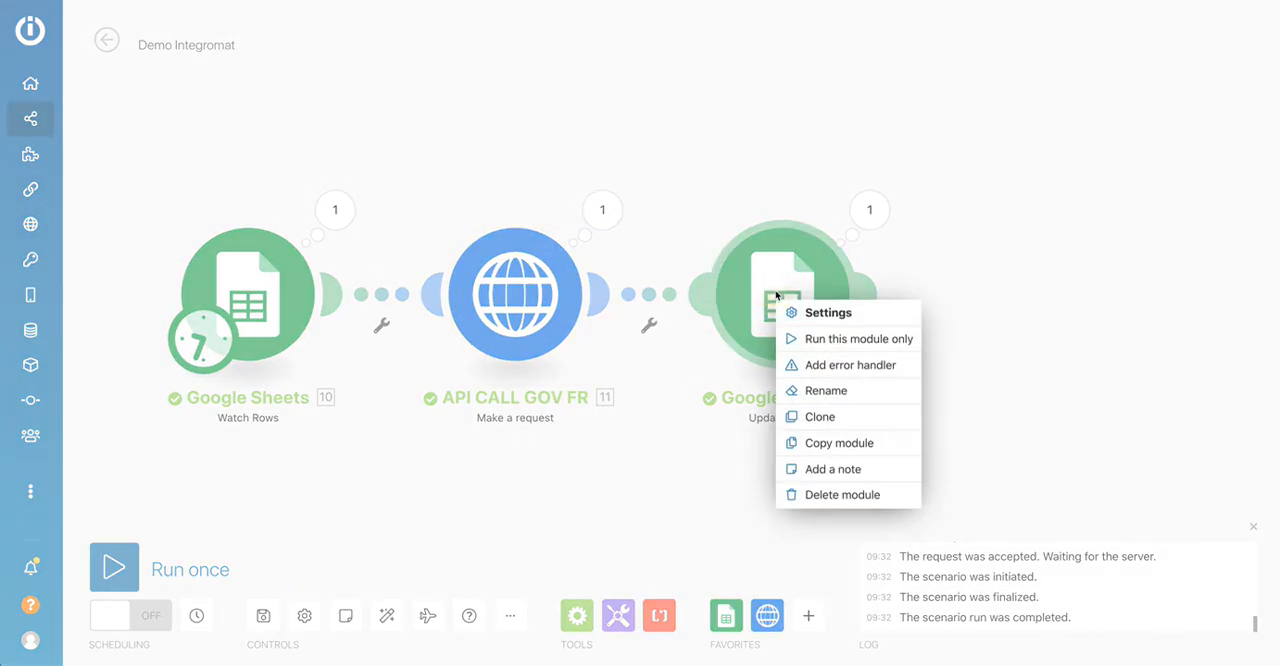
pyautogui.click(815, 396)
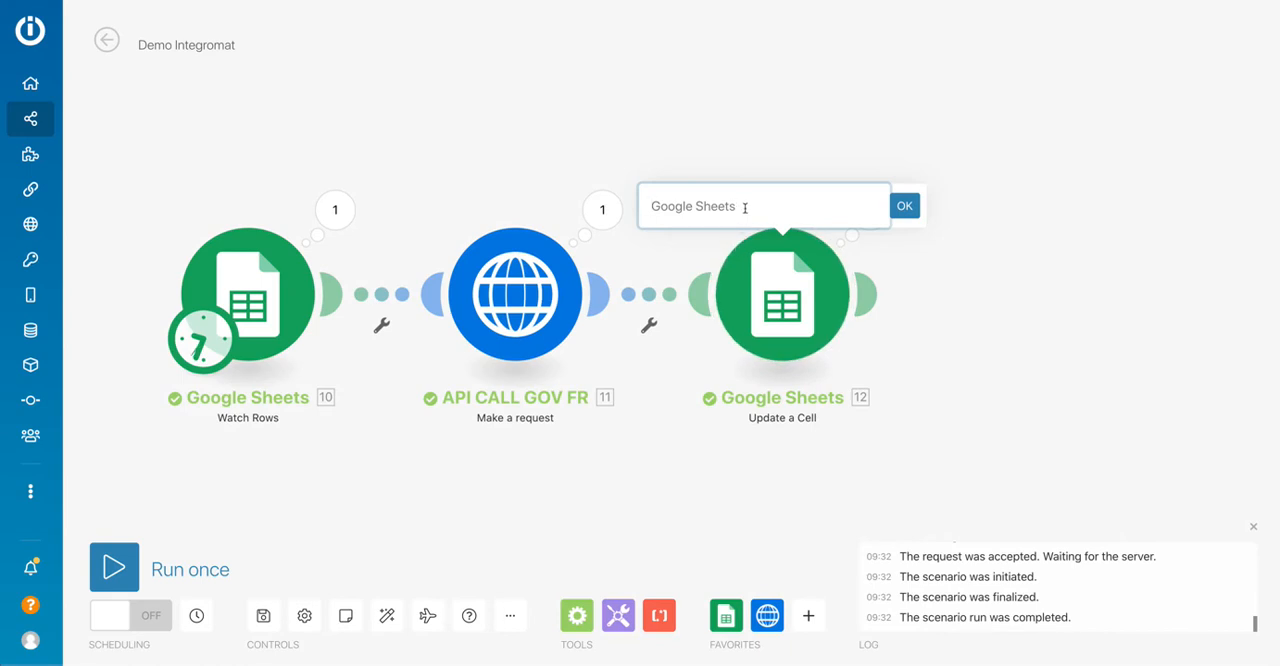
pyautogui.write('CODE POSTAL')
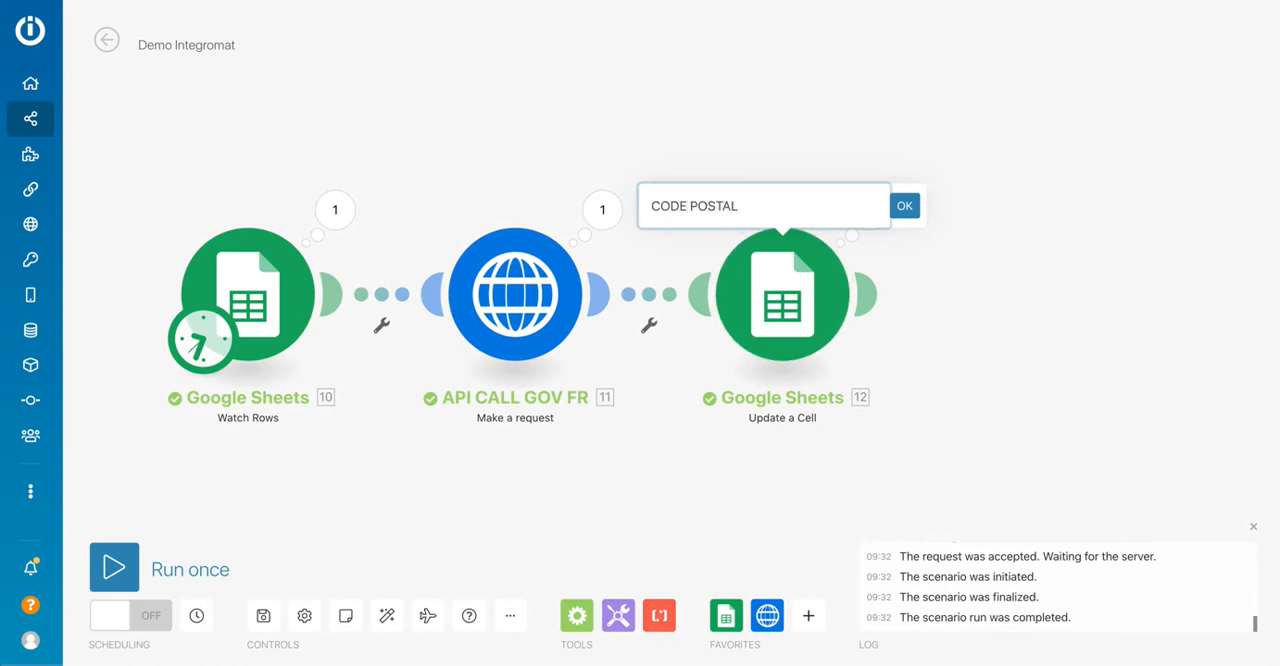
pyautogui.click(904, 206)
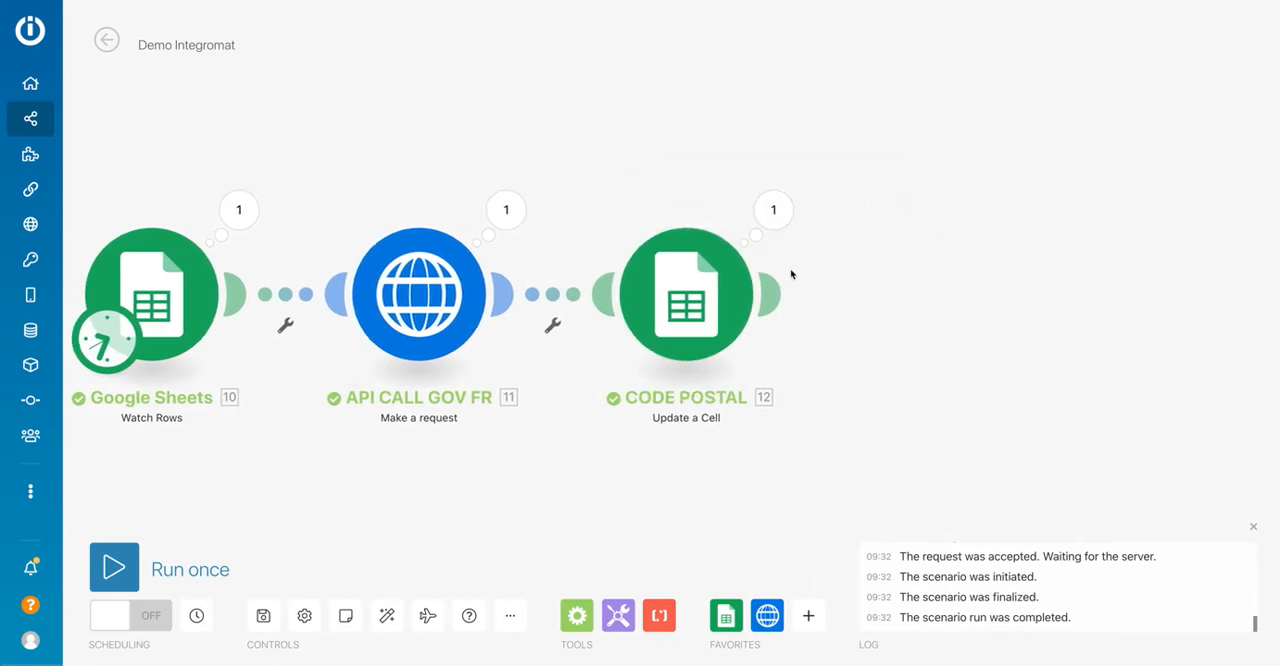
# Add a Google Sheets Update a Cell module after CODE POSTAL, using the Démo integromat spreadsheet and the LISTE sheet.
pyautogui.click(770, 294)
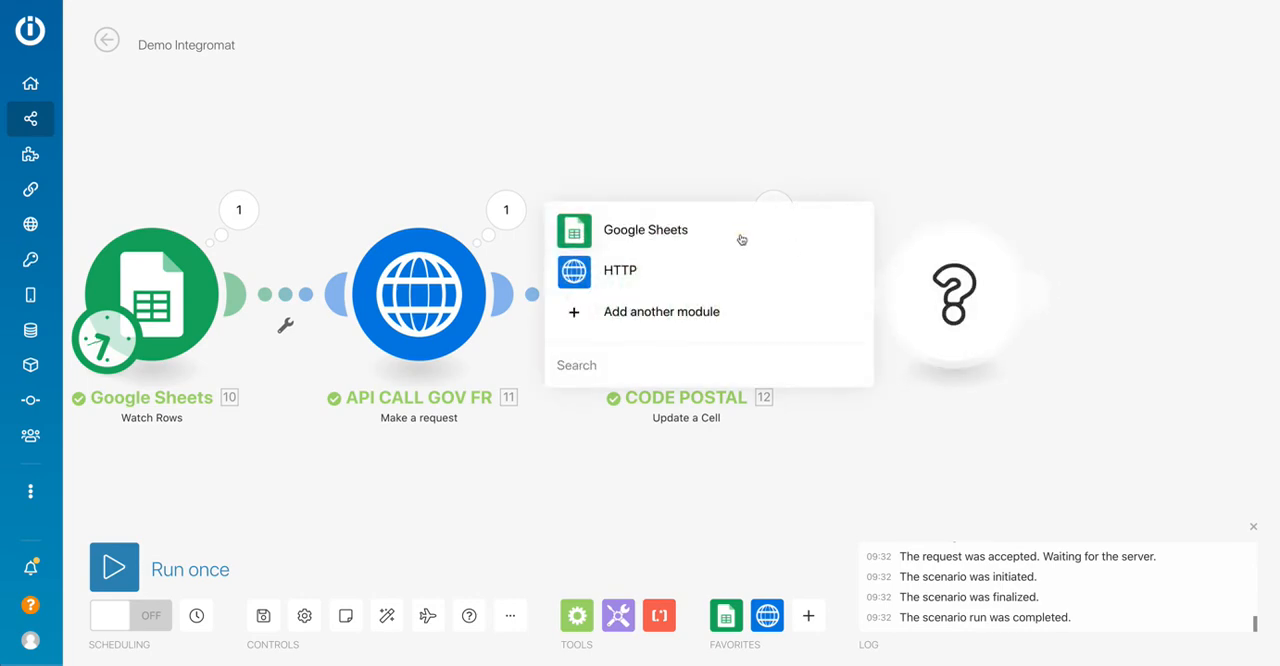
pyautogui.click(741, 239)
pyautogui.click(669, 286)
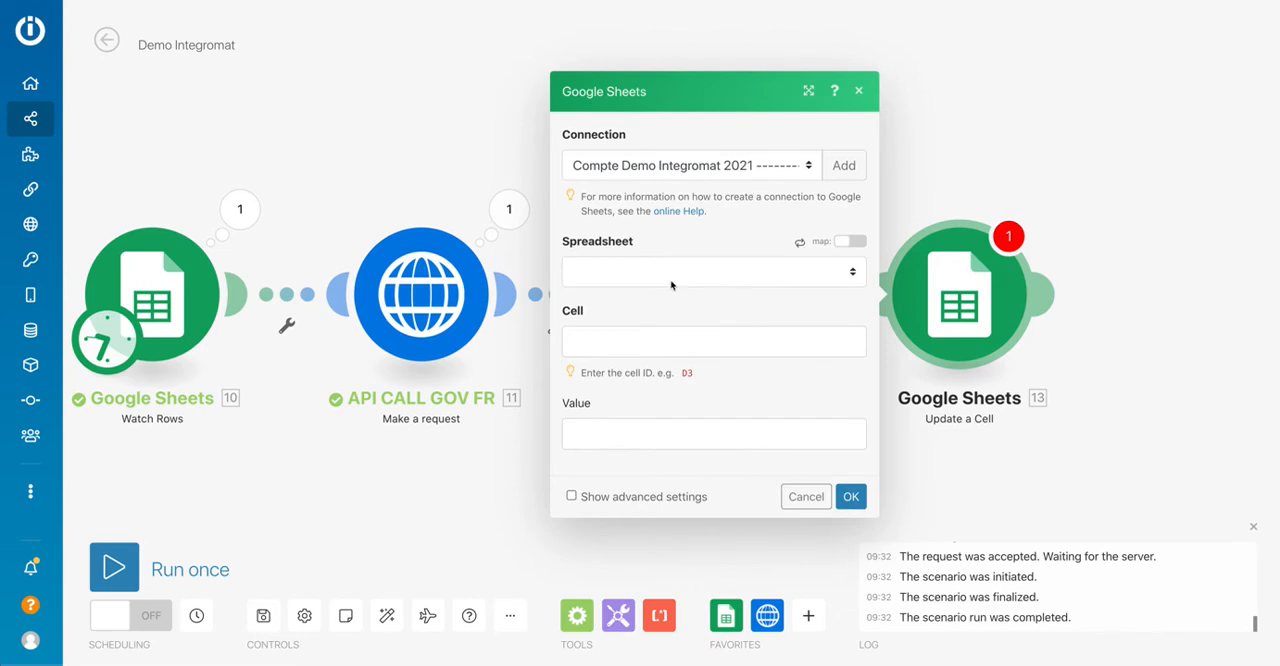
pyautogui.click(644, 272)
pyautogui.click(619, 286)
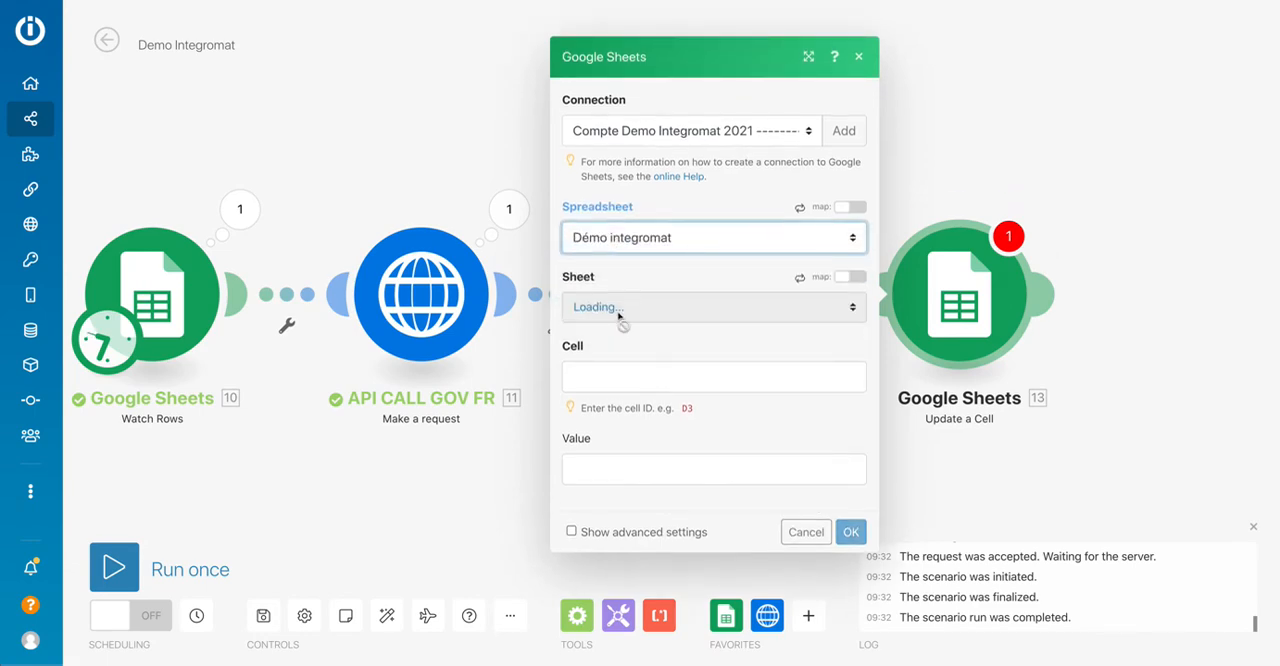
pyautogui.click(615, 313)
pyautogui.click(612, 319)
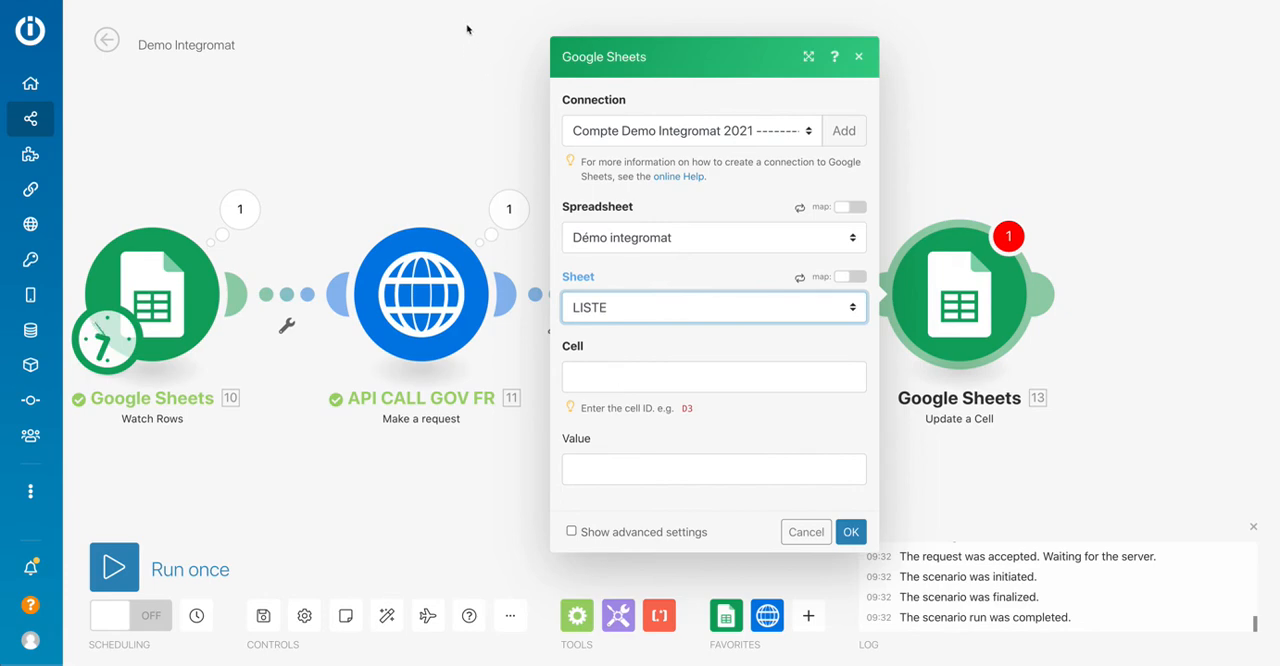
# Check the Population column's letter in the spreadsheet and set the new module's Cell to C followed by the Watch Rows Row number.
pyautogui.click(378, 1)
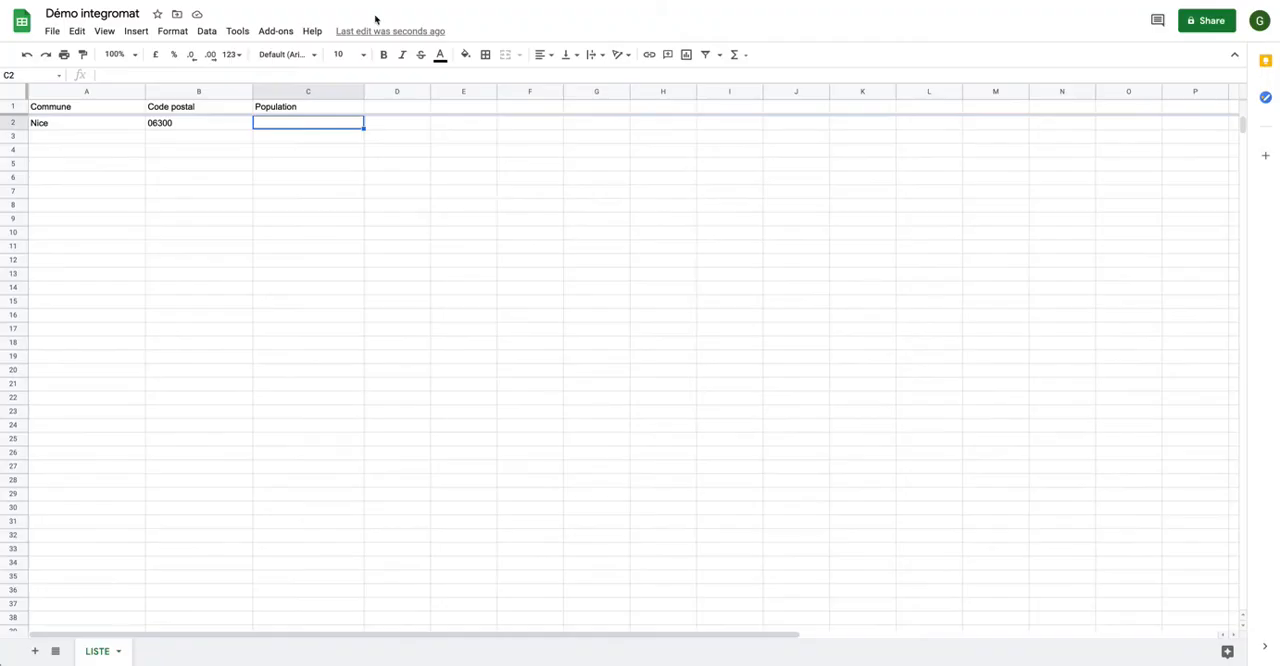
pyautogui.click(310, 93)
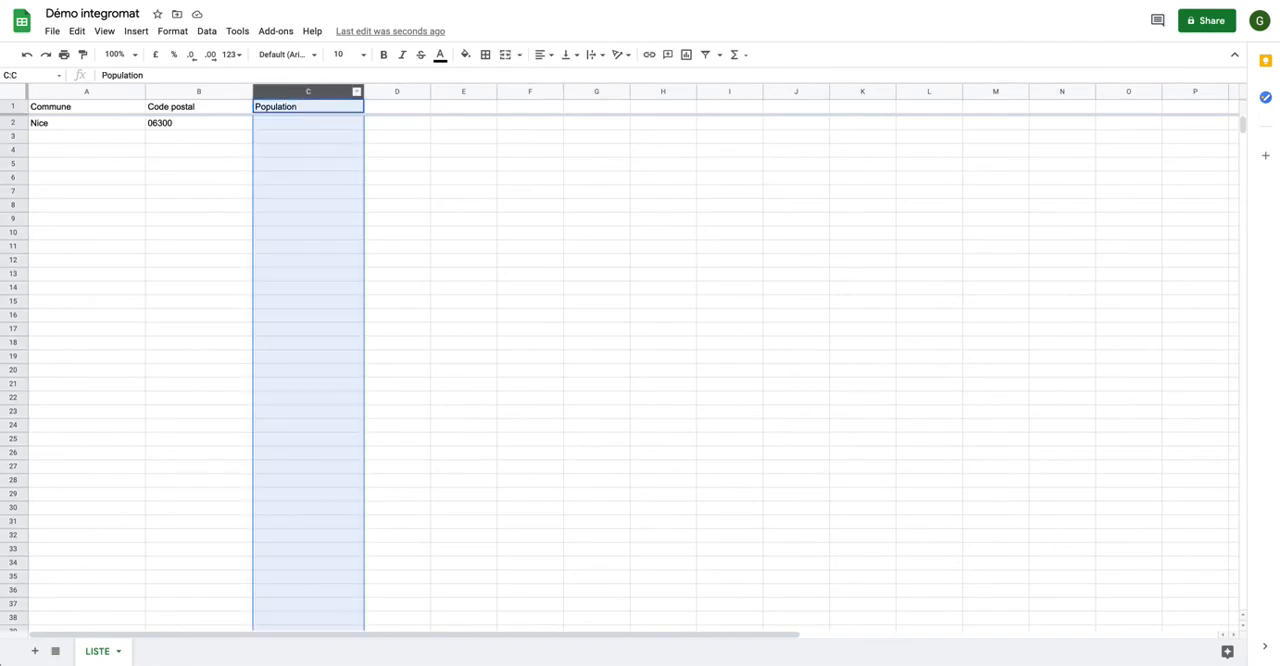
pyautogui.click(180, 1)
pyautogui.click(609, 372)
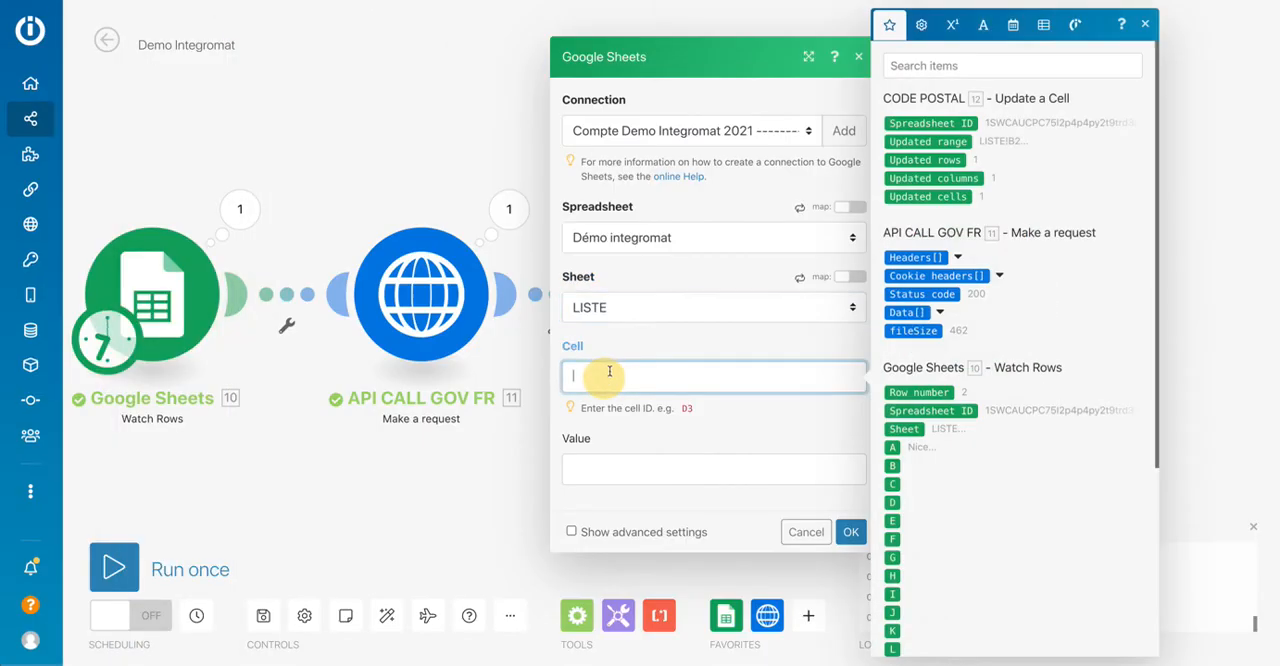
pyautogui.write('C')
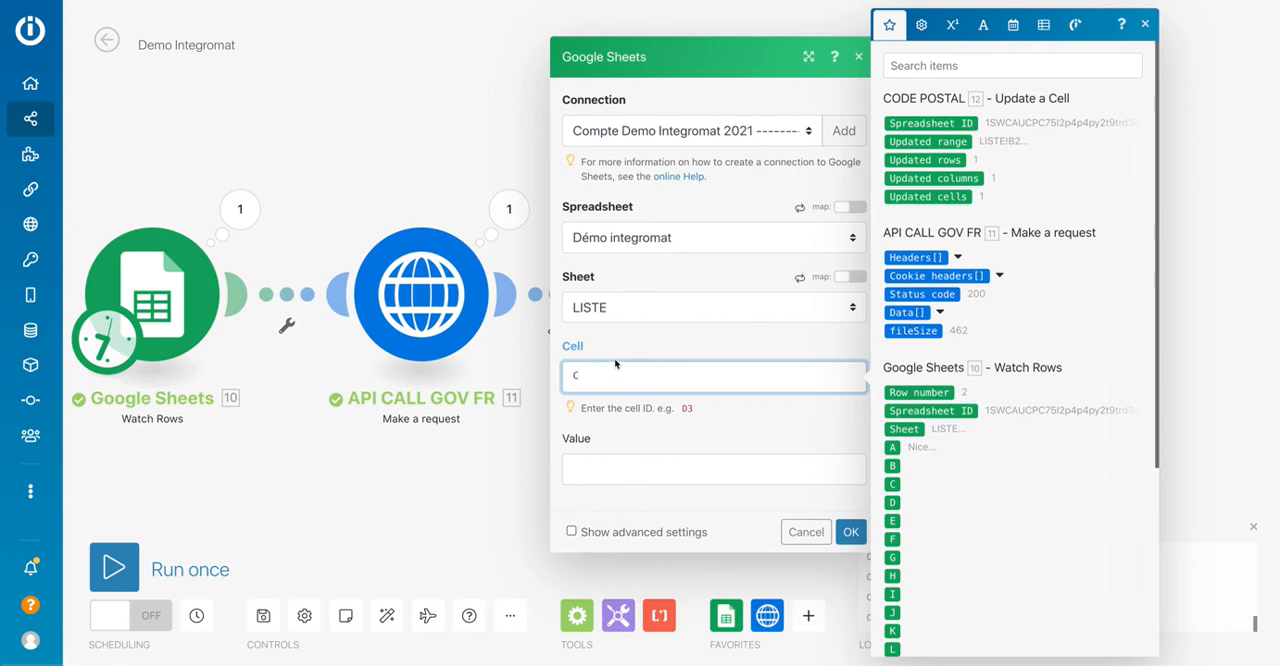
pyautogui.scroll(-1, 955, 355)
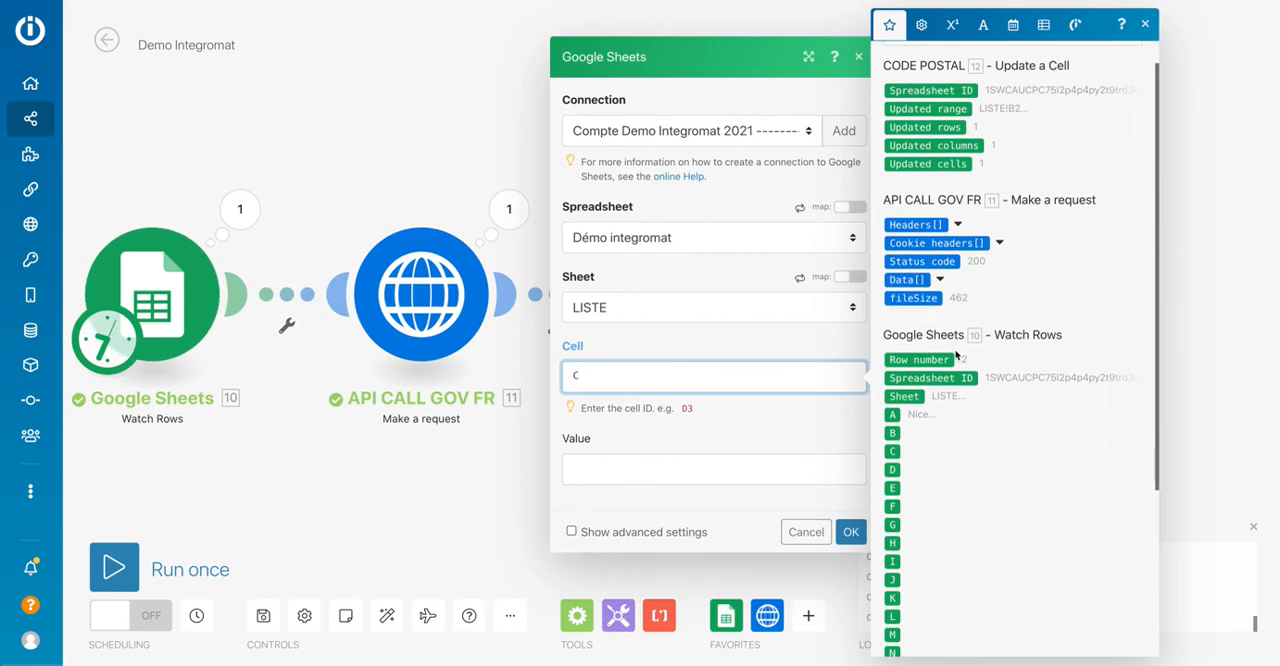
pyautogui.scroll(-1, 955, 355)
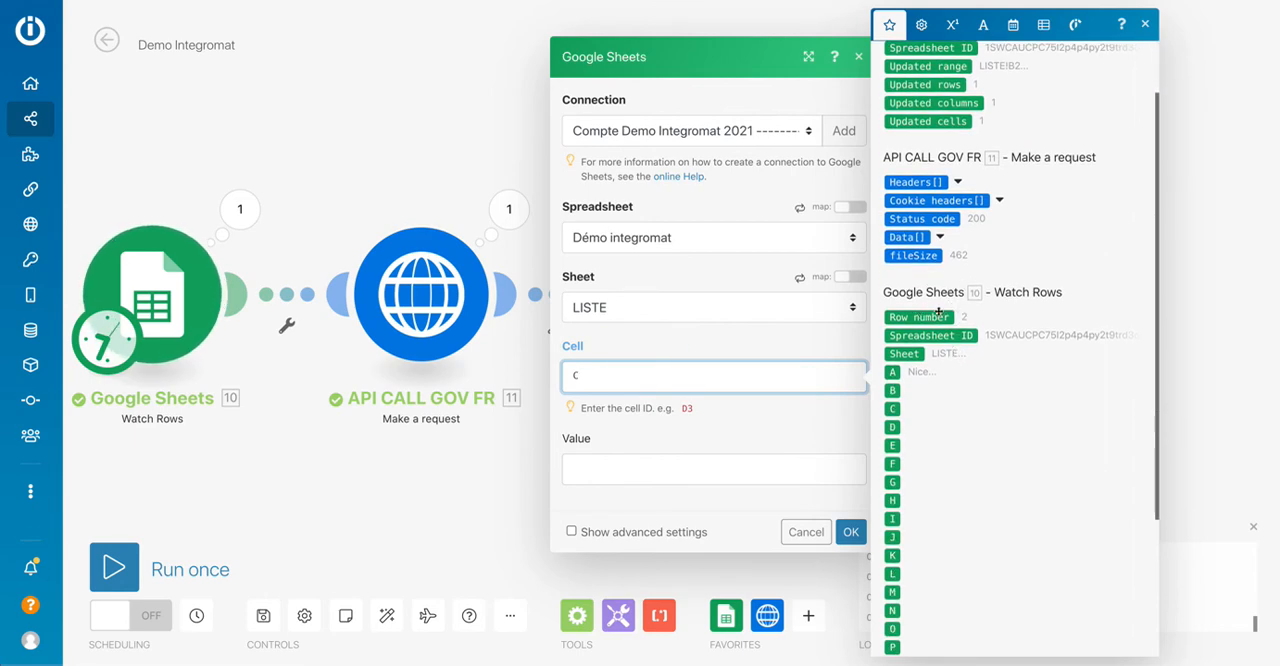
pyautogui.moveTo(939, 316); pyautogui.dragTo(757, 375)
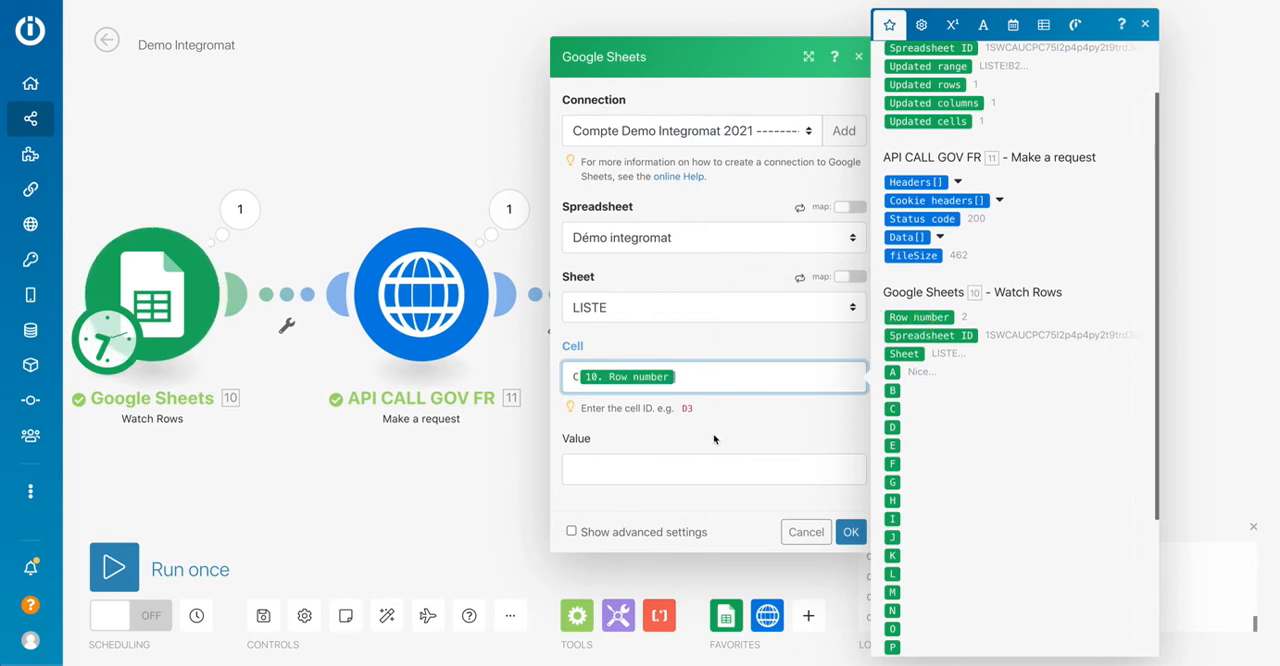
# Set the new Update a Cell module's Value to population from API CALL GOV FR's Data and save the module settings.
pyautogui.click(709, 466)
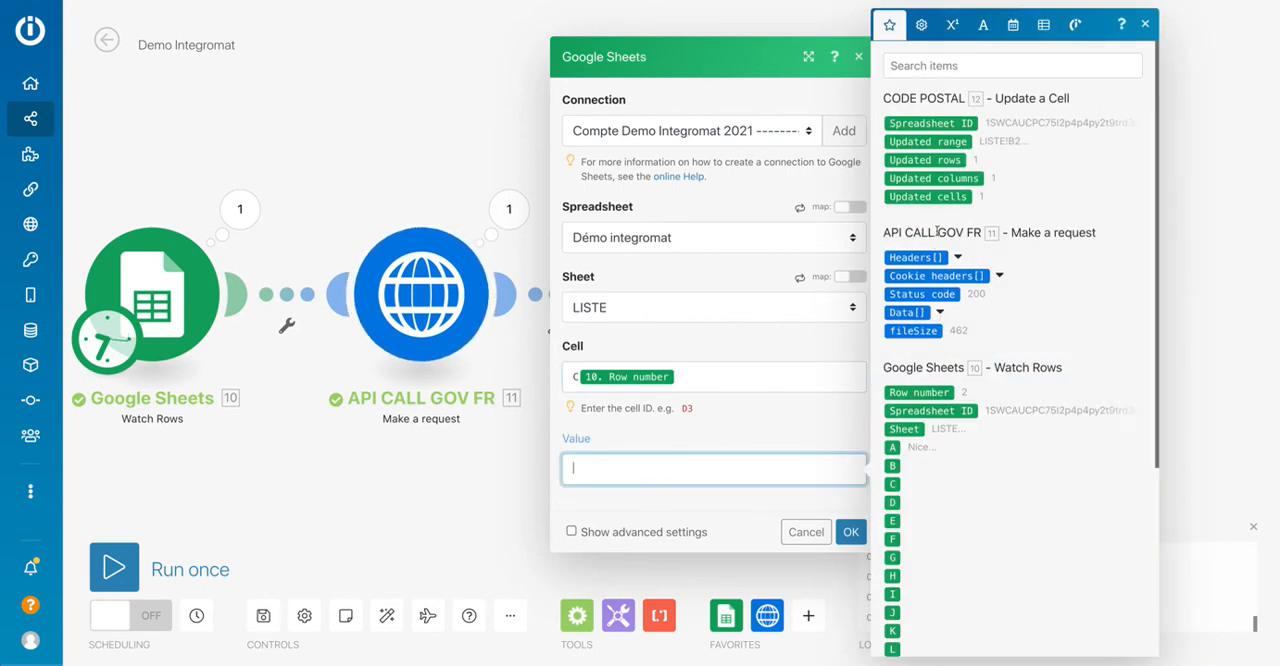
pyautogui.click(939, 312)
pyautogui.scroll(-1, 940, 314)
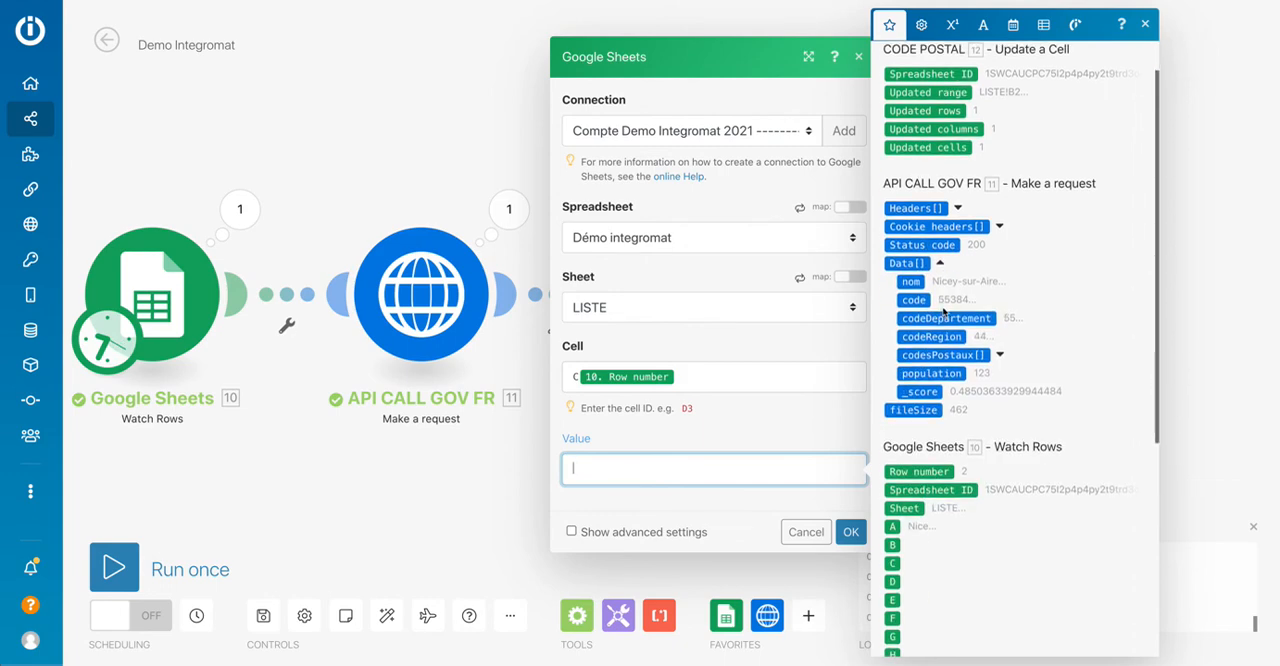
pyautogui.click(940, 373)
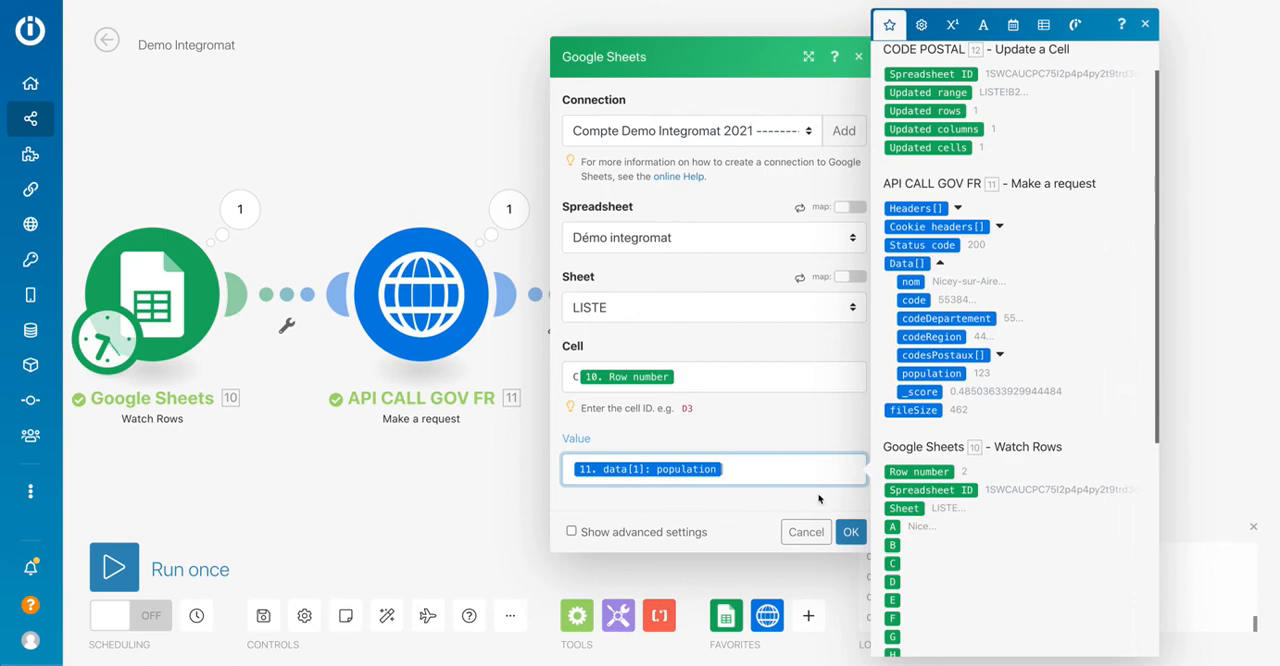
pyautogui.click(848, 530)
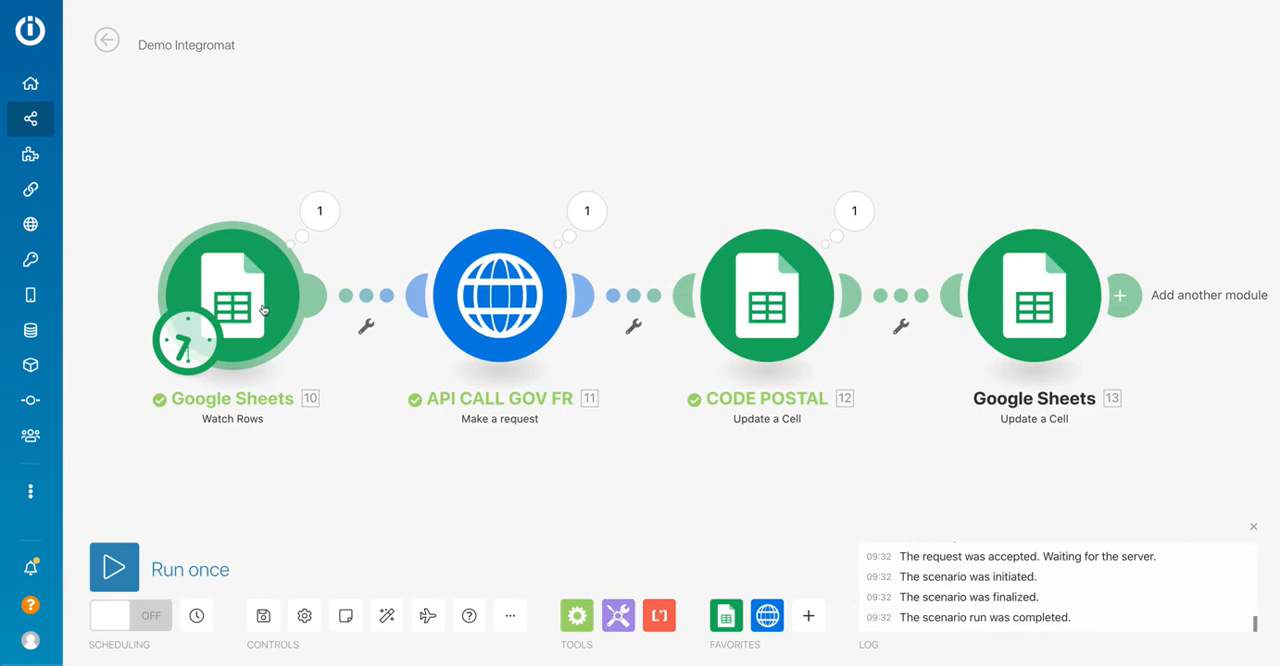
# Set the Watch Rows module to start from the manually chosen row 2, Nice.
pyautogui.rightClick(263, 310)
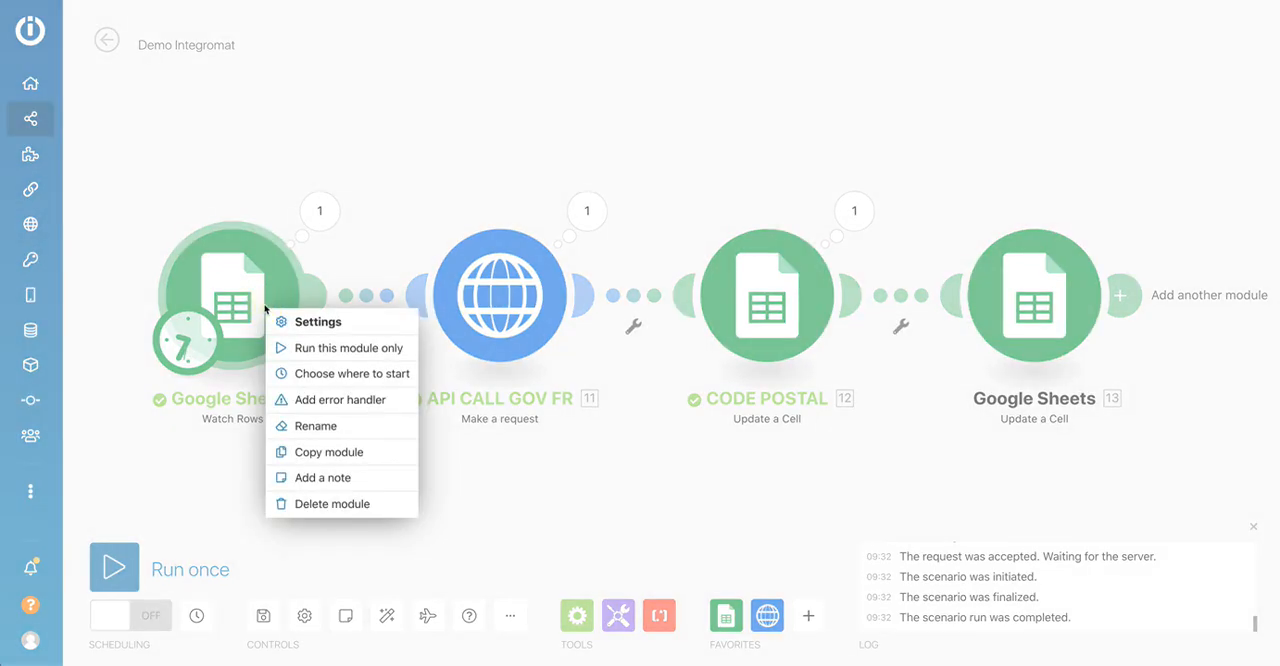
pyautogui.click(300, 371)
pyautogui.click(376, 341)
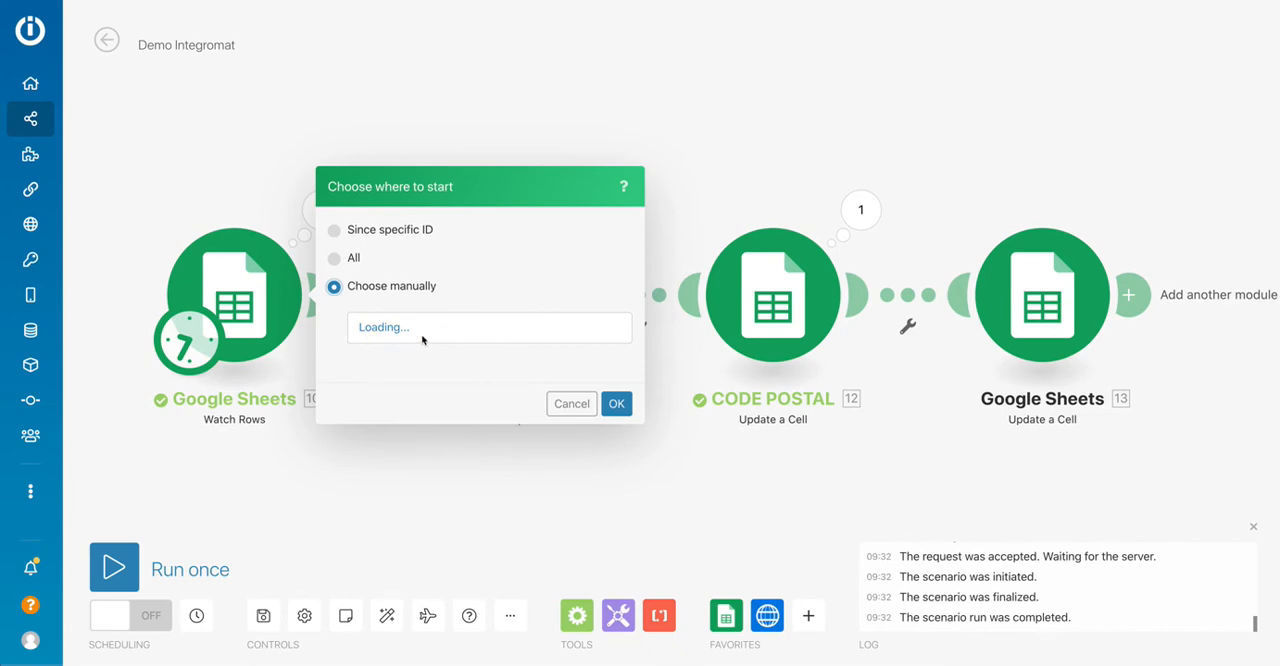
pyautogui.click(615, 403)
# Rename the last Google Sheets Update a Cell module as POPULATION and save the scenario.
pyautogui.scroll(1, 319, 444)
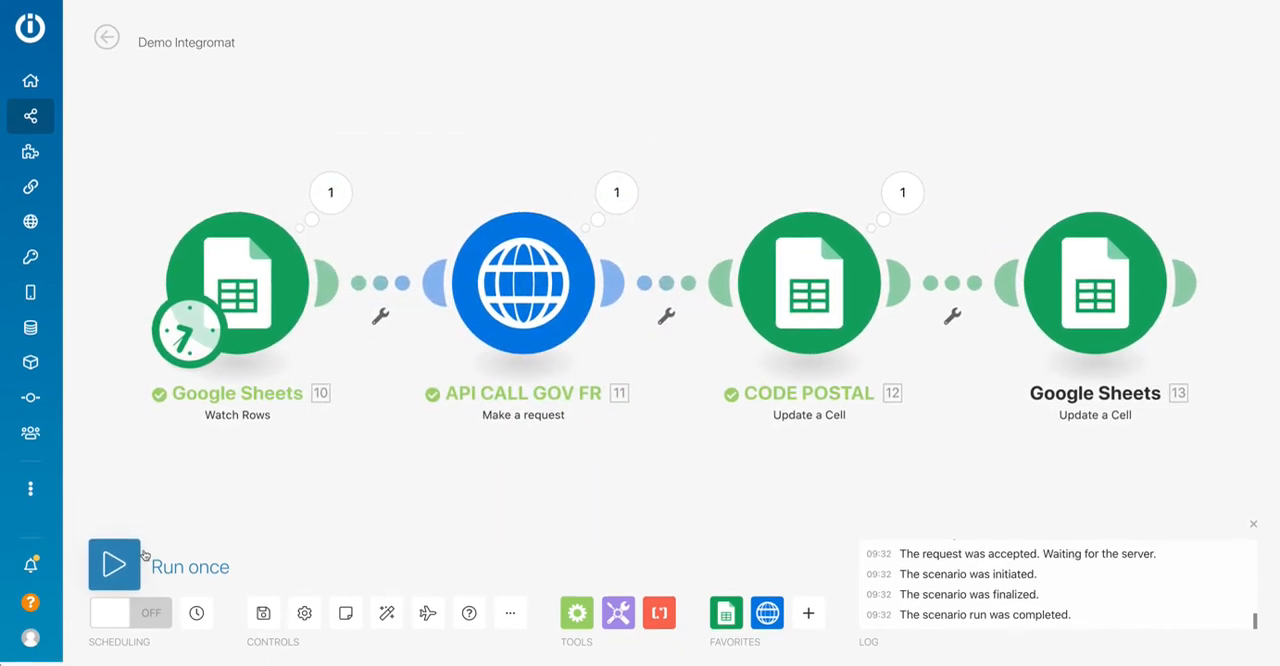
pyautogui.scroll(-1, 170, 540)
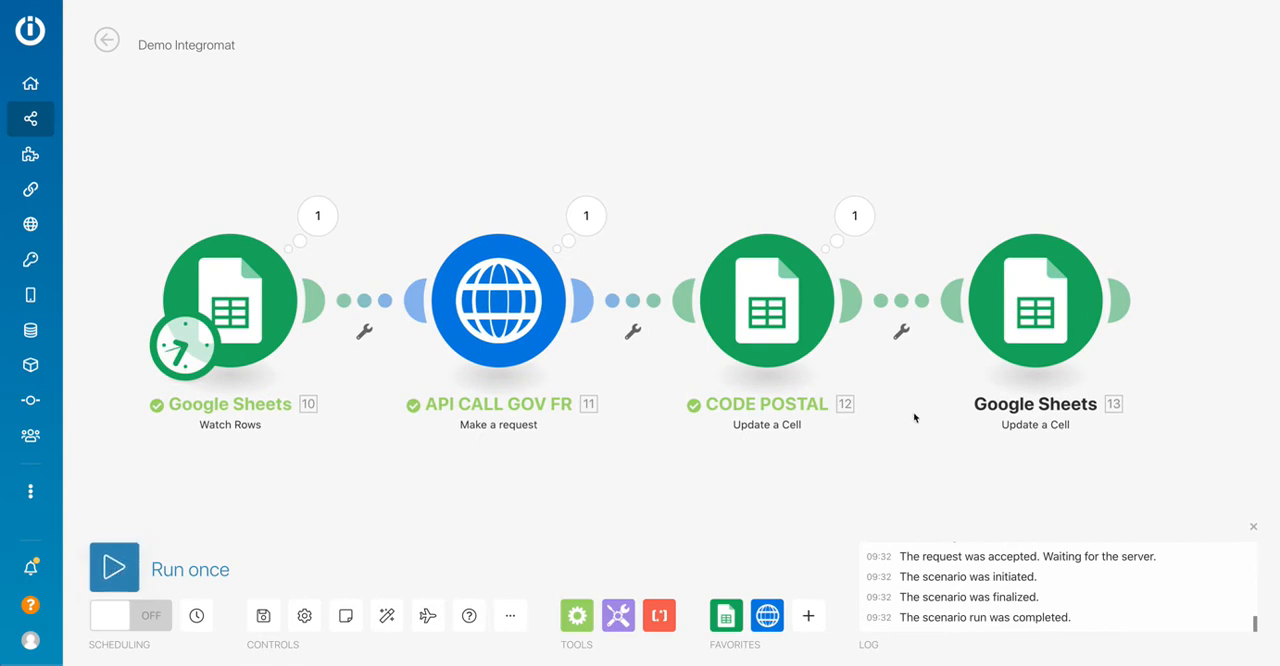
pyautogui.rightClick(1066, 322)
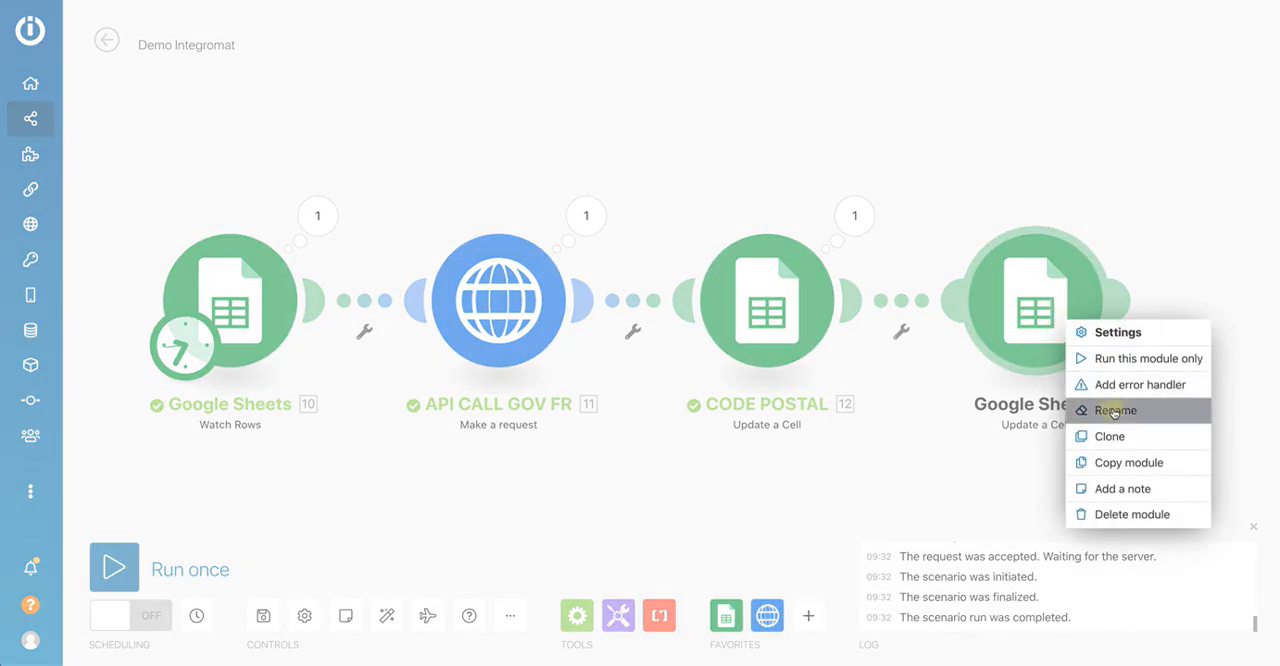
pyautogui.click(1118, 410)
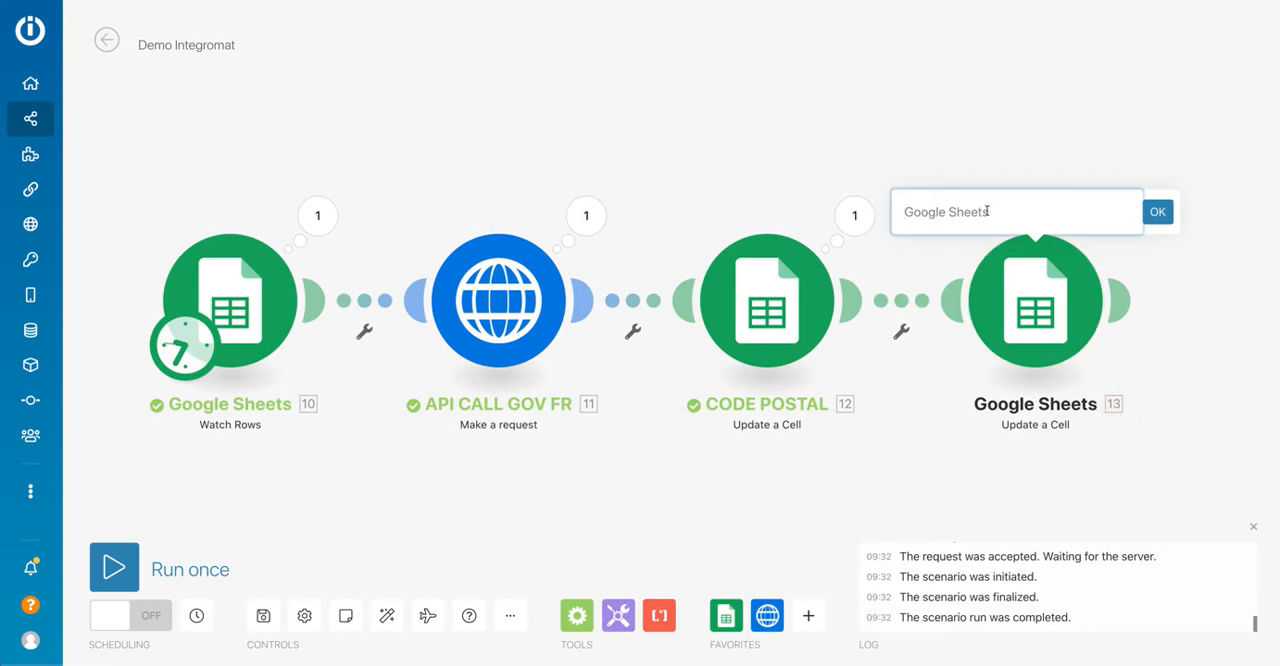
pyautogui.write('POPULATION')
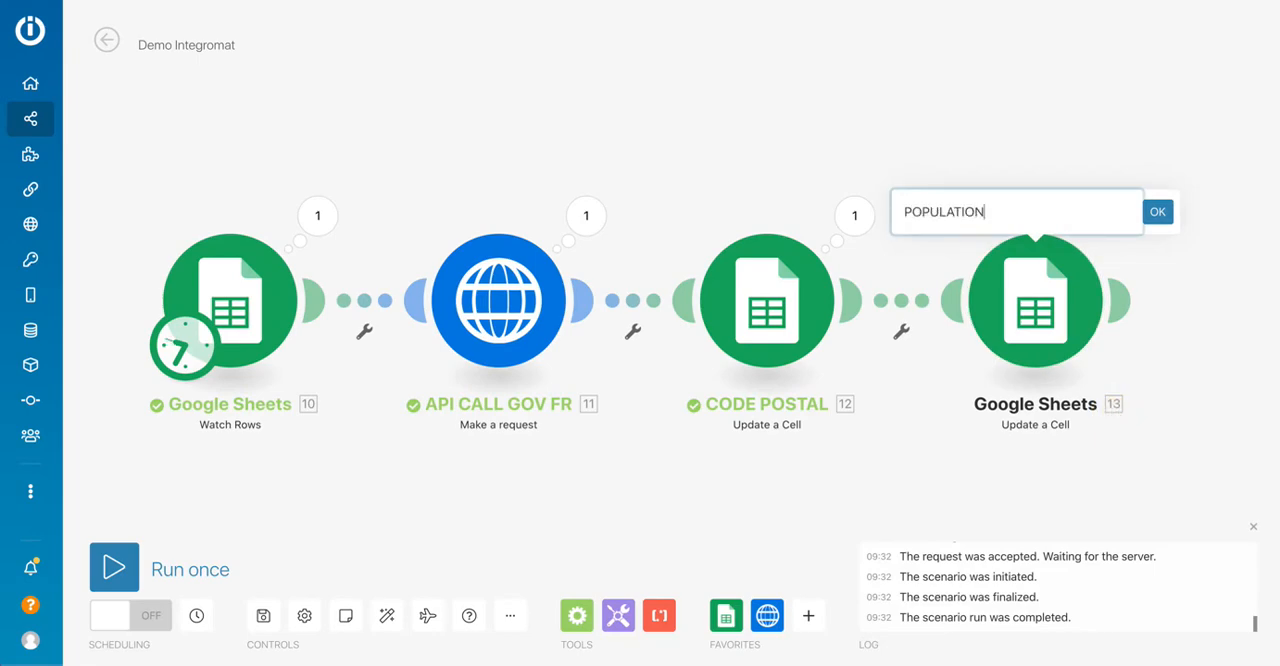
pyautogui.click(1157, 212)
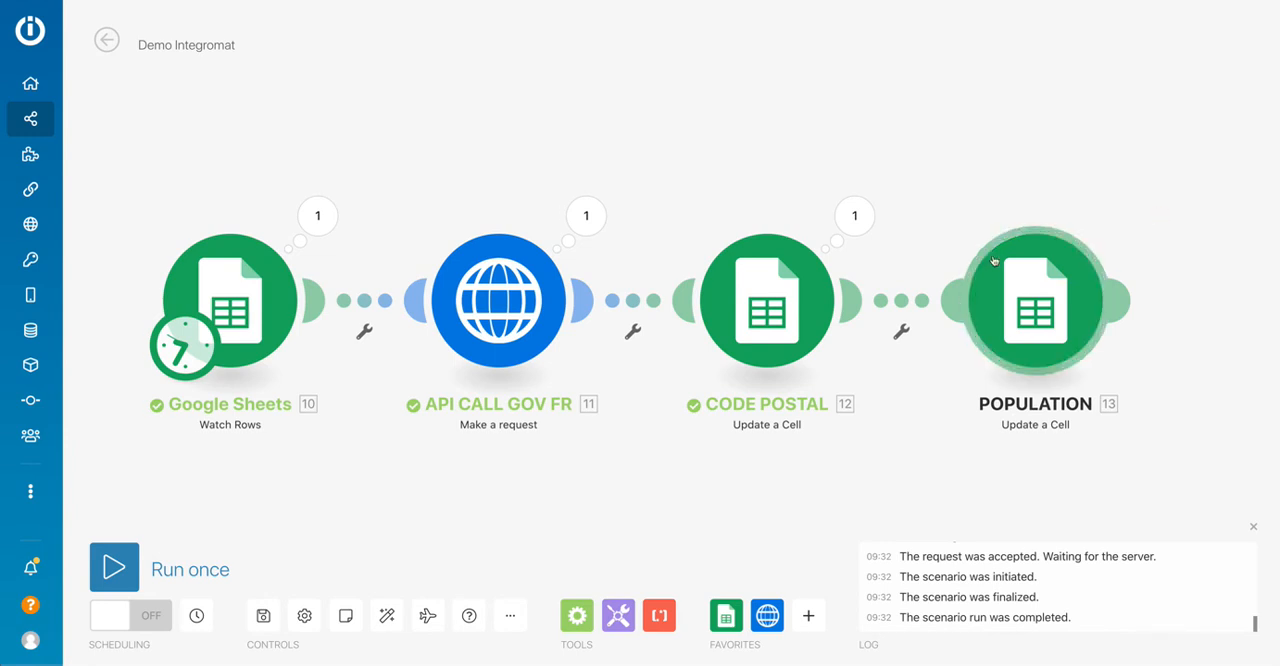
pyautogui.click(263, 615)
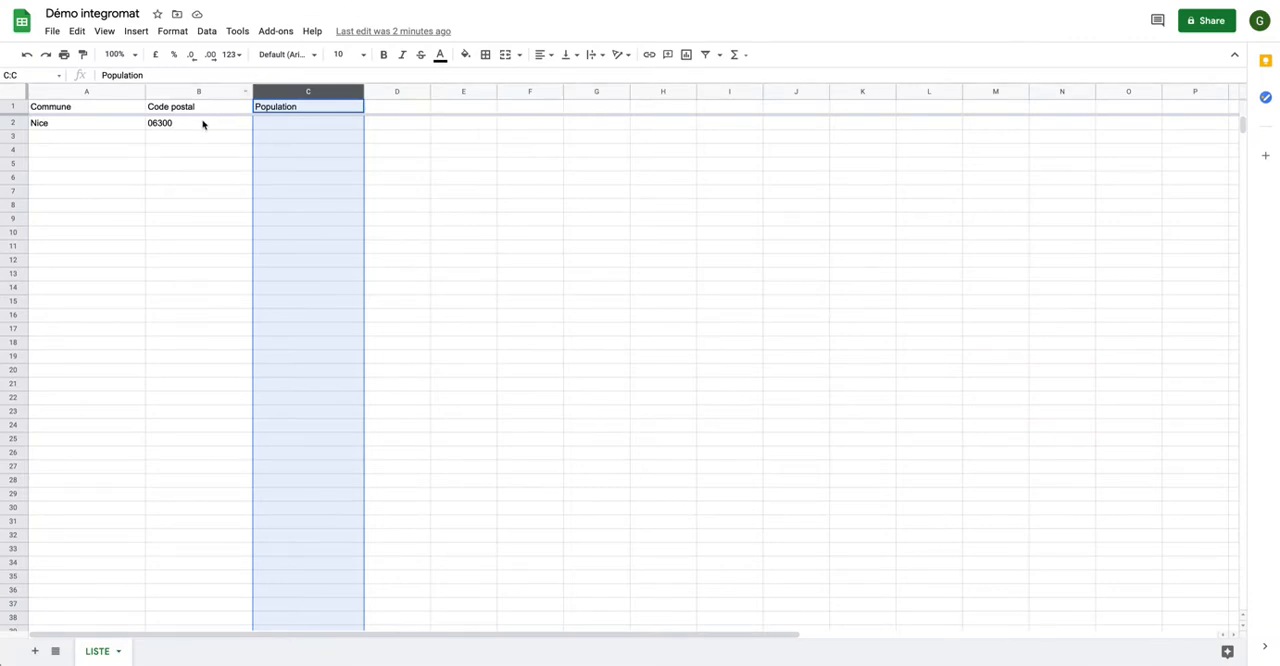
# Clear Nice's postal code in cell B2, then run the scenario once and check the row in the spreadsheet.
pyautogui.click(201, 123)
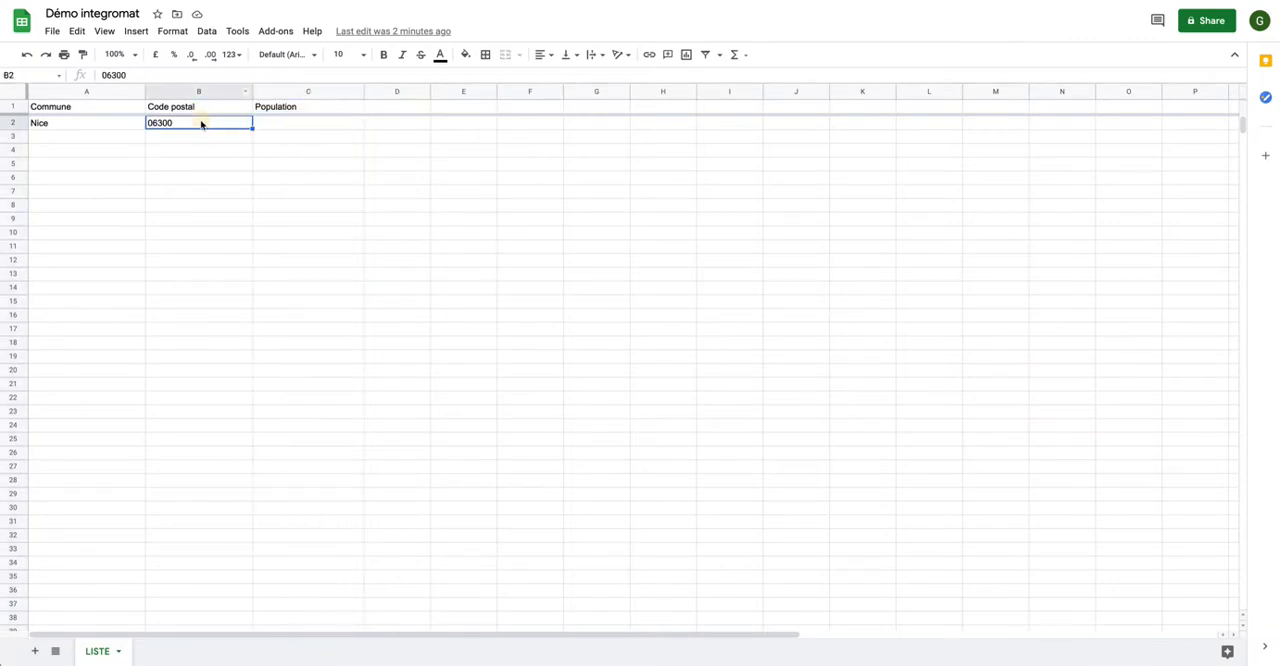
pyautogui.click(351, 180)
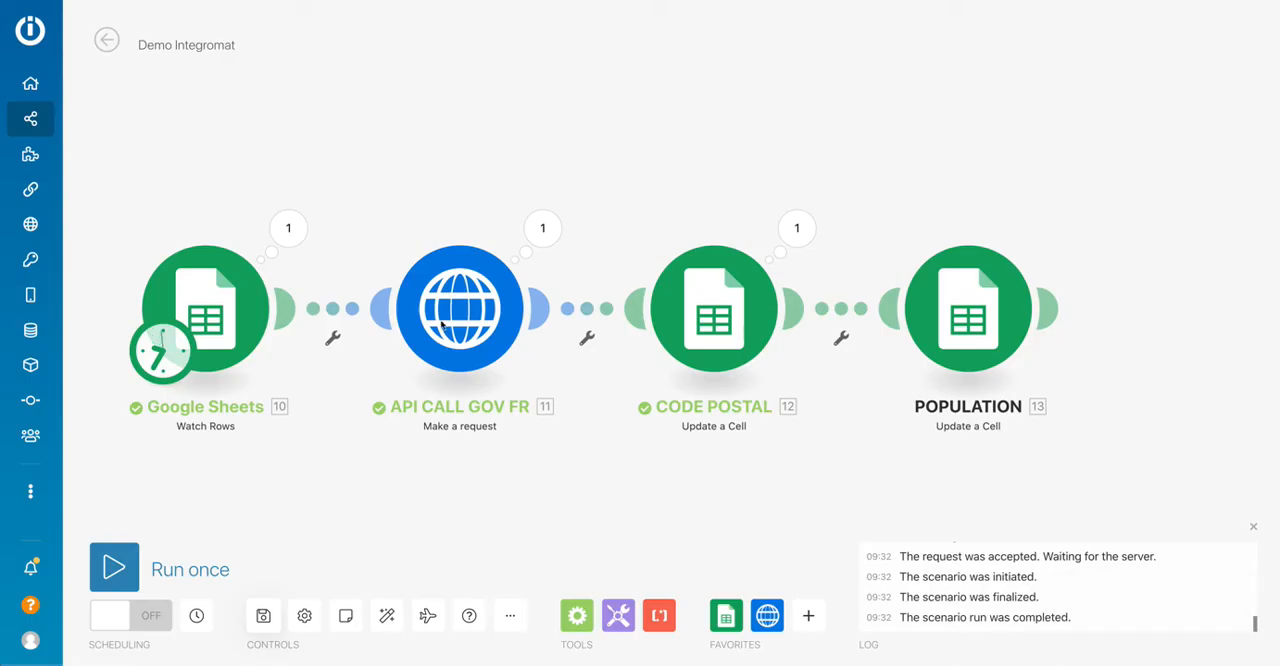
pyautogui.click(115, 570)
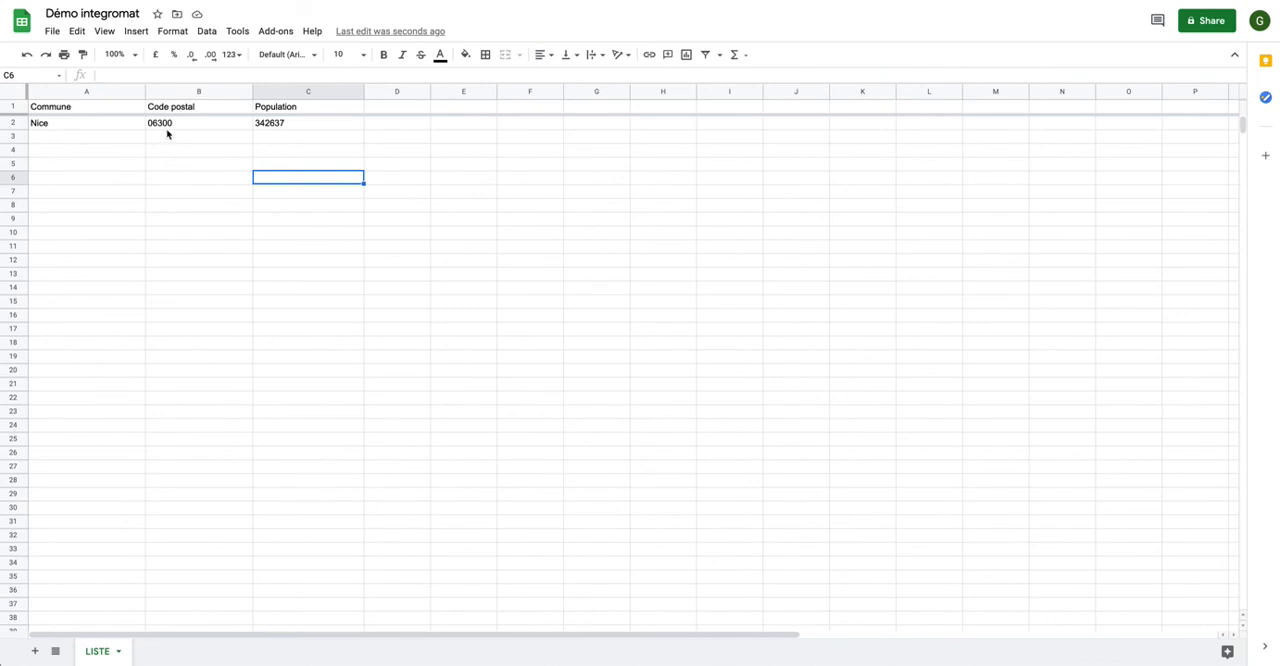
pyautogui.click(290, 124)
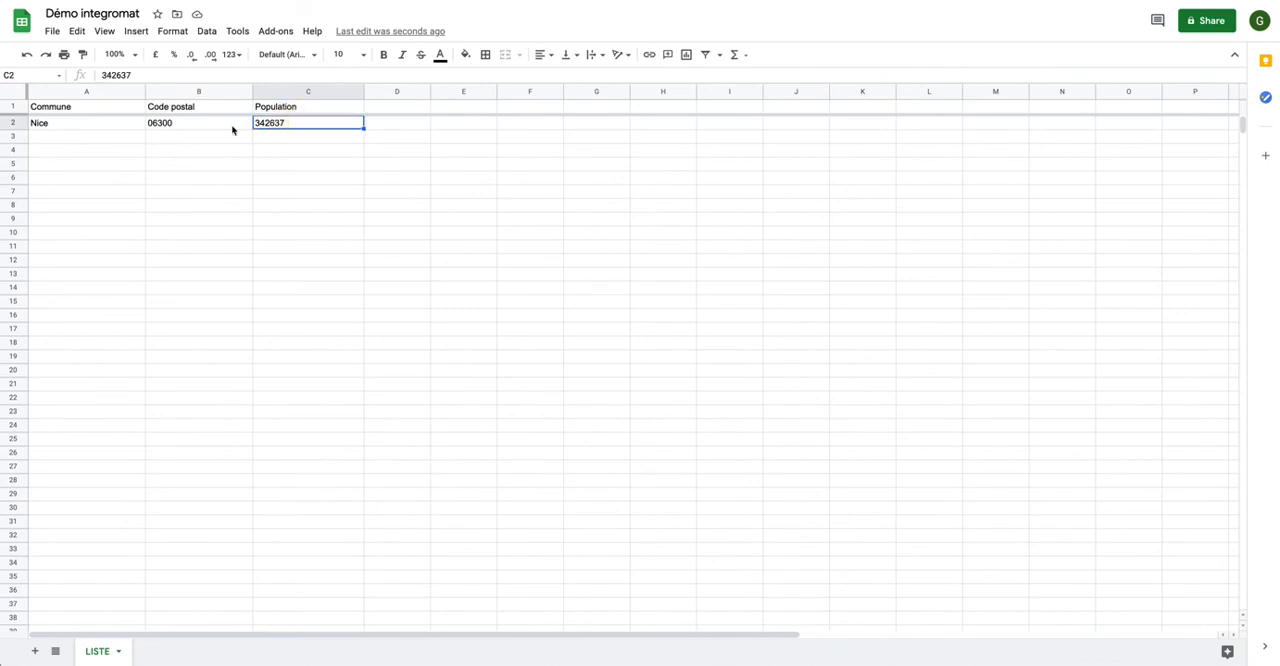
pyautogui.click(130, 130)
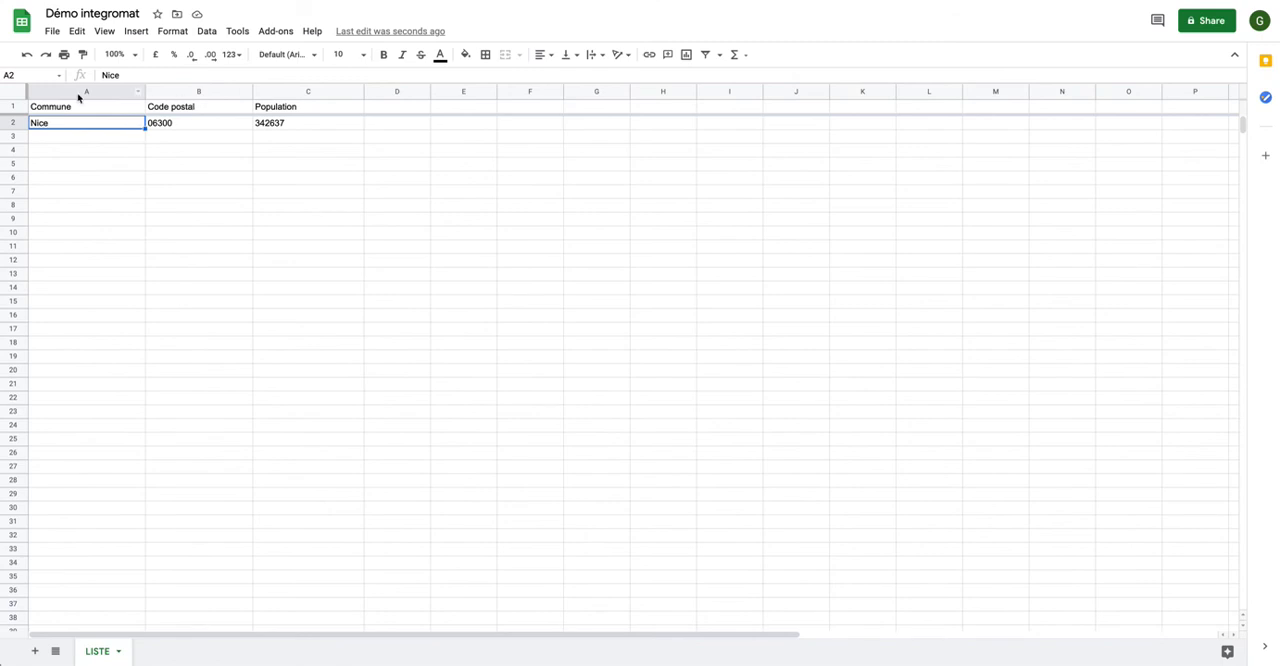
# Enter the communes Paris, Lyon, Dijon and Marseille in cells A3 to A6 of the LISTE sheet.
pyautogui.click(77, 142)
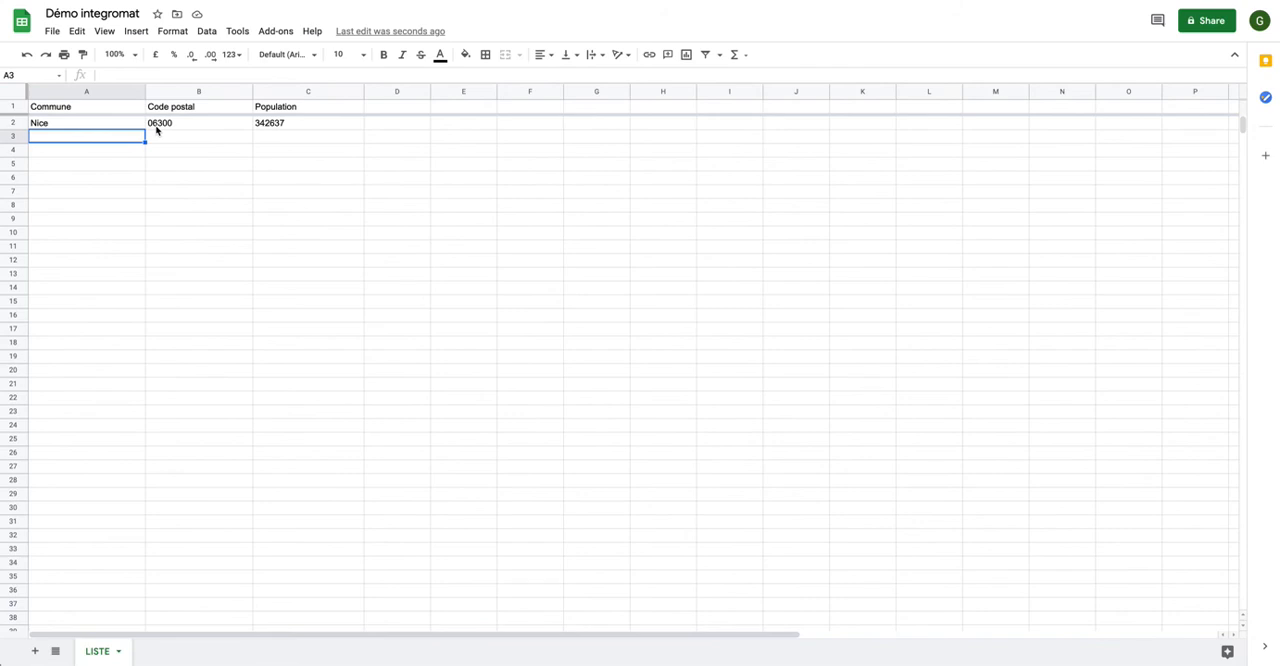
pyautogui.write('Paris')
pyautogui.press('Return')
pyautogui.write('L')
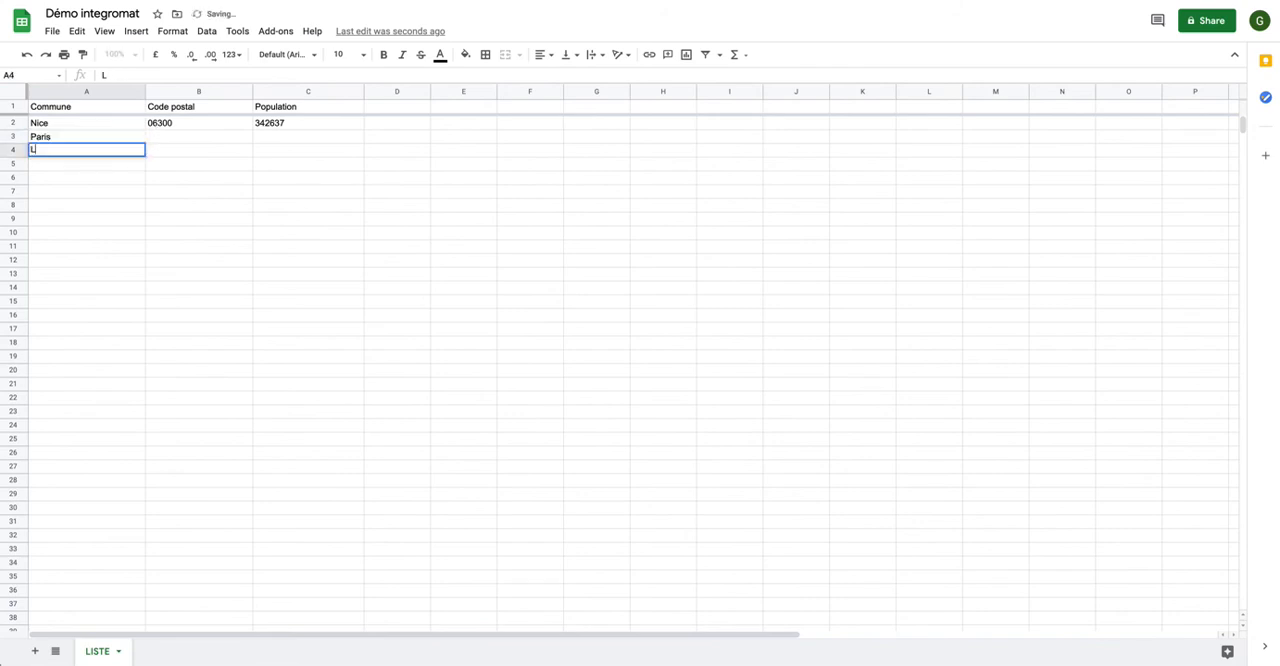
pyautogui.write('yin')
pyautogui.press('BackSpace')
pyautogui.press('BackSpace')
pyautogui.write('on')
pyautogui.press('Return')
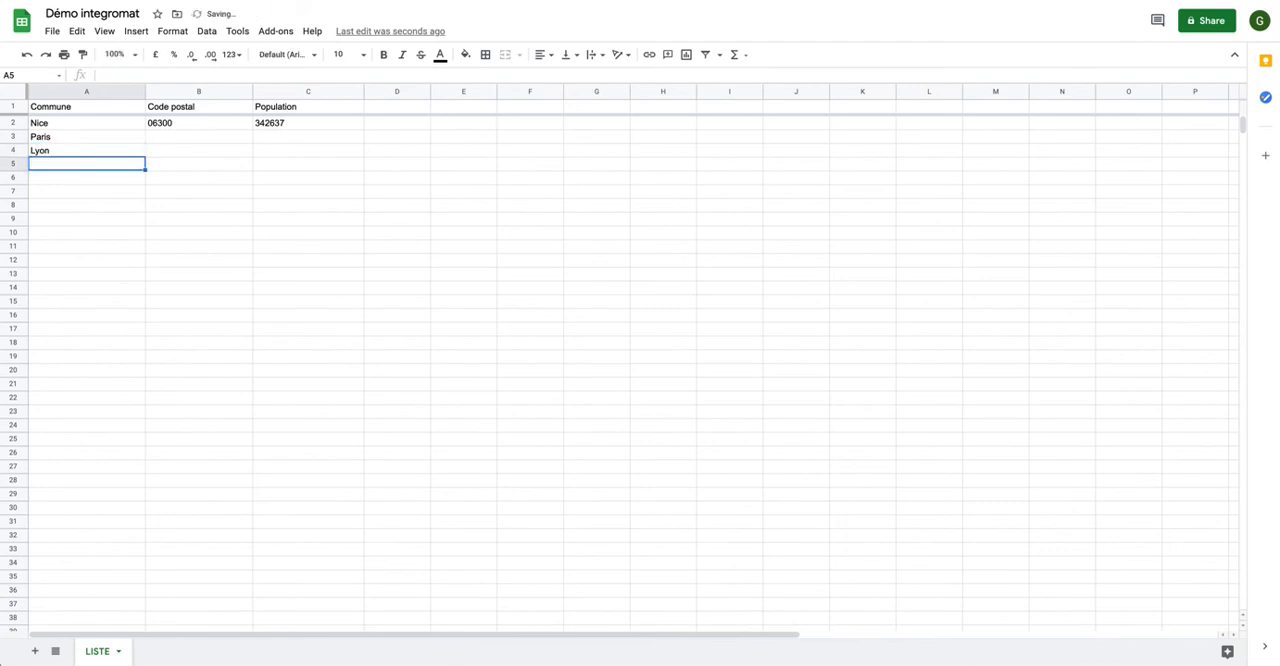
pyautogui.write('Dijon')
pyautogui.press('Return')
pyautogui.write('Marseille')
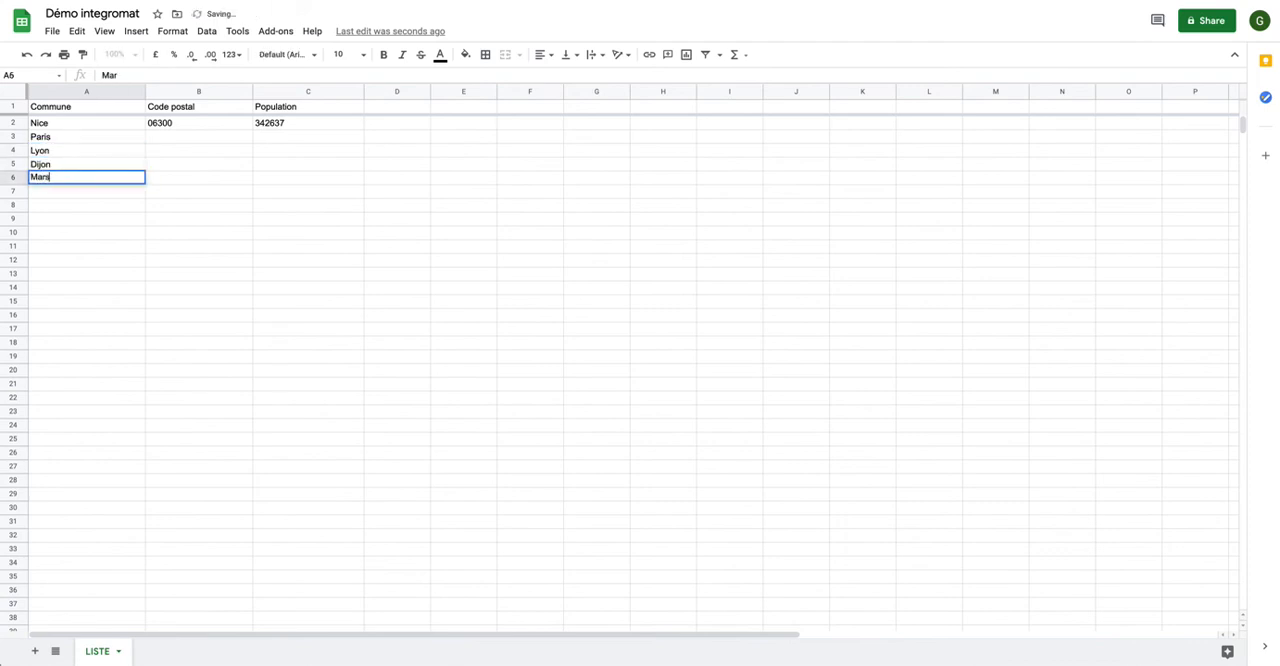
pyautogui.press('Return')
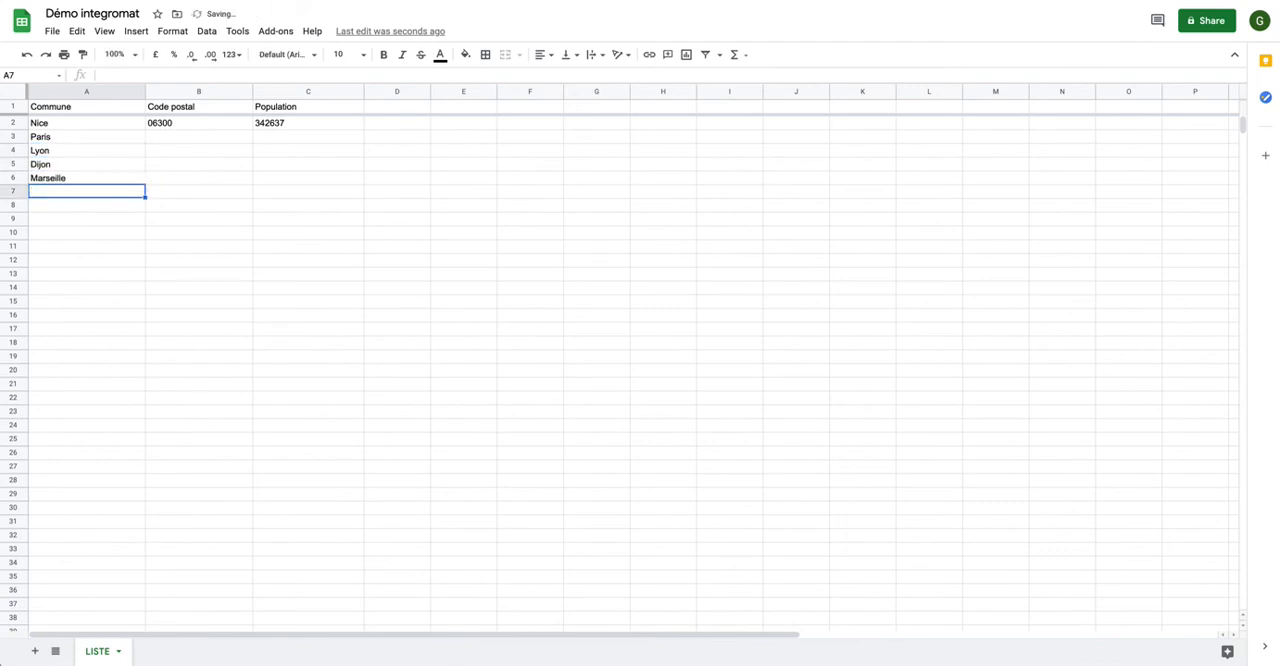
# Add Bordeaux, Gordes, Lille, Metz and Reims to the Commune column in cells A7 to A11.
pyautogui.write('Bordeaux')
pyautogui.press('Return')
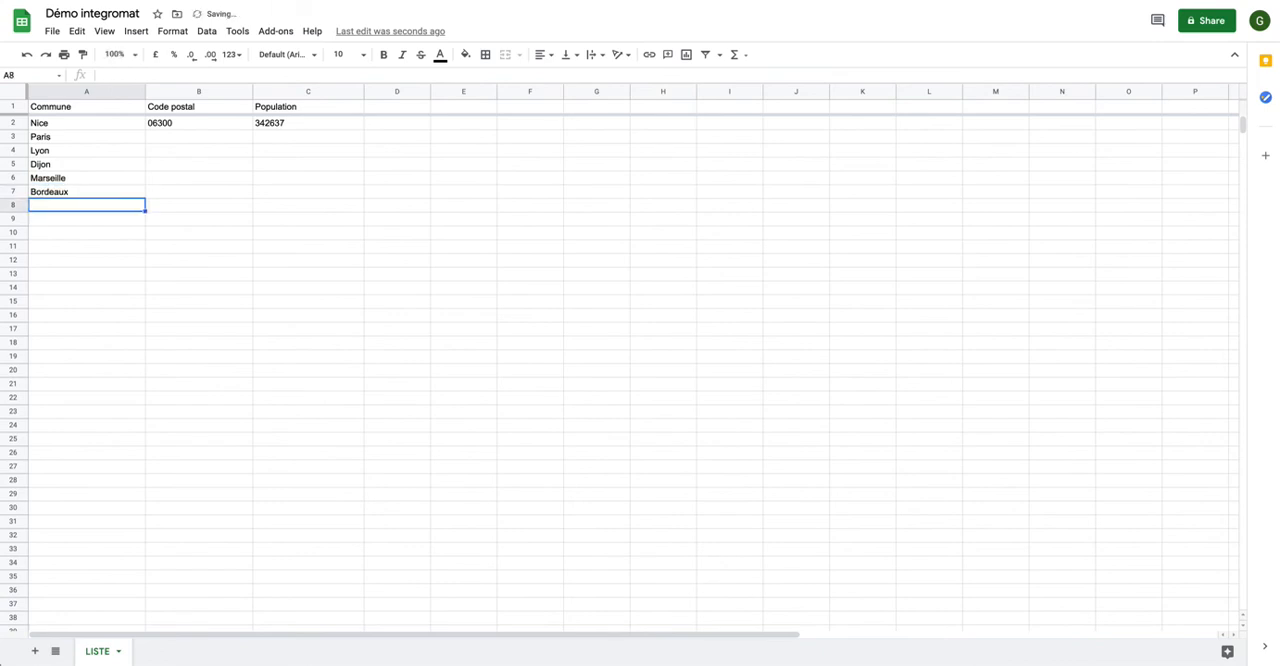
pyautogui.write('Gordes')
pyautogui.press('Return')
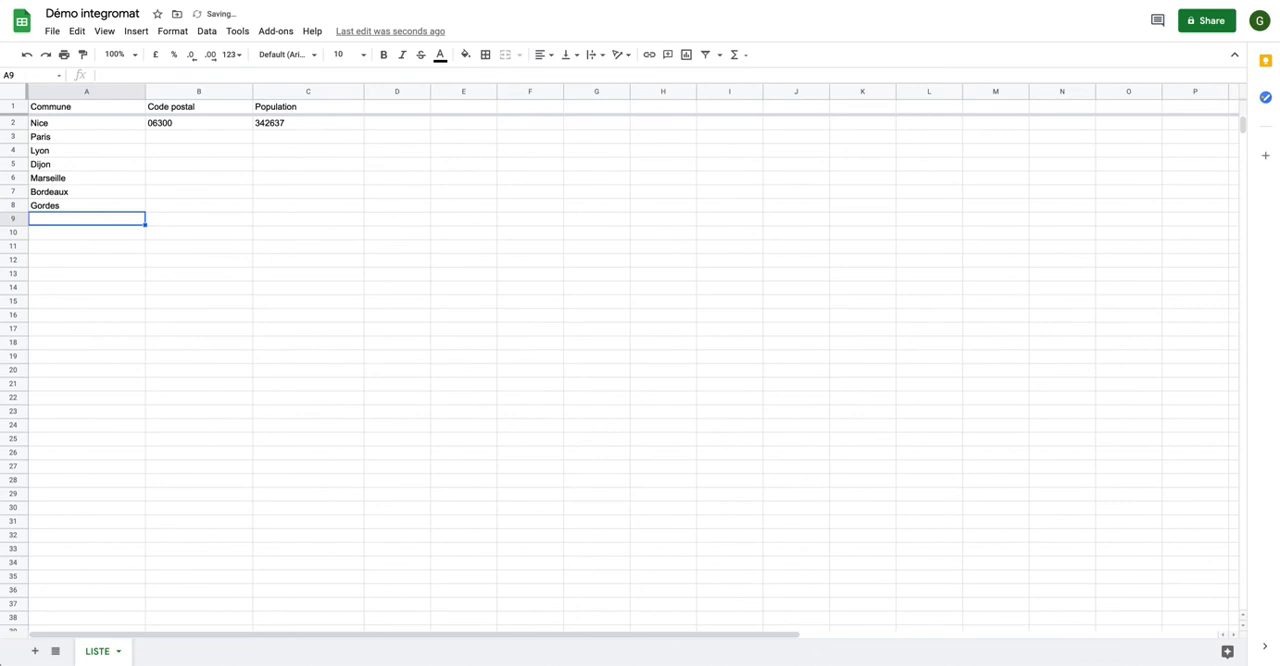
pyautogui.write('Lille')
pyautogui.press('Return')
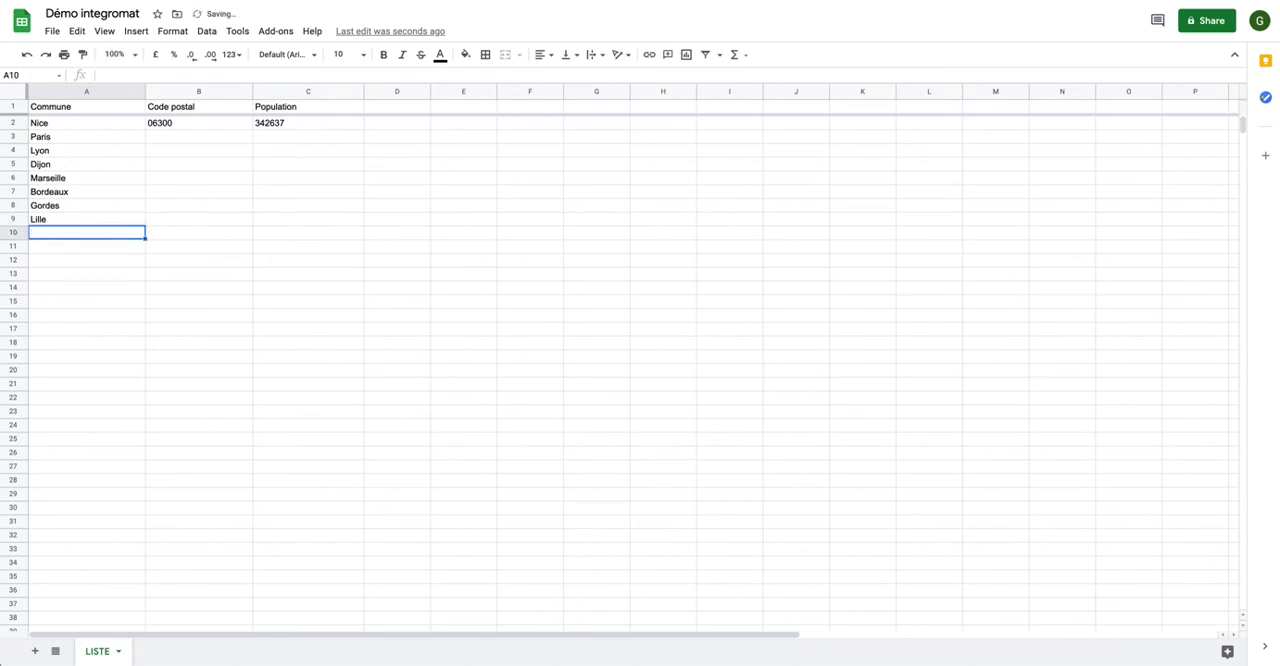
pyautogui.write('Metz')
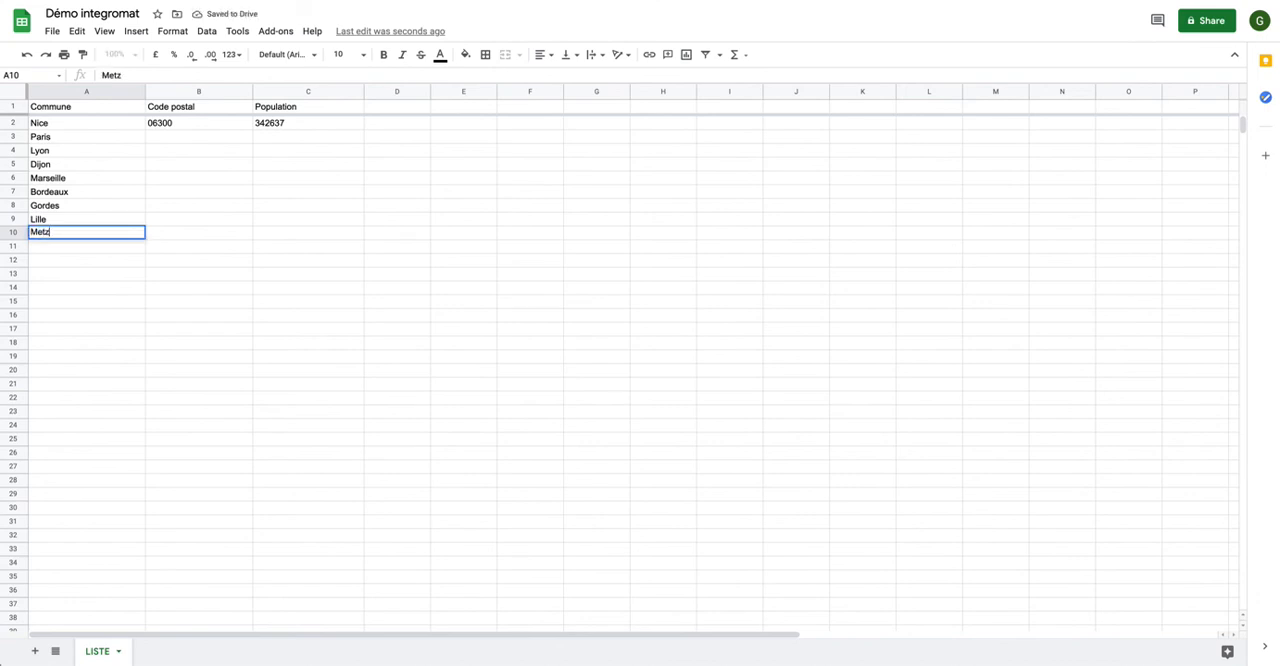
pyautogui.press('Return')
pyautogui.write('Re')
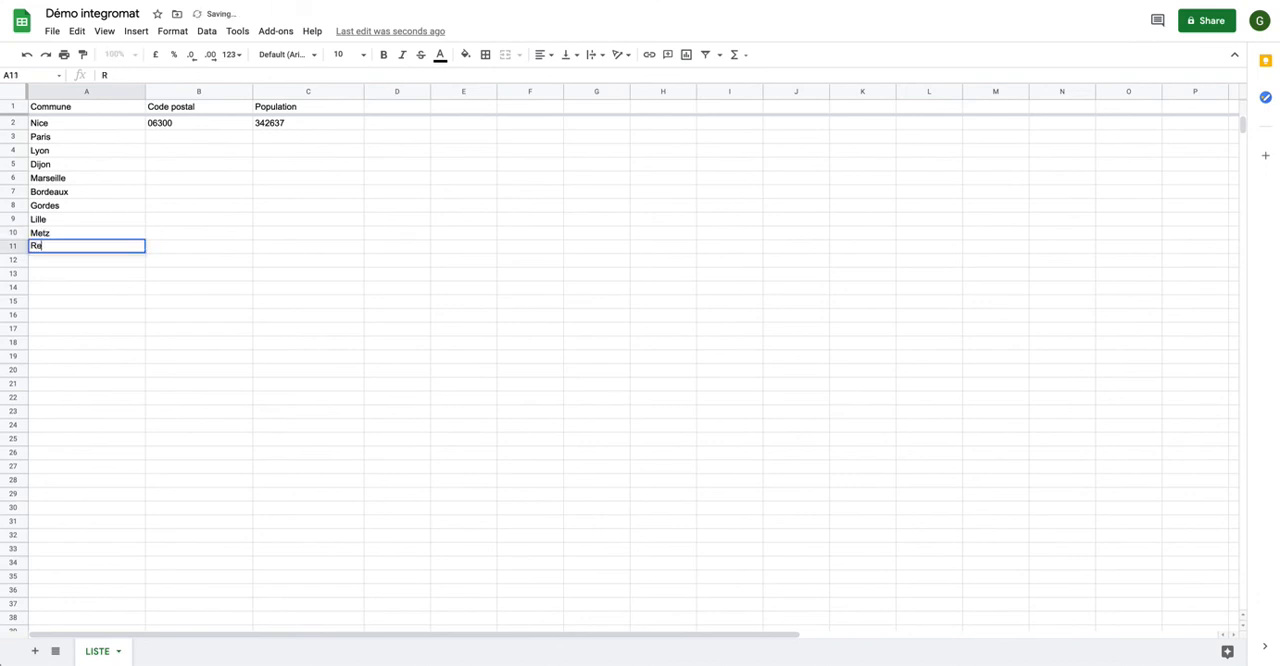
pyautogui.write('ims')
pyautogui.press('Return')
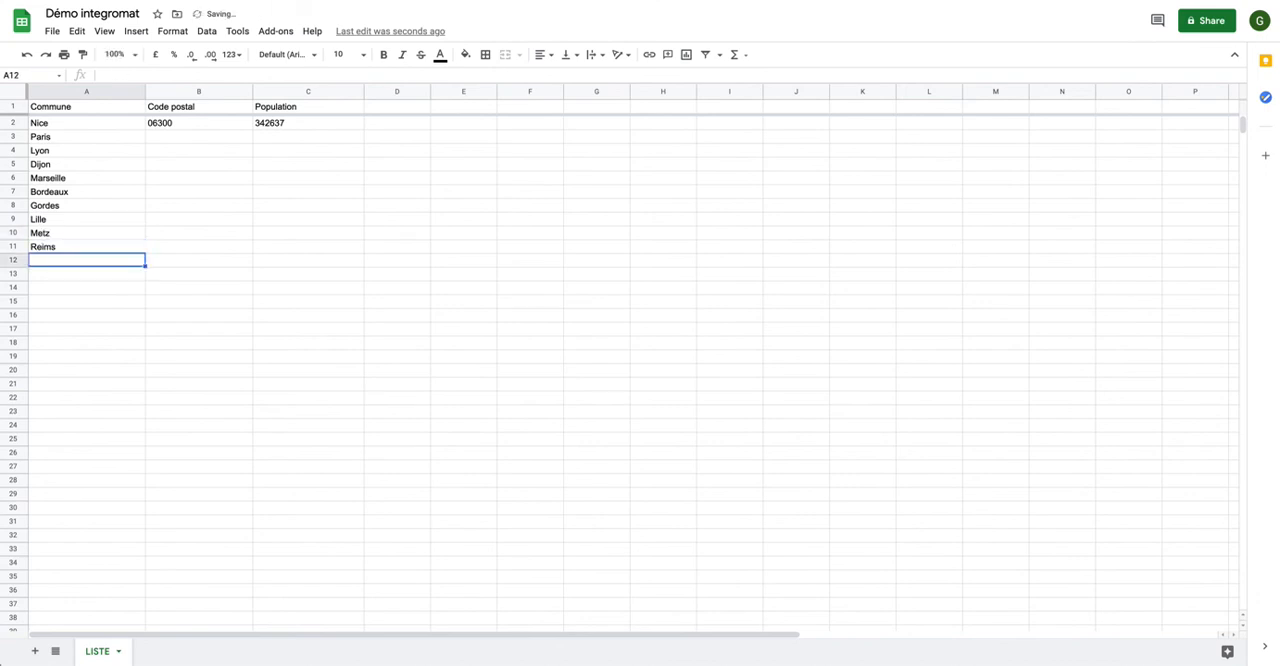
pyautogui.click(47, 248)
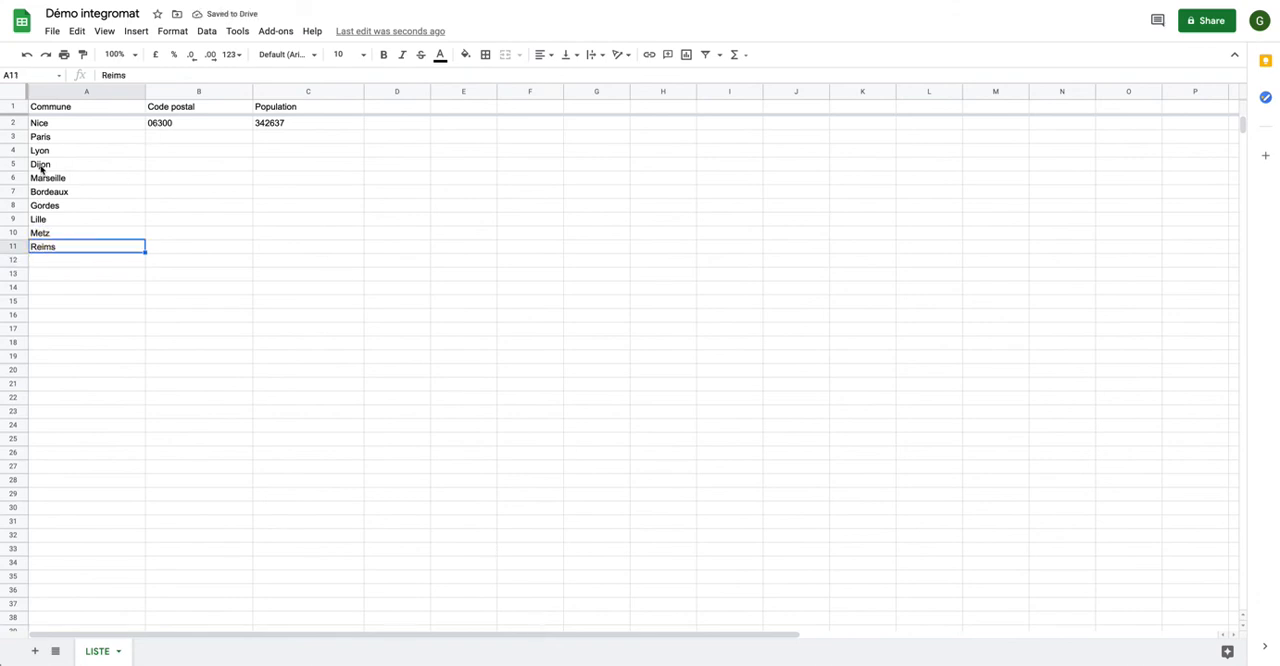
# Clear Nice's postal code and population in cells B2:C2.
pyautogui.click(161, 124)
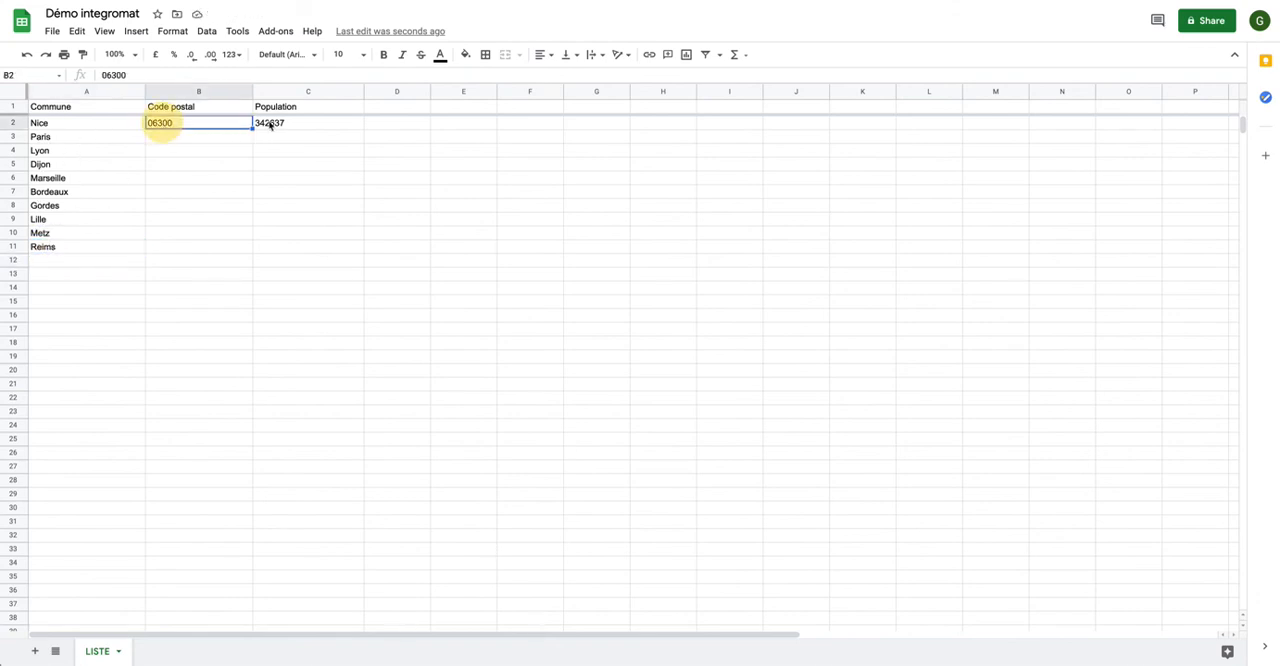
pyautogui.keyDown('shift'); pyautogui.click(269, 124); pyautogui.keyUp('shift')
pyautogui.press('Delete')
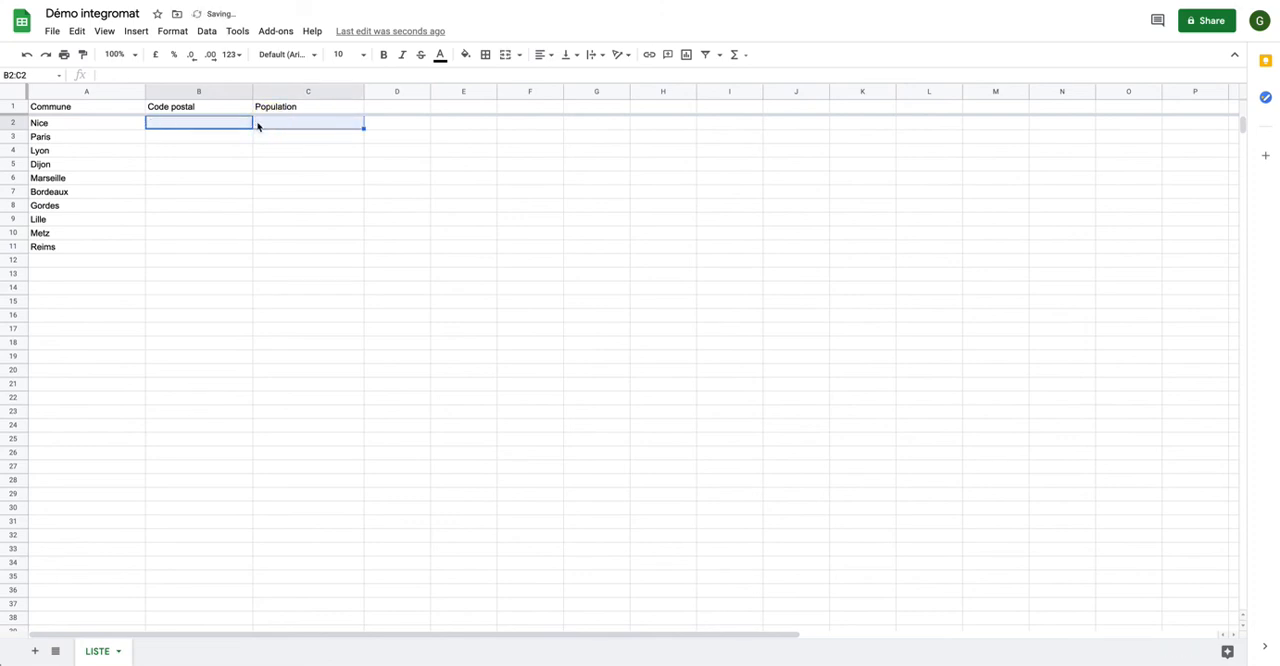
pyautogui.click(220, 191)
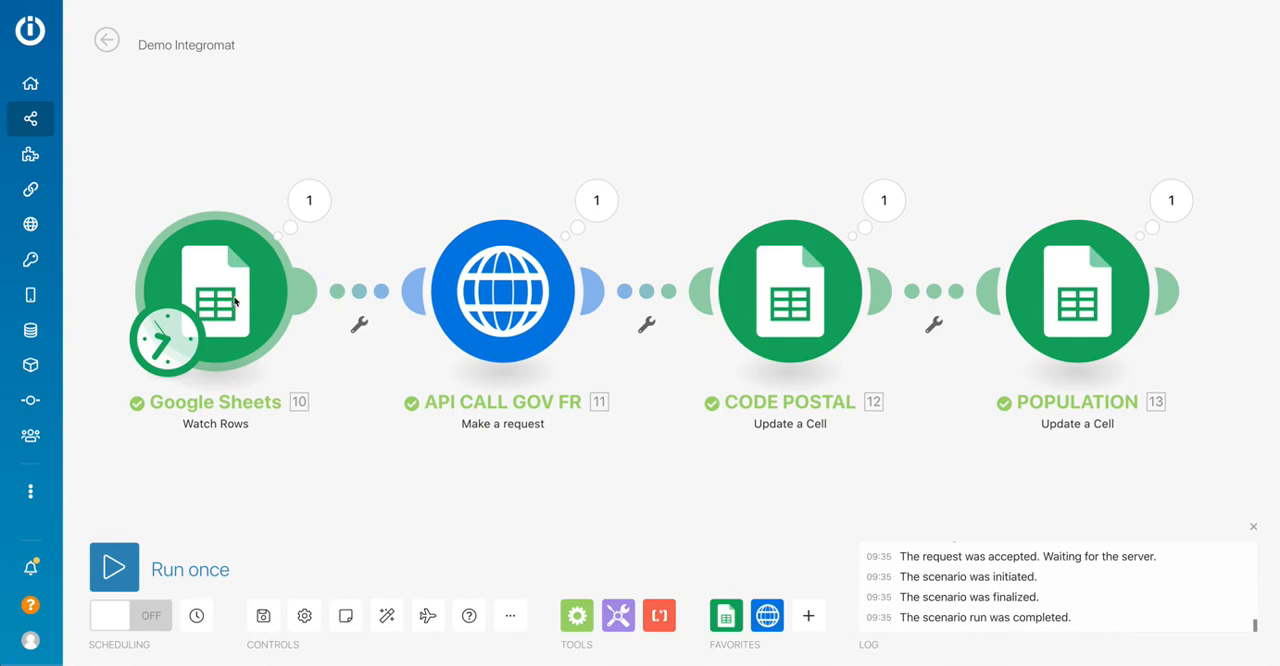
# Set the Google Sheets Watch Rows module to start from the manually chosen row [2] | Nice.
pyautogui.rightClick(240, 305)
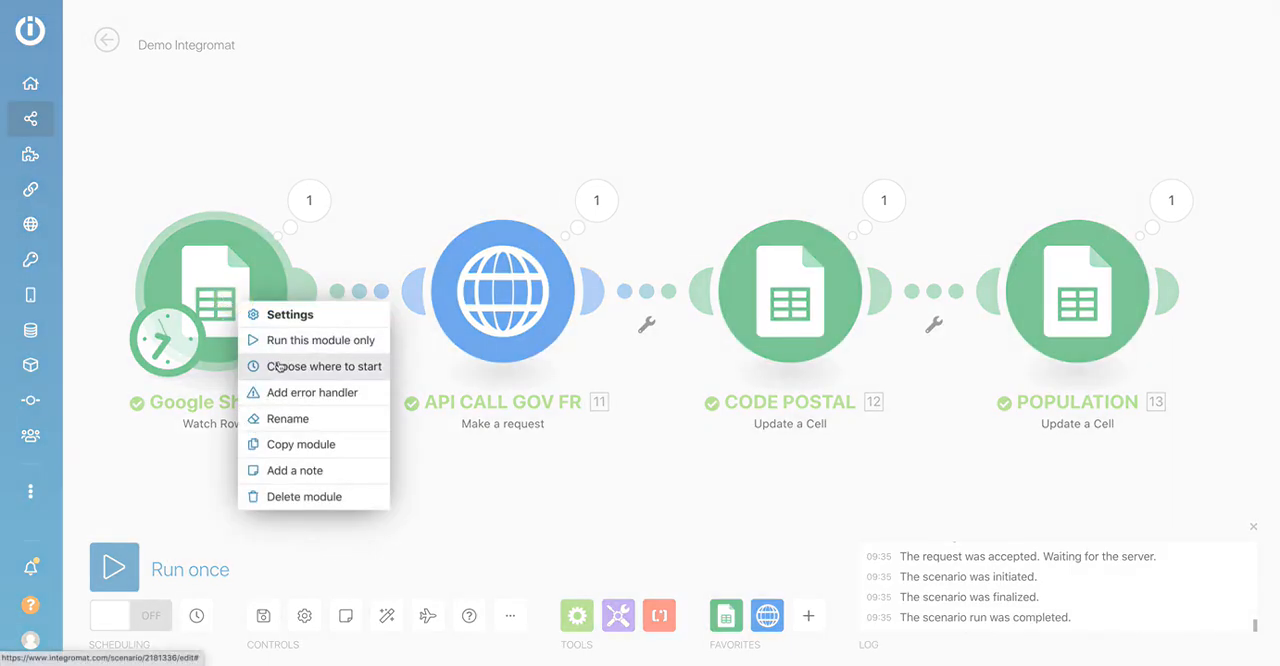
pyautogui.click(256, 368)
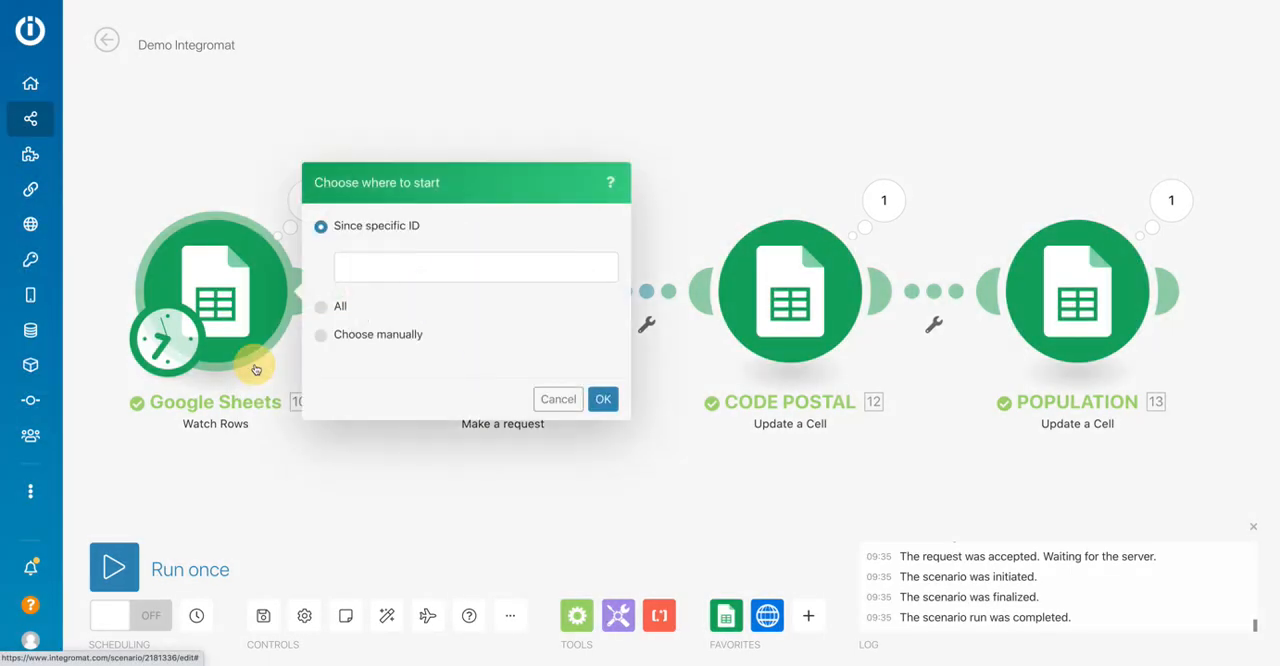
pyautogui.click(320, 334)
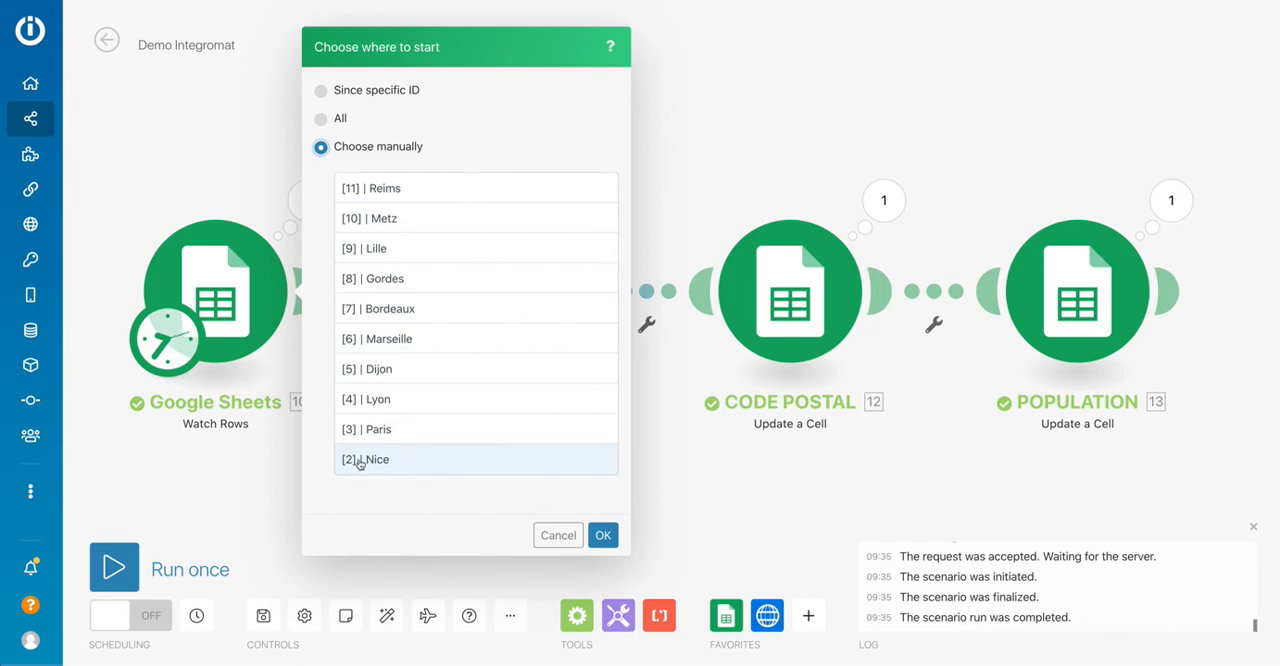
pyautogui.click(323, 91)
pyautogui.click(409, 273)
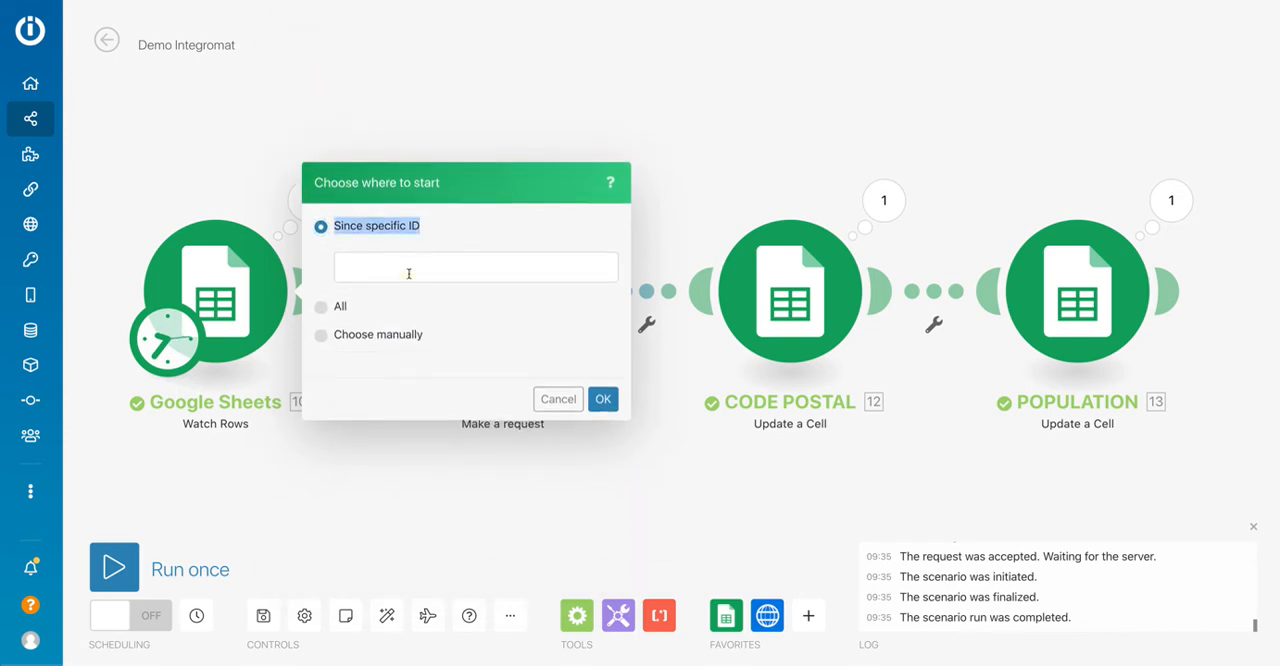
pyautogui.click(382, 267)
pyautogui.write('2')
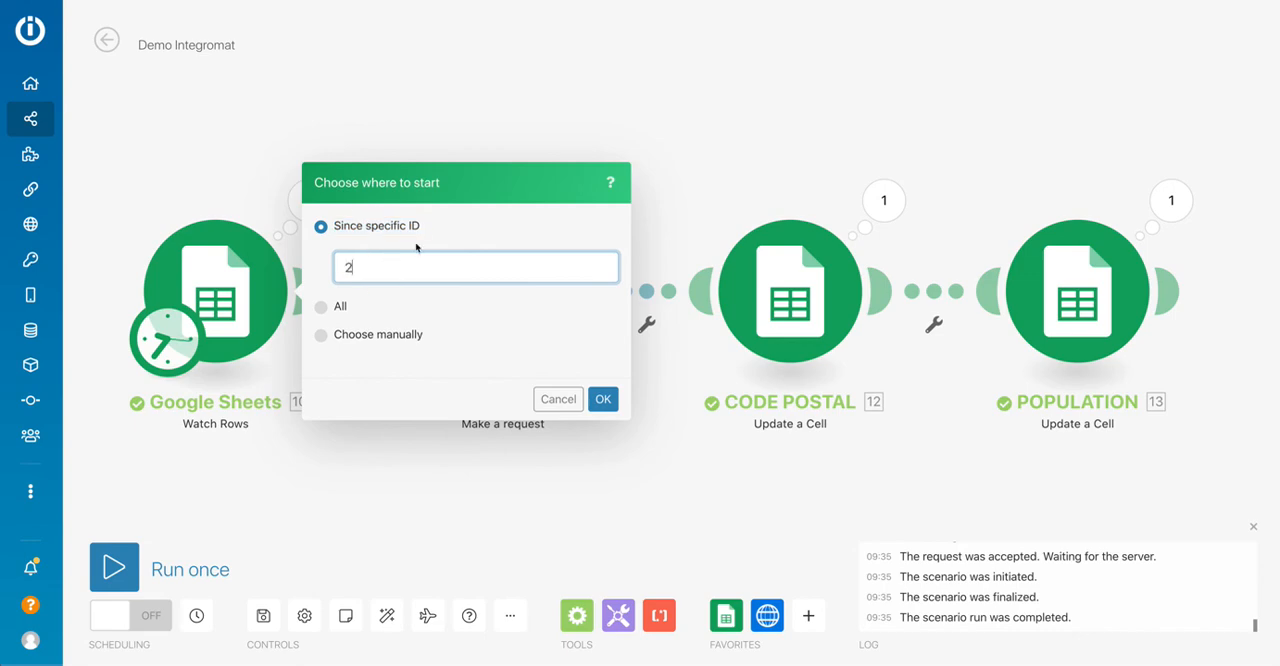
pyautogui.click(321, 335)
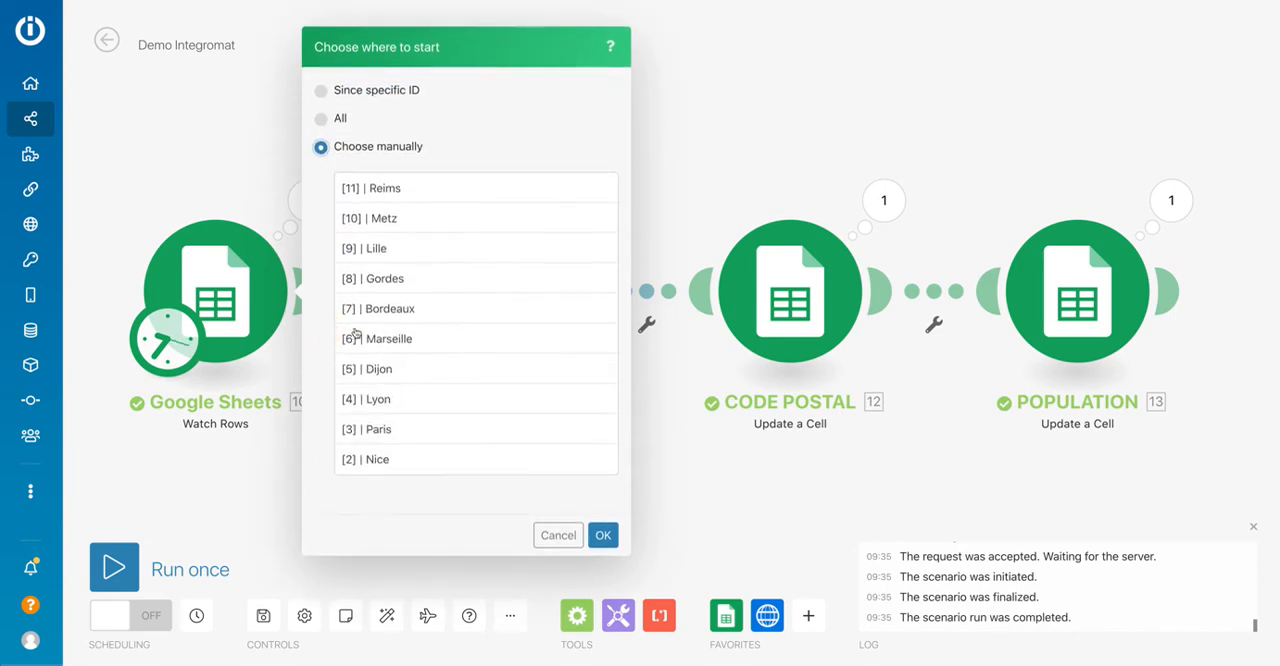
pyautogui.click(392, 456)
pyautogui.click(603, 535)
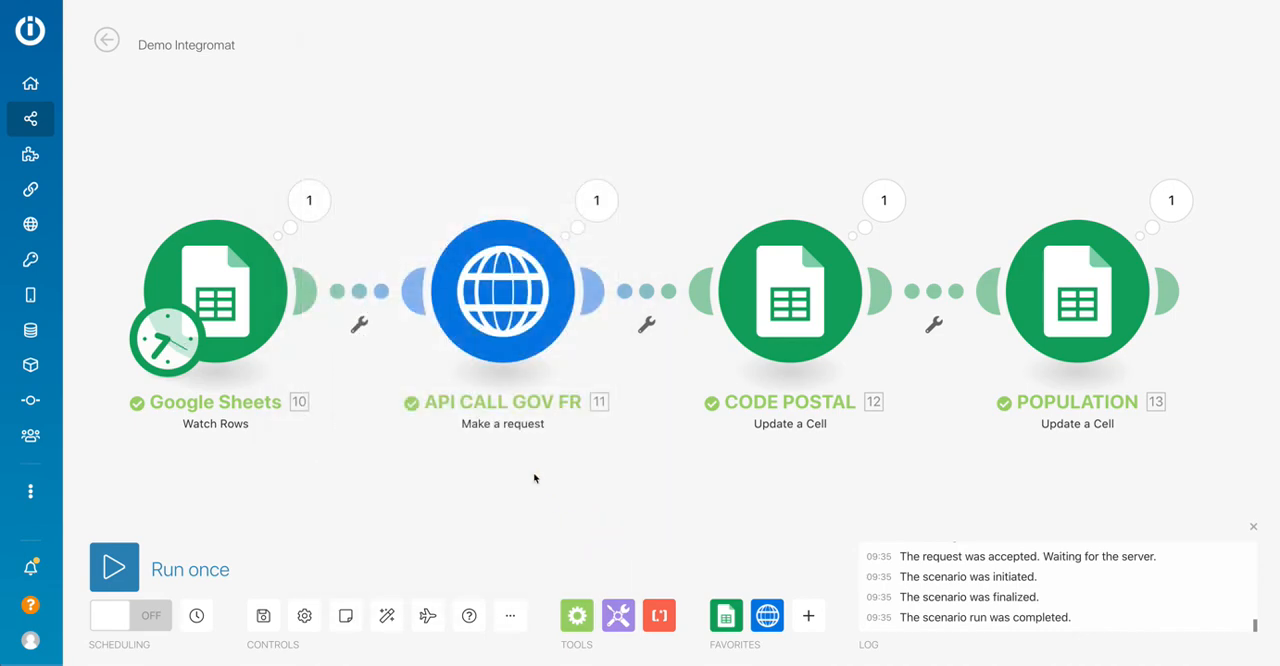
# Set the Watch Rows module's limit to 10 results per execution cycle.
pyautogui.click(202, 298)
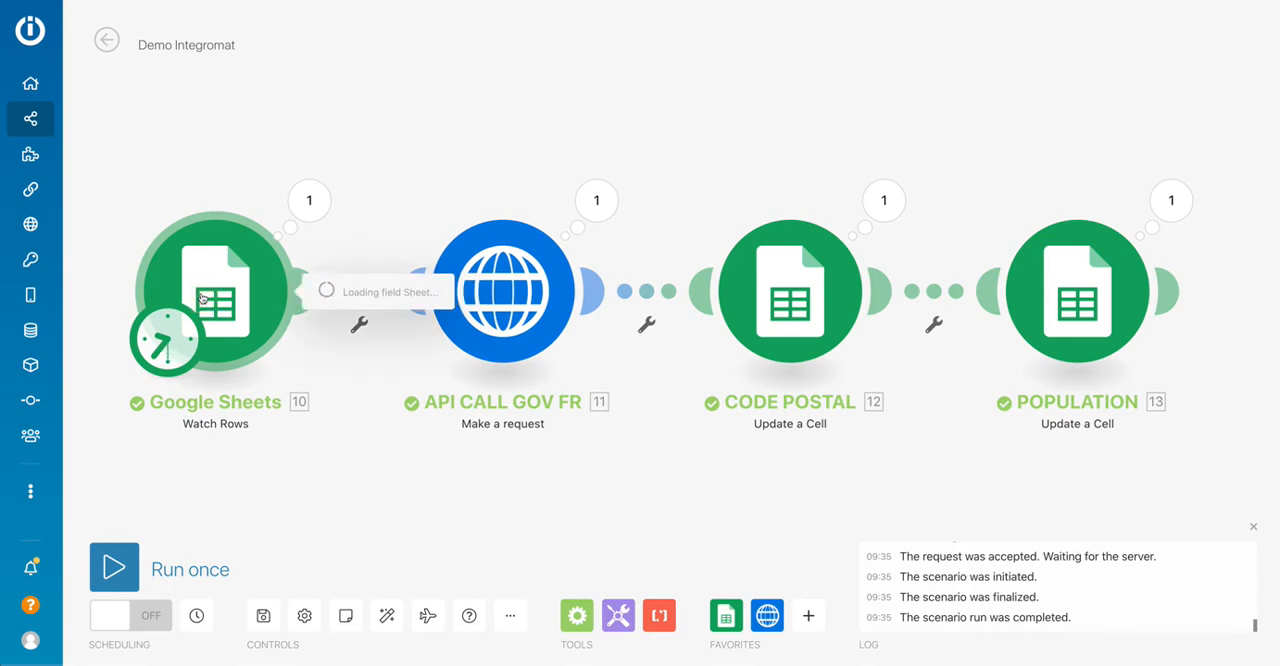
pyautogui.click(358, 512)
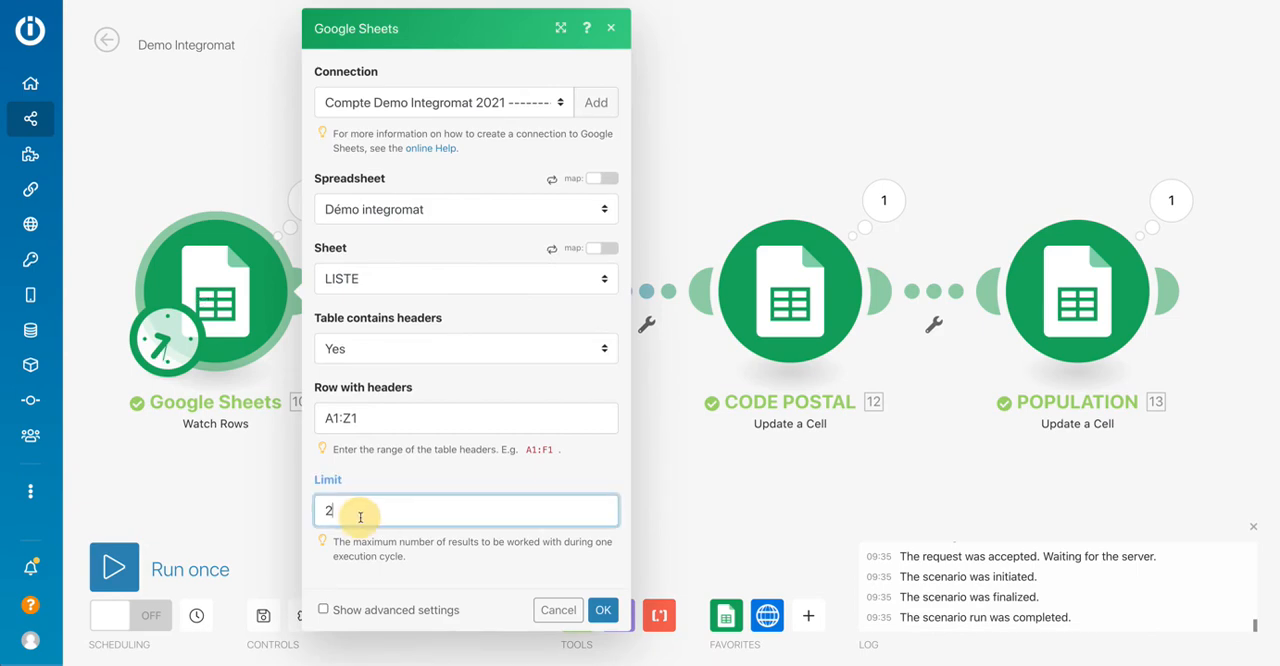
pyautogui.press('BackSpace')
pyautogui.write('10')
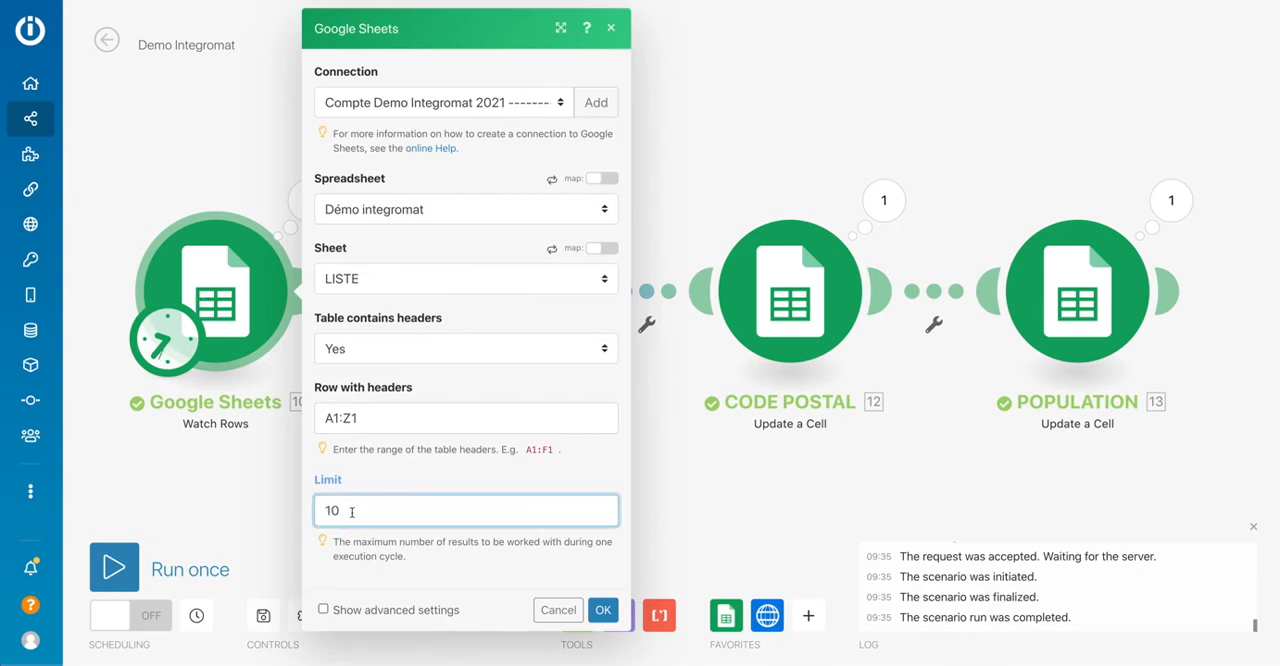
pyautogui.click(603, 610)
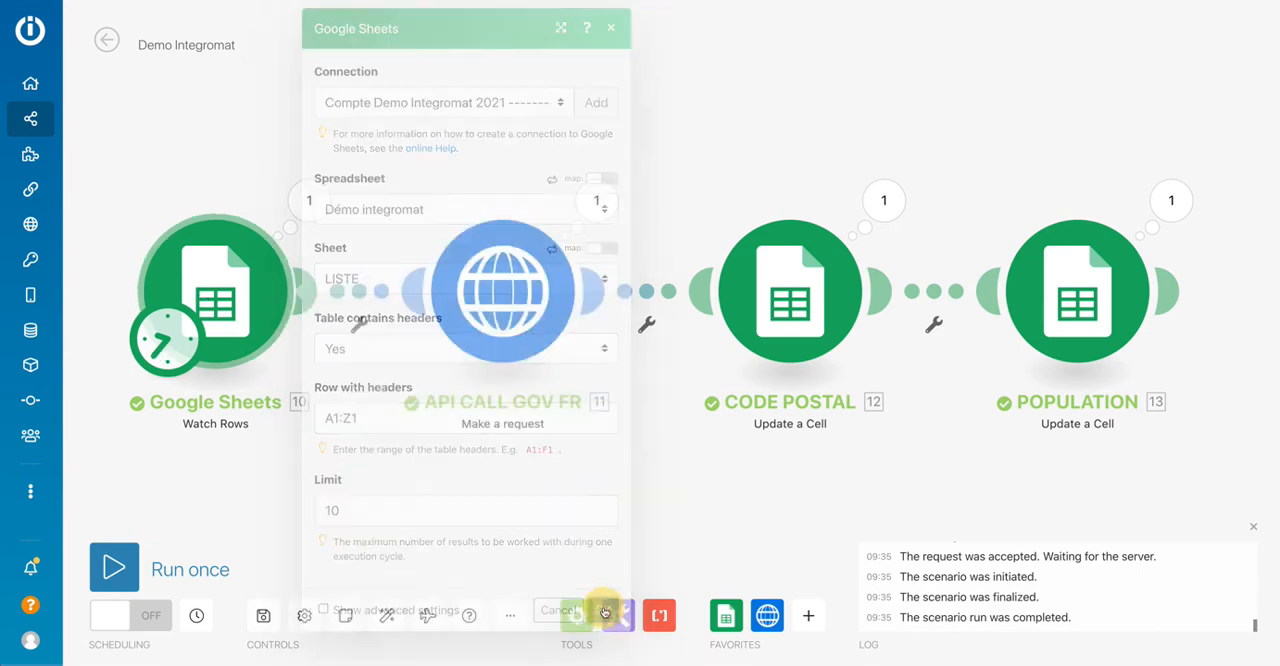
# Save the scenario and run it once on the listed communes.
pyautogui.click(260, 620)
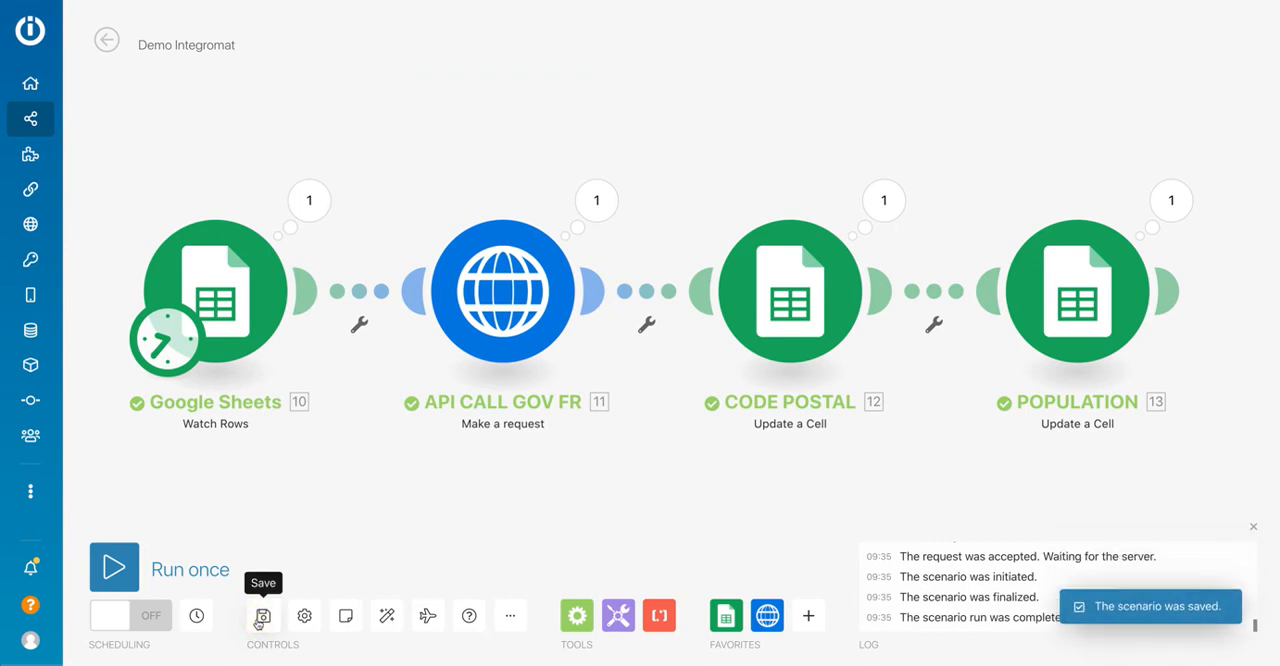
pyautogui.click(260, 619)
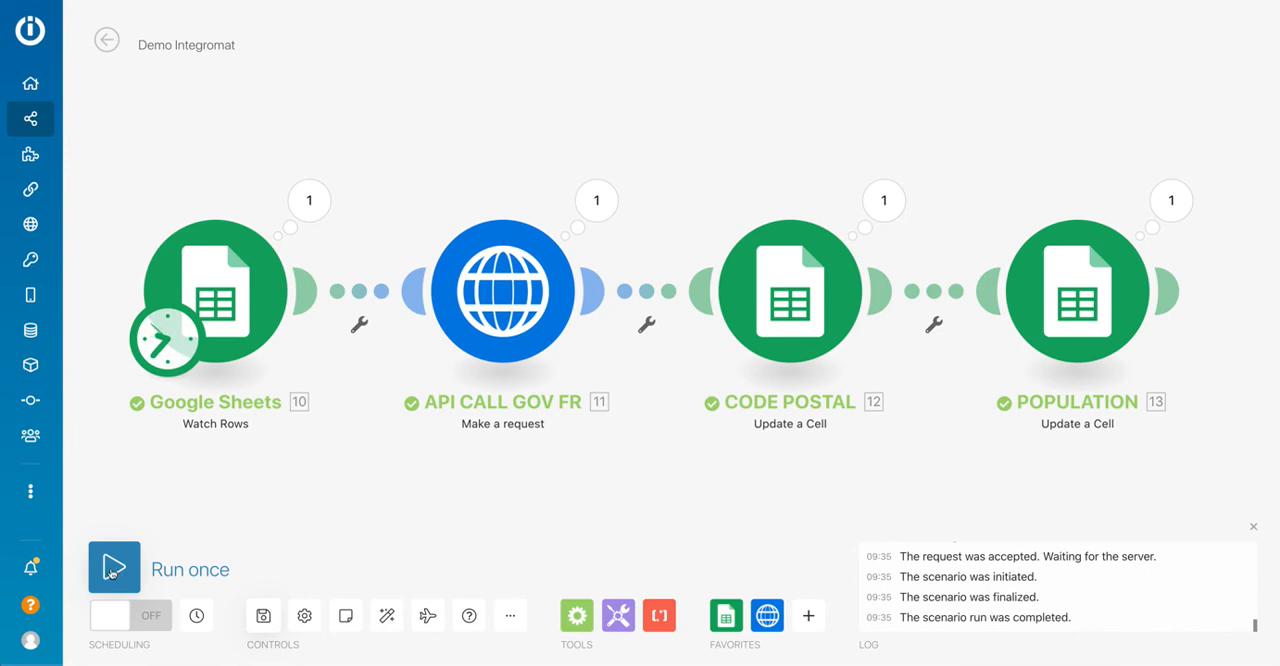
pyautogui.click(113, 568)
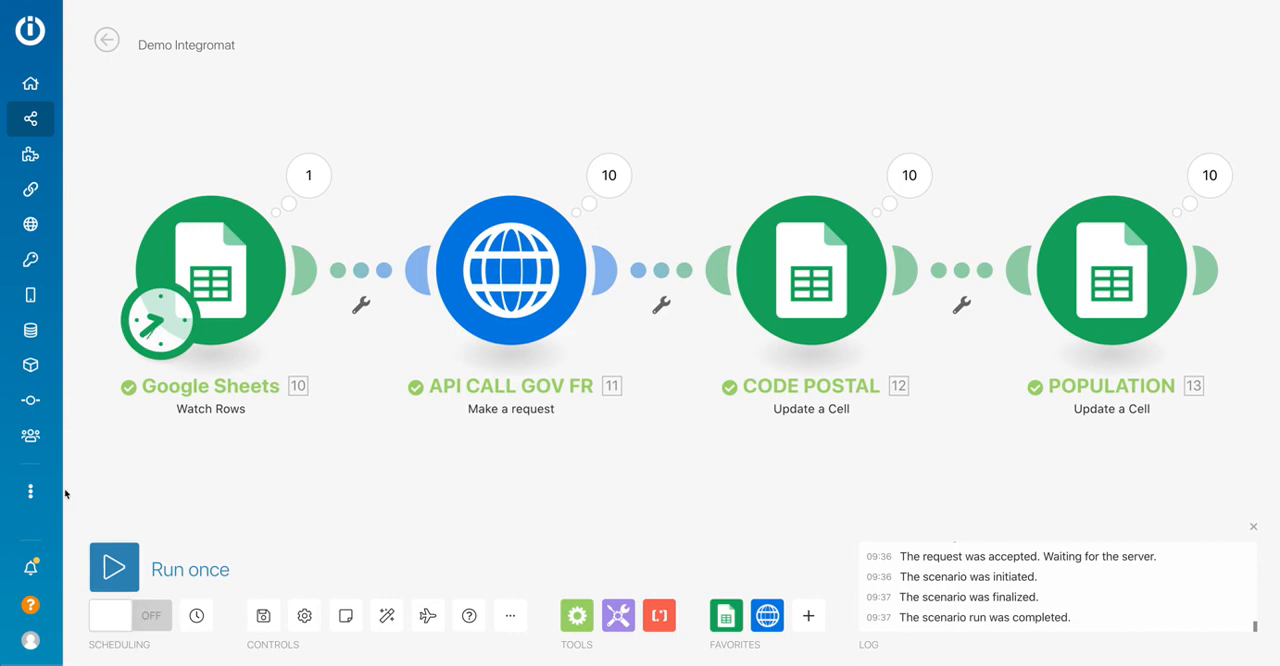
# Review the Google Sheets Watch Rows module's settings and its available actions.
pyautogui.click(238, 316)
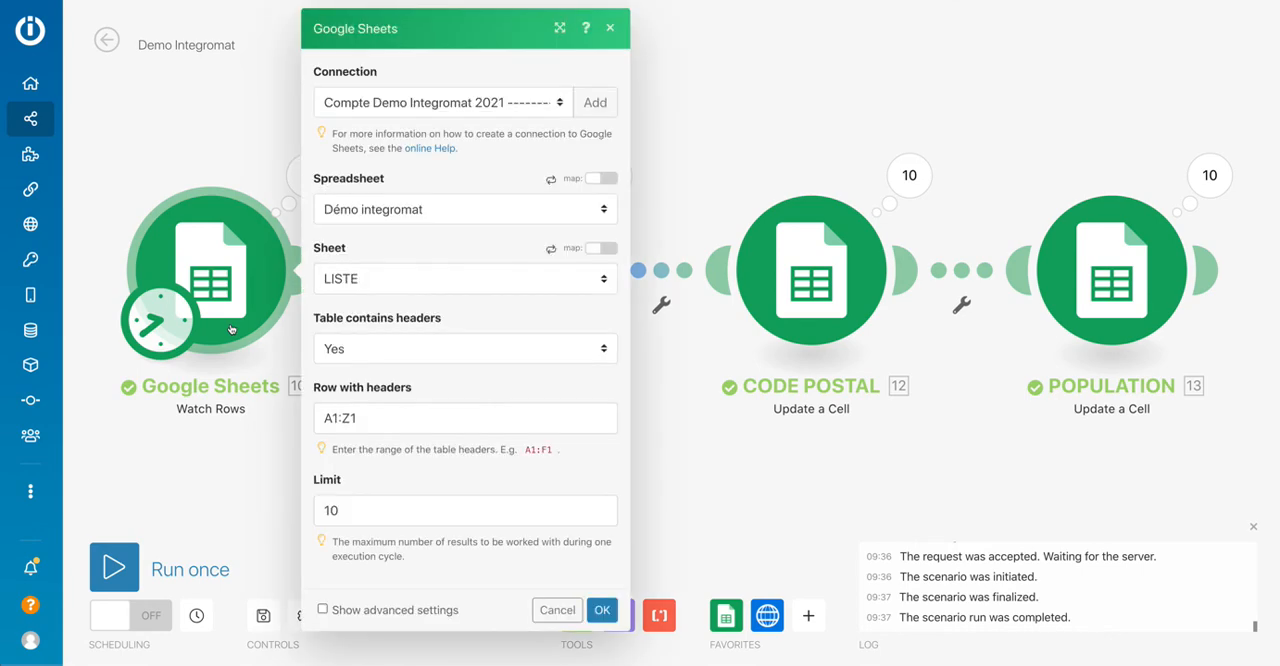
pyautogui.rightClick(230, 312)
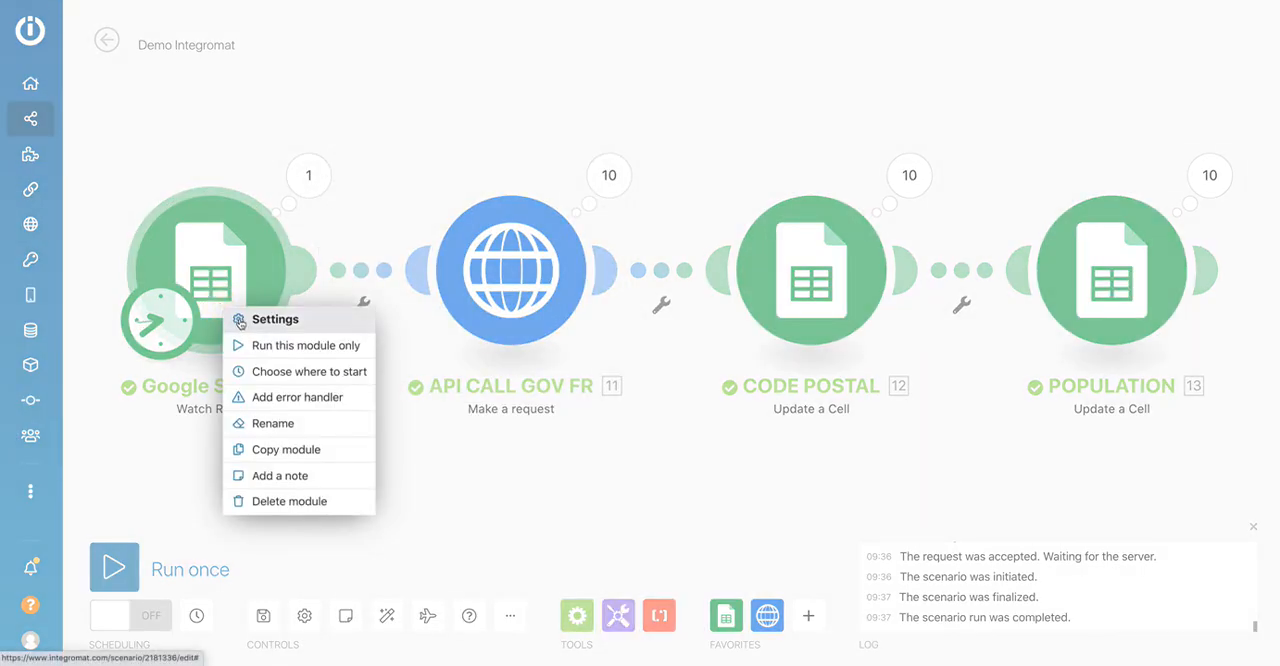
pyautogui.click(159, 565)
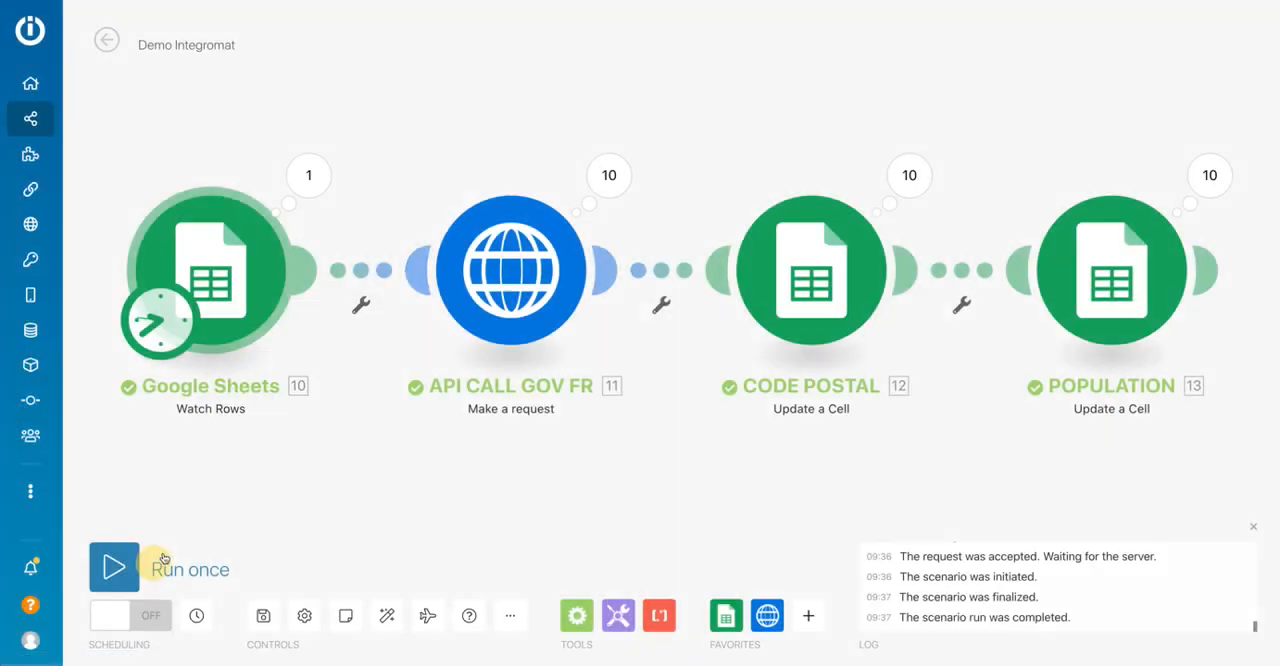
# Try switching scheduling on and off, reviewing the run-frequency options and minute interval in the schedule settings without changing them.
pyautogui.click(158, 611)
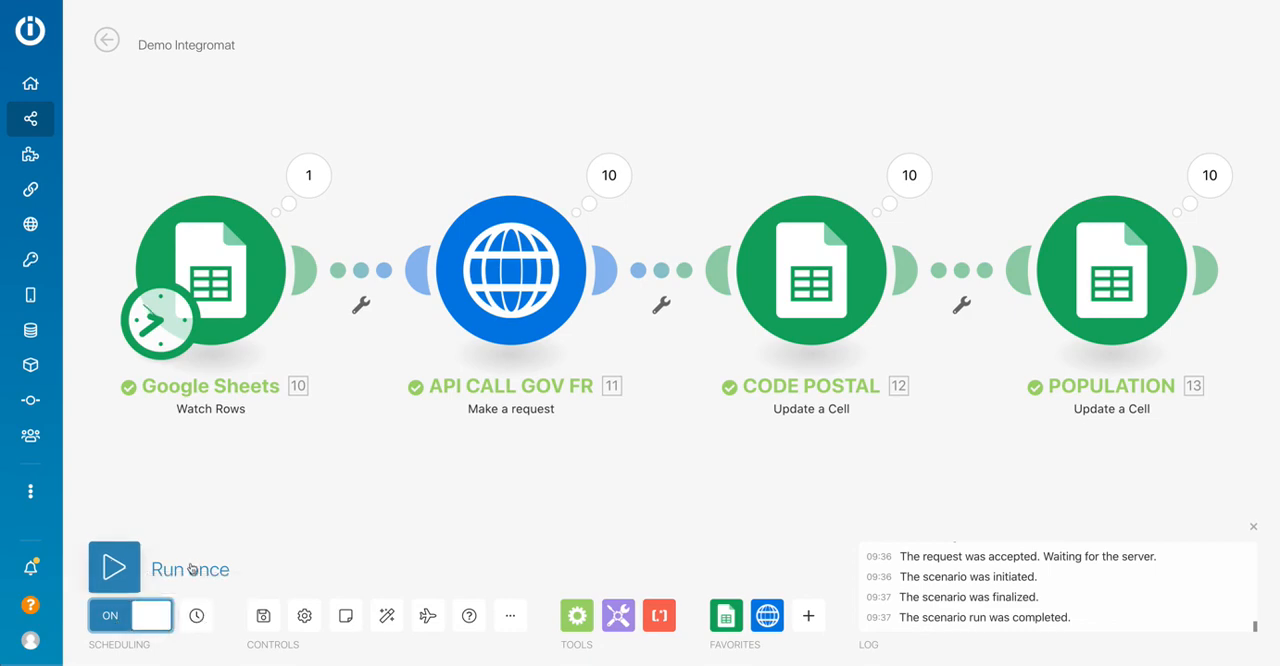
pyautogui.click(196, 615)
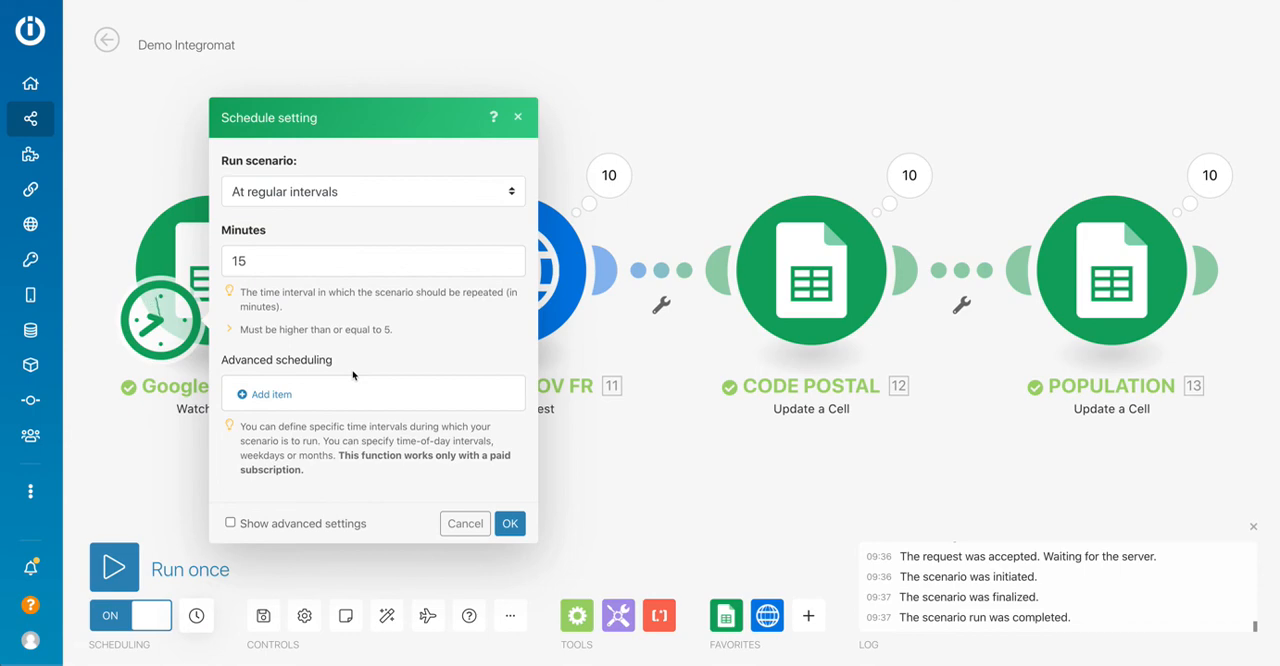
pyautogui.click(290, 193)
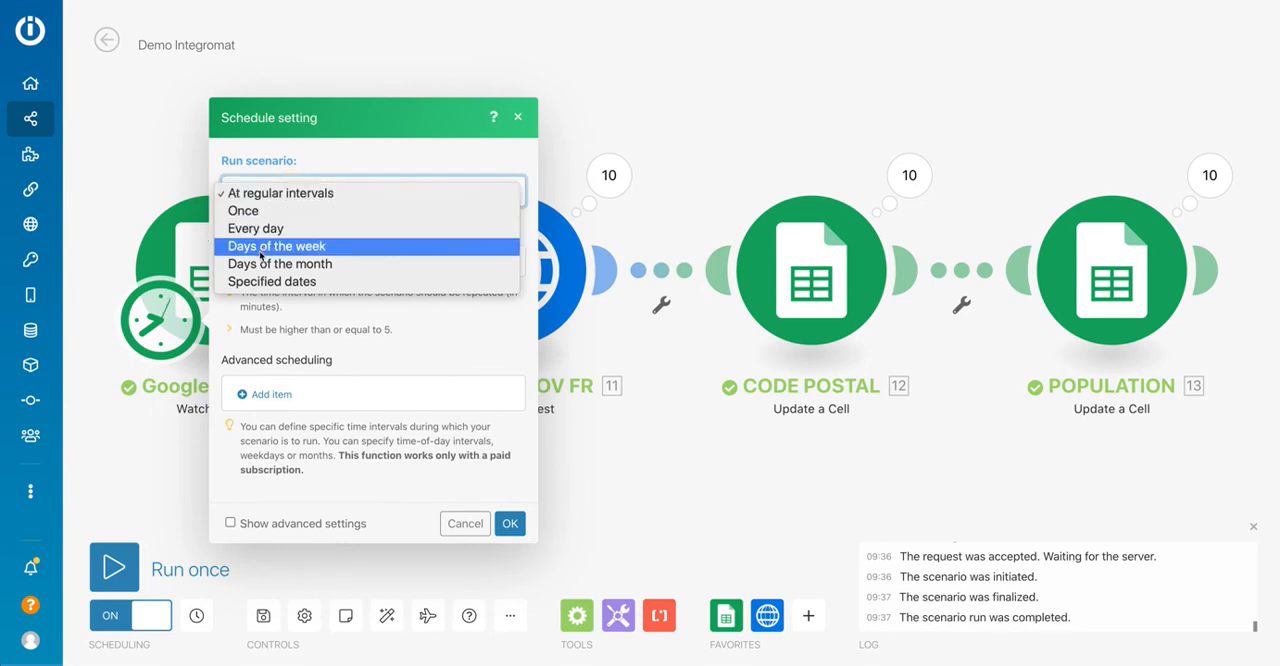
pyautogui.click(331, 163)
pyautogui.click(260, 267)
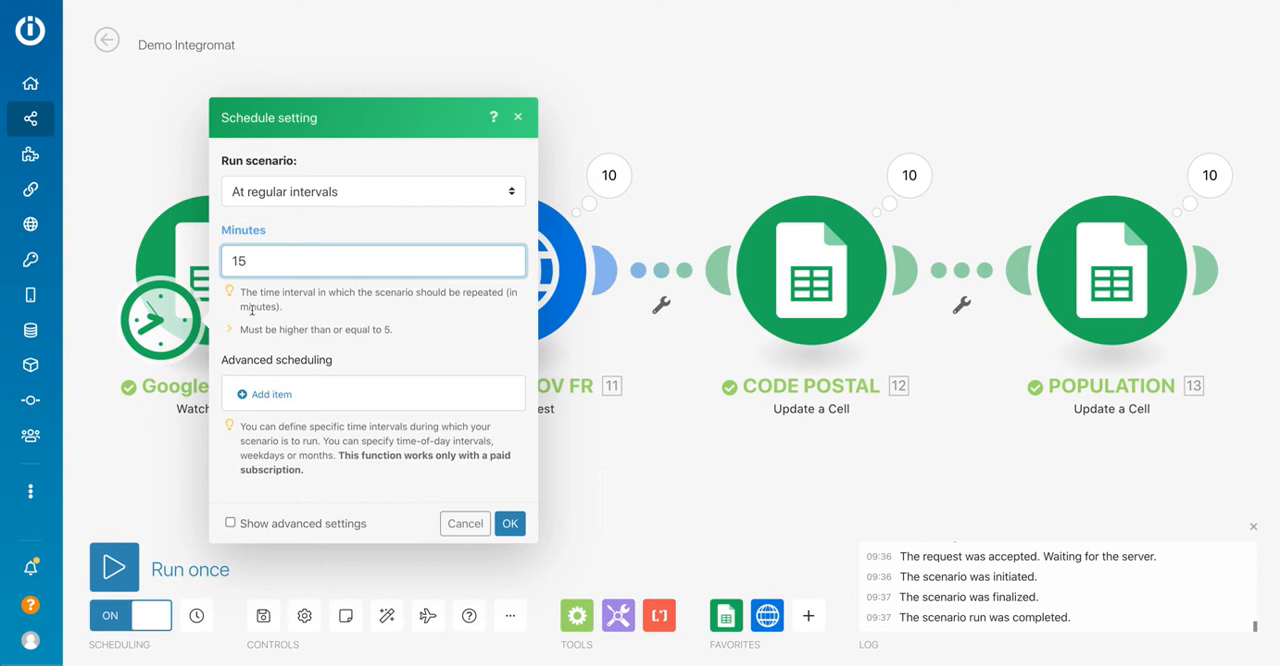
pyautogui.click(463, 523)
pyautogui.click(150, 617)
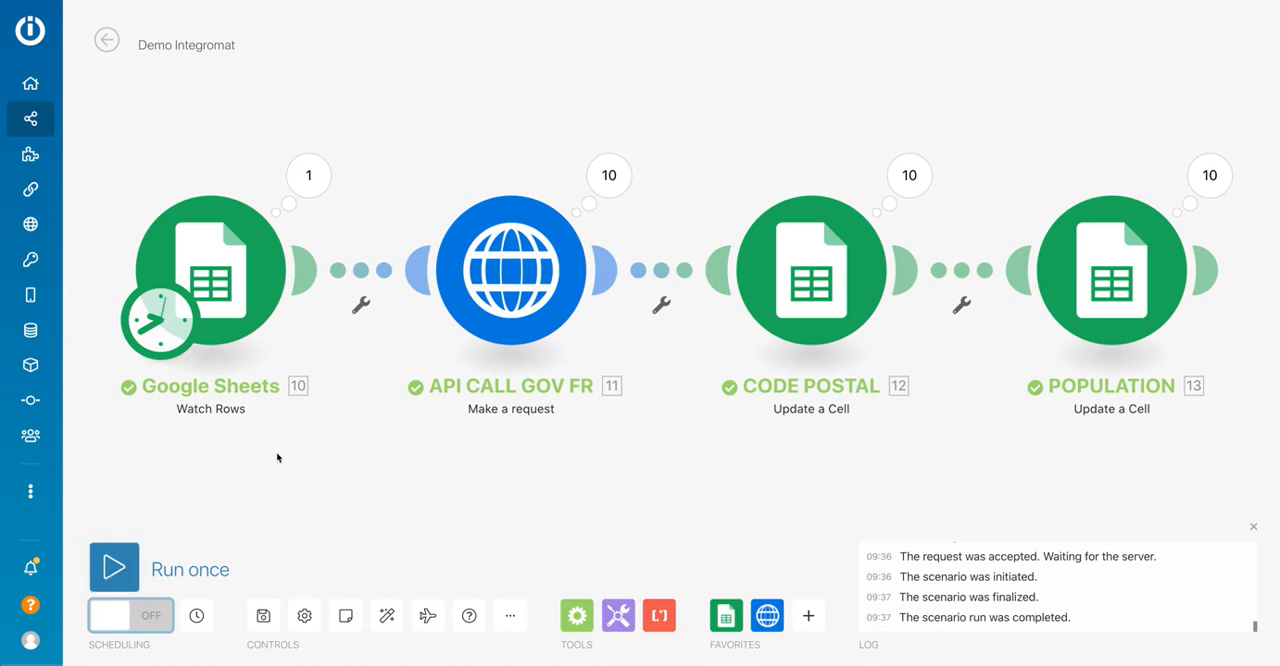
# Start adding a module after POPULATION and search the module list for gmail, leaving without choosing one.
pyautogui.scroll(-2, 278, 460)
pyautogui.scroll(-1, 278, 457)
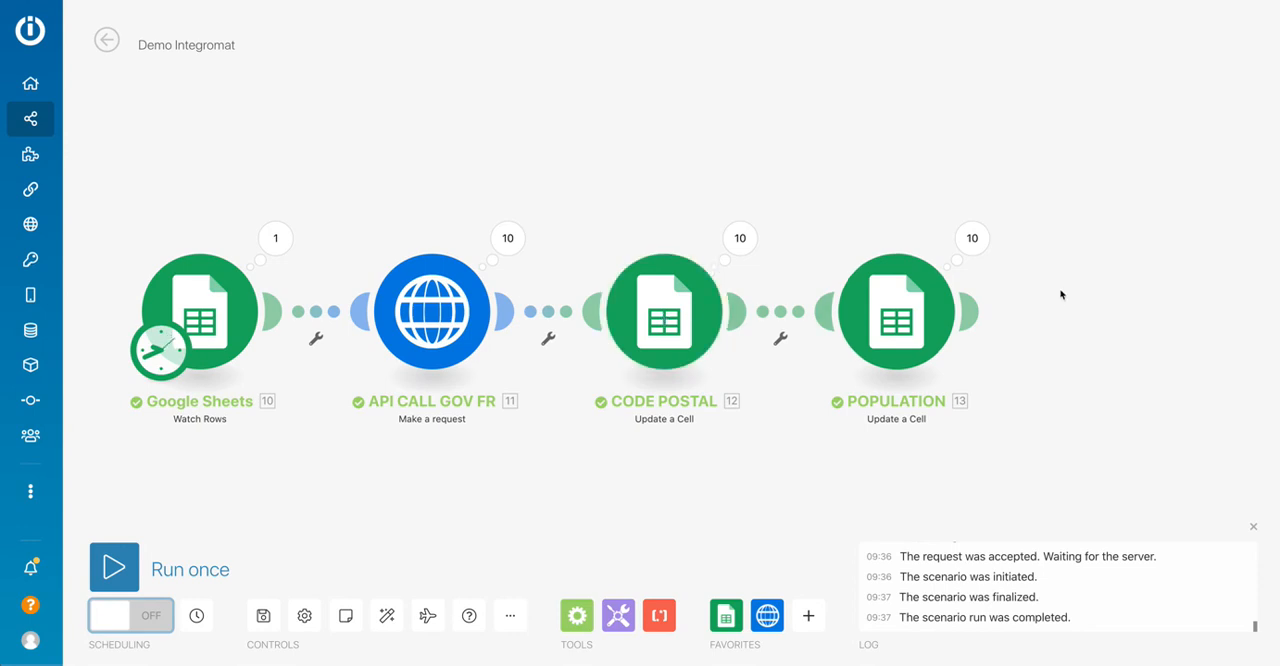
pyautogui.moveTo(968, 313)
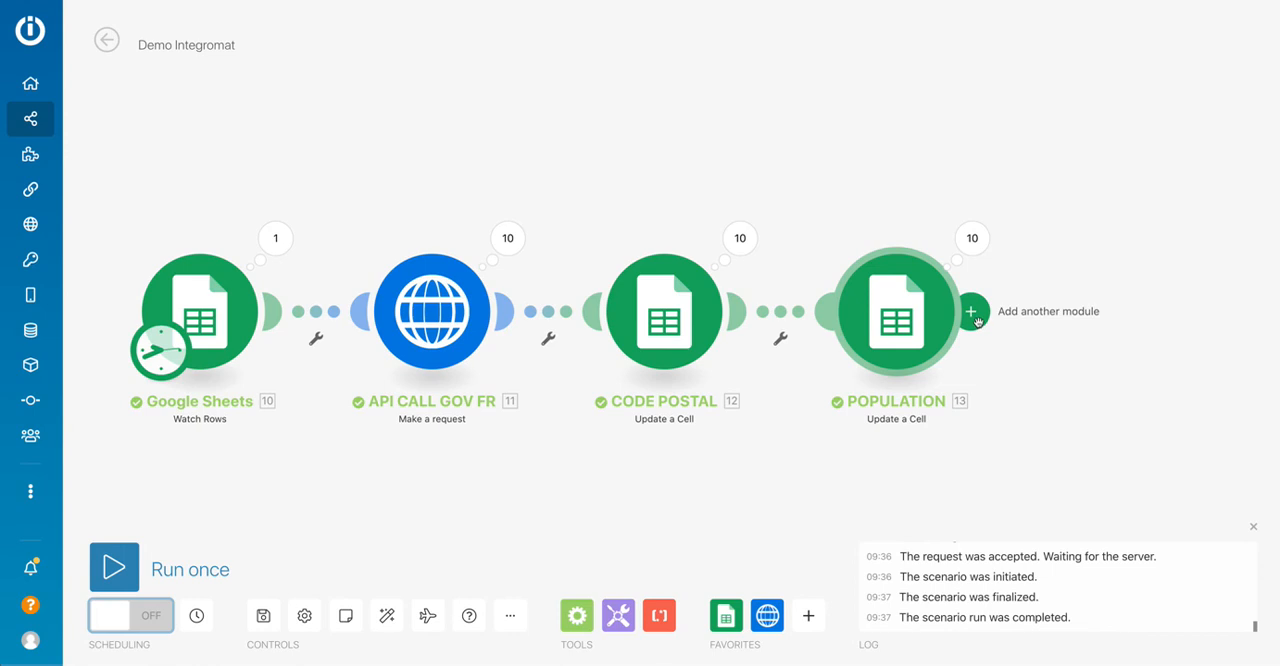
pyautogui.click(976, 318)
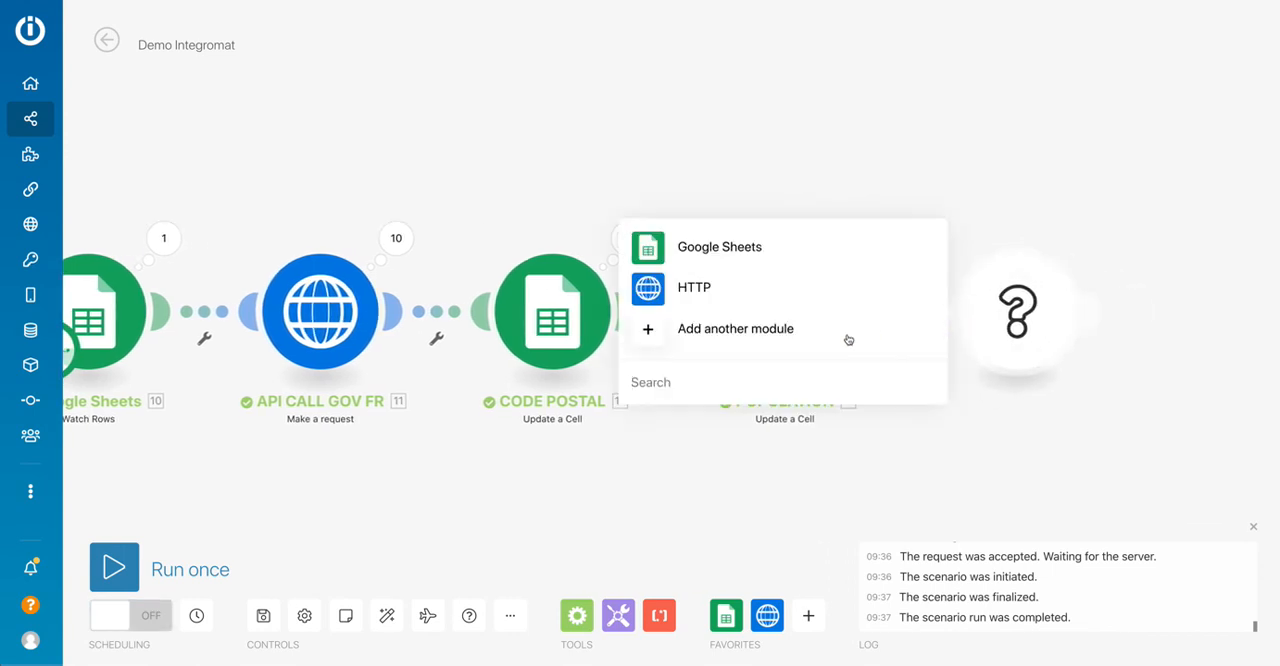
pyautogui.write('g')
pyautogui.write('am')
pyautogui.press('BackSpace')
pyautogui.press('BackSpace')
pyautogui.write('m')
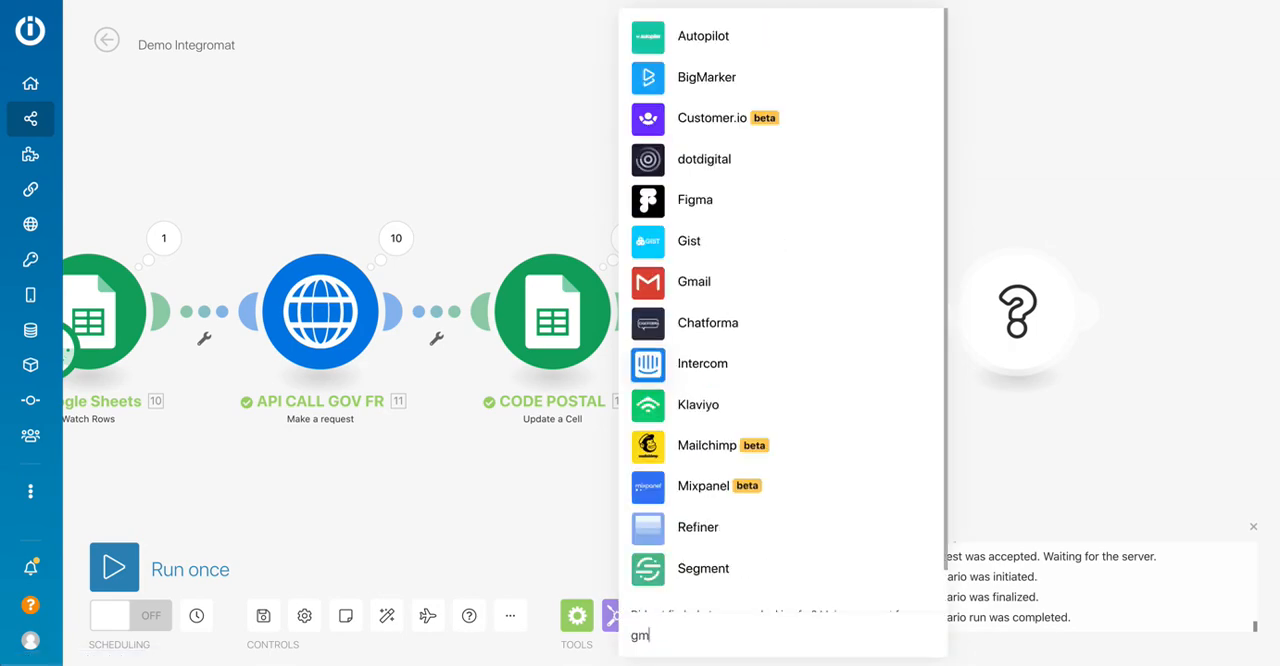
pyautogui.write('ail')
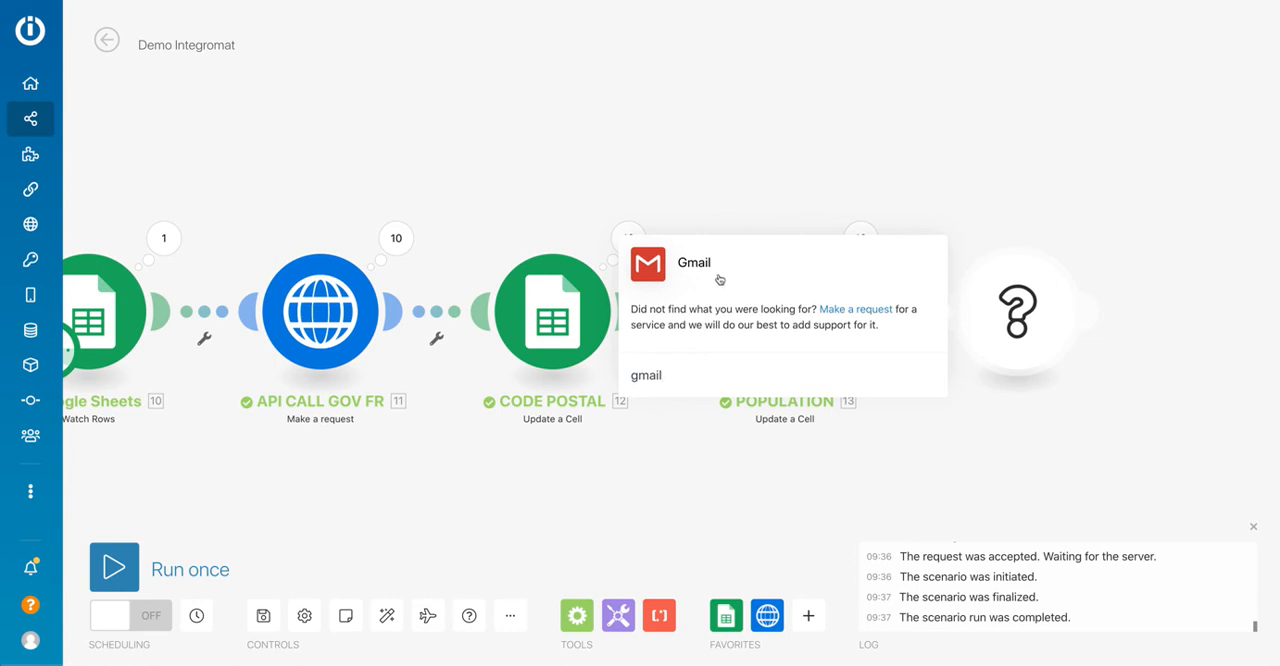
pyautogui.click(857, 171)
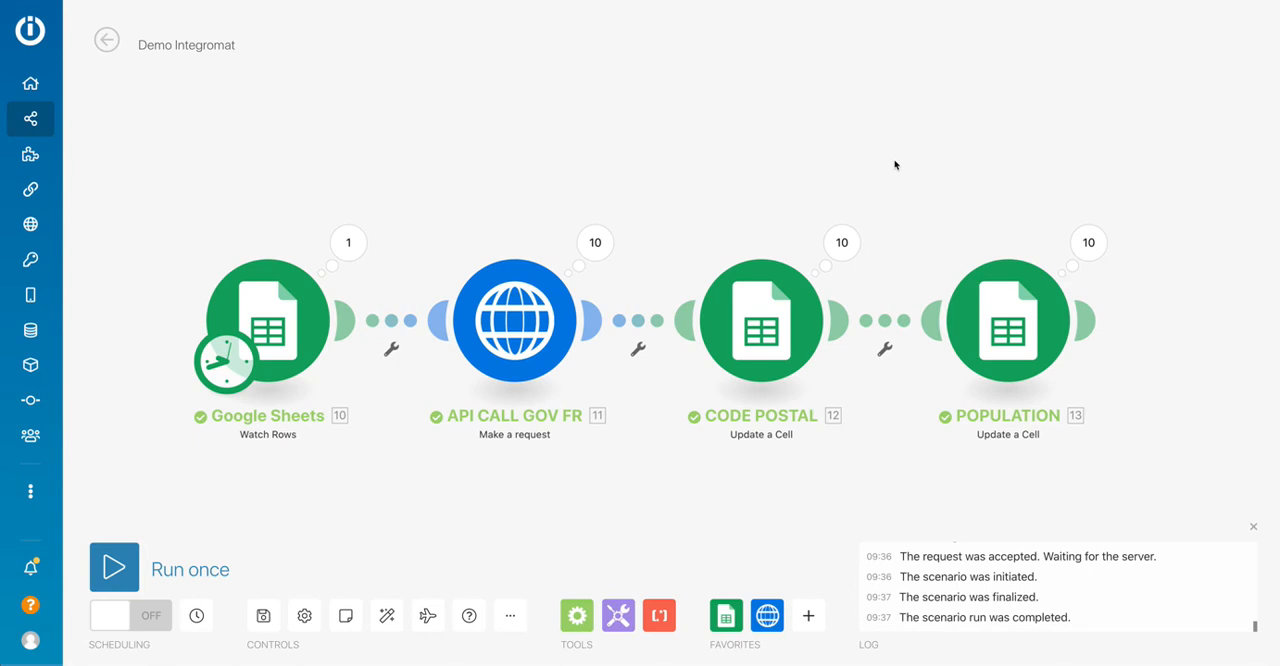
pyautogui.scroll(1, 684, 158)
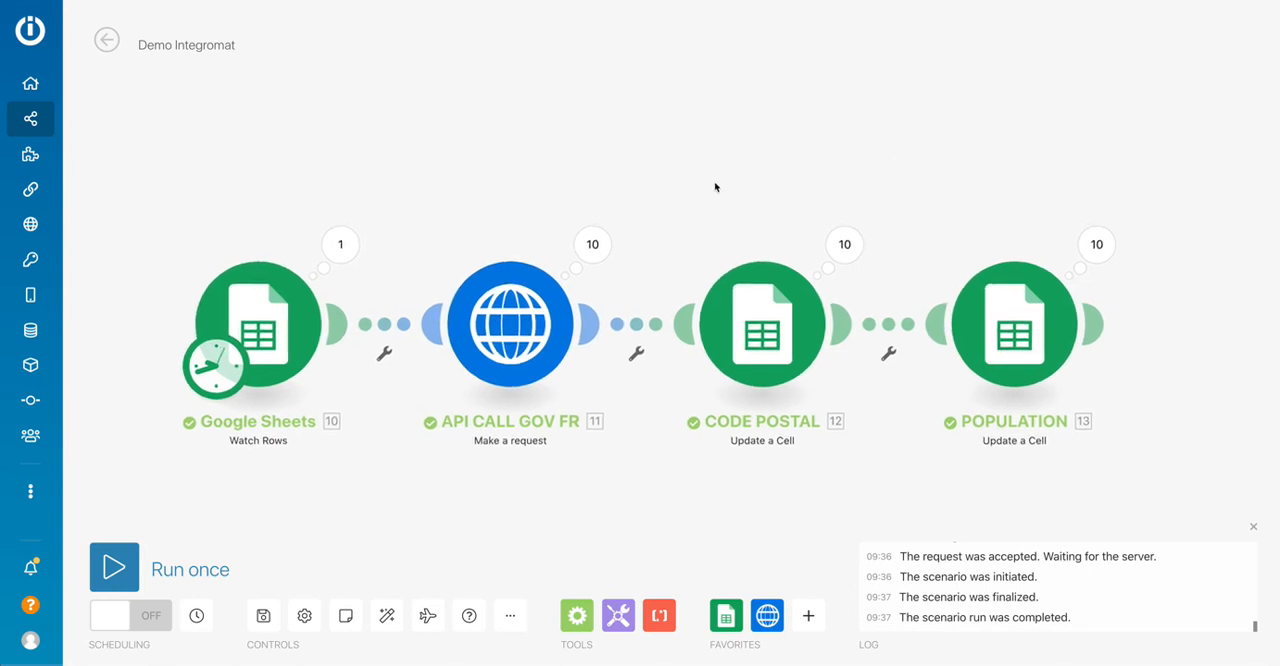
pyautogui.moveTo(704, 222); pyautogui.dragTo(686, 197)
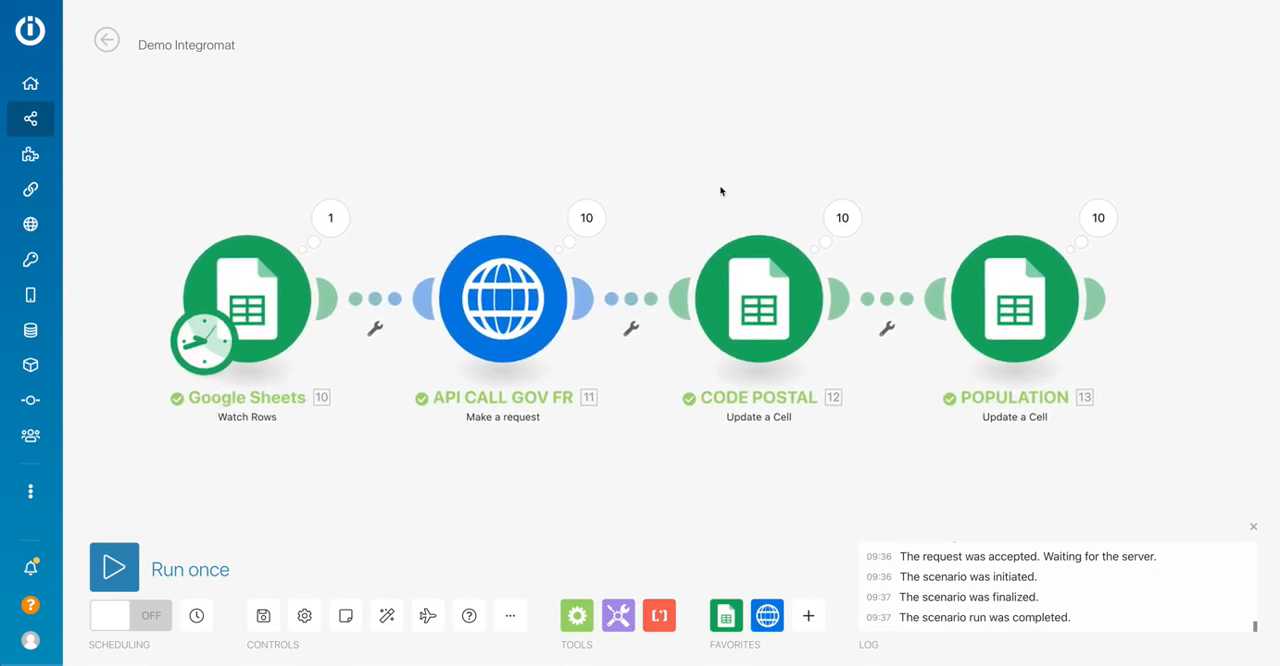